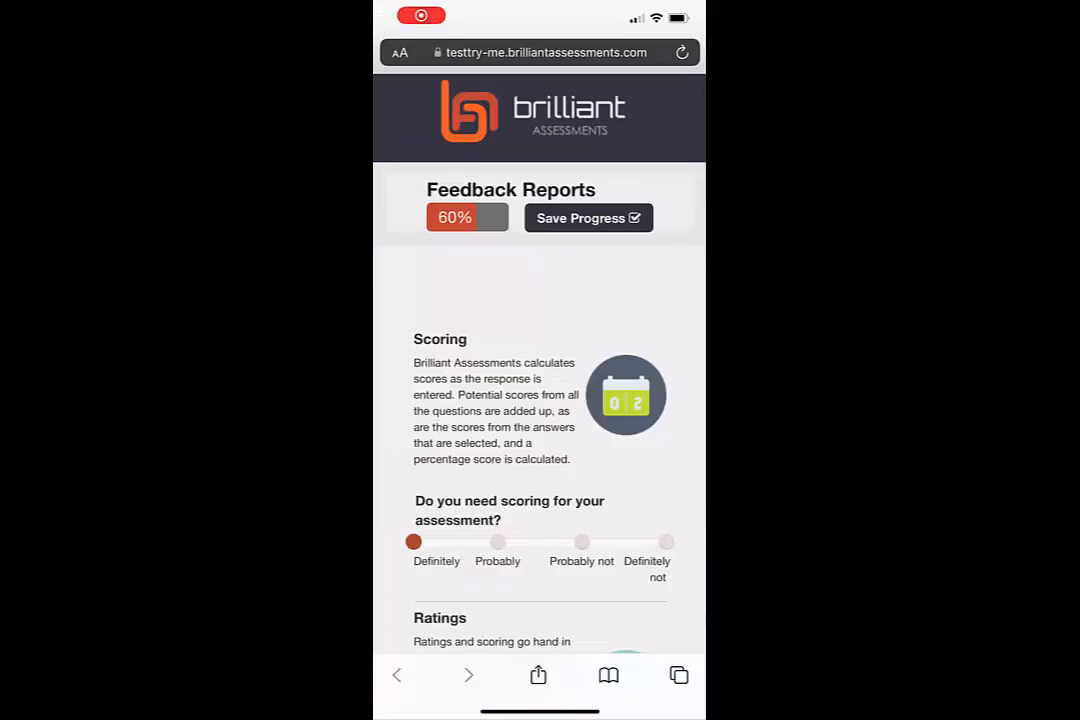
Look through the Scoring and Ratings questions of the Feedback Reports section in the mobile assessment.
click(412, 366)
Review the Inclusive Leadership Compass self-assessment report in ILC.pdf, from the cover through the circle graph to the ranked bar chart.
scroll(540, 400, down, 3)
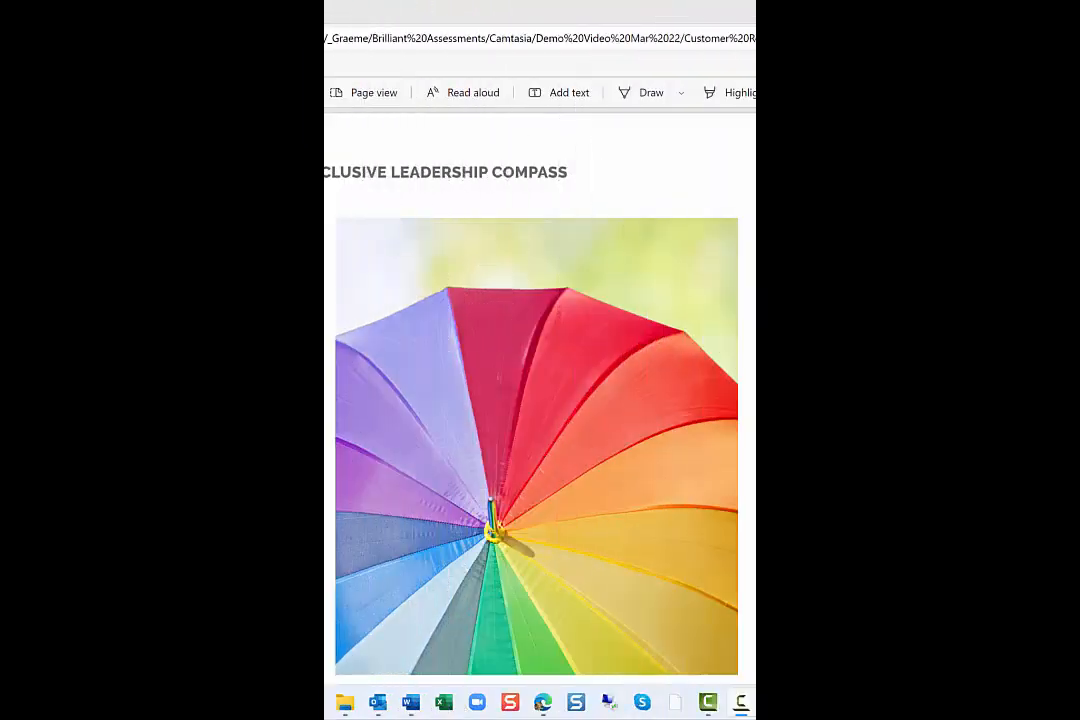
scroll(996, 175, down, 5)
scroll(996, 175, down, 10)
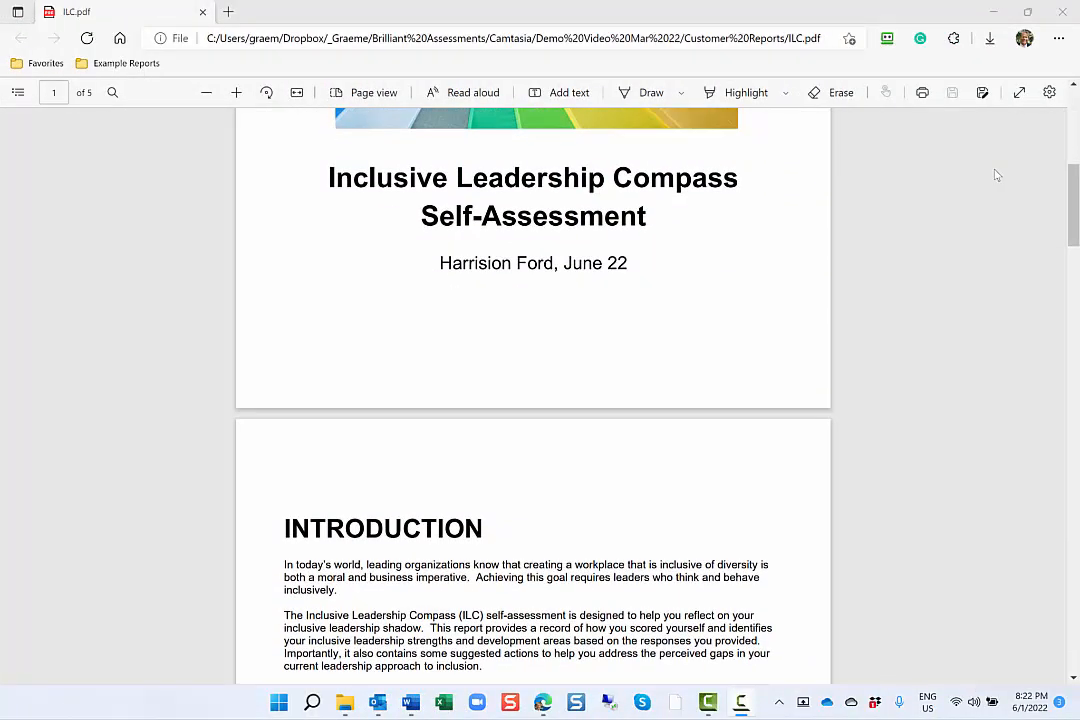
scroll(996, 175, down, 6)
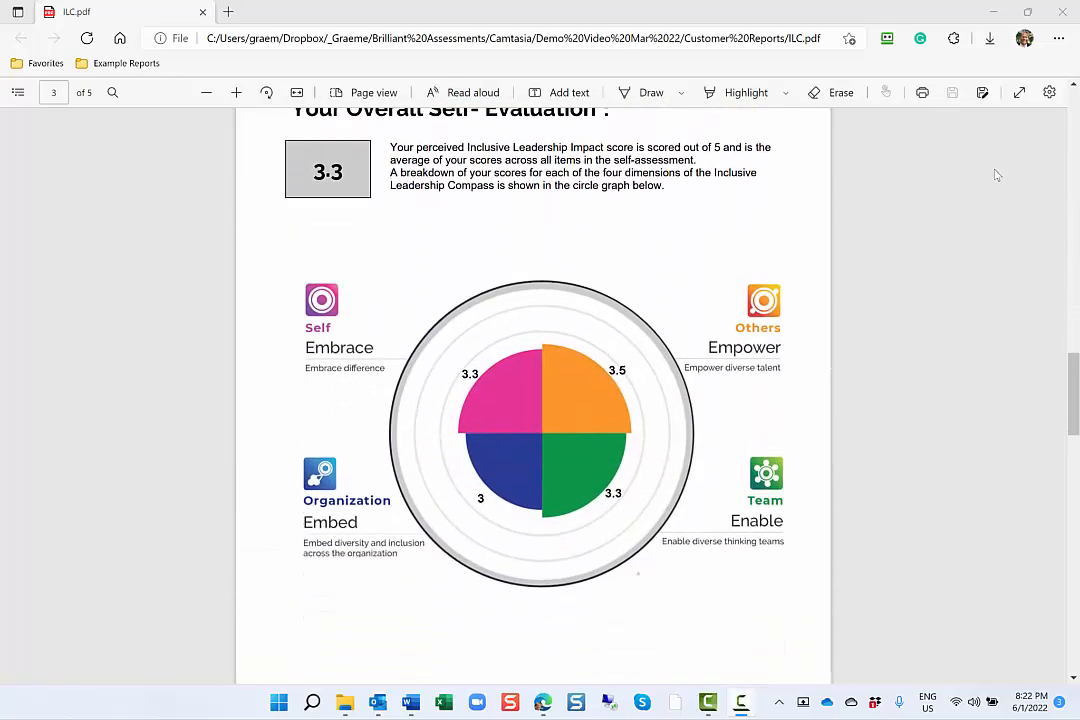
scroll(996, 175, down, 5)
scroll(996, 175, down, 5)
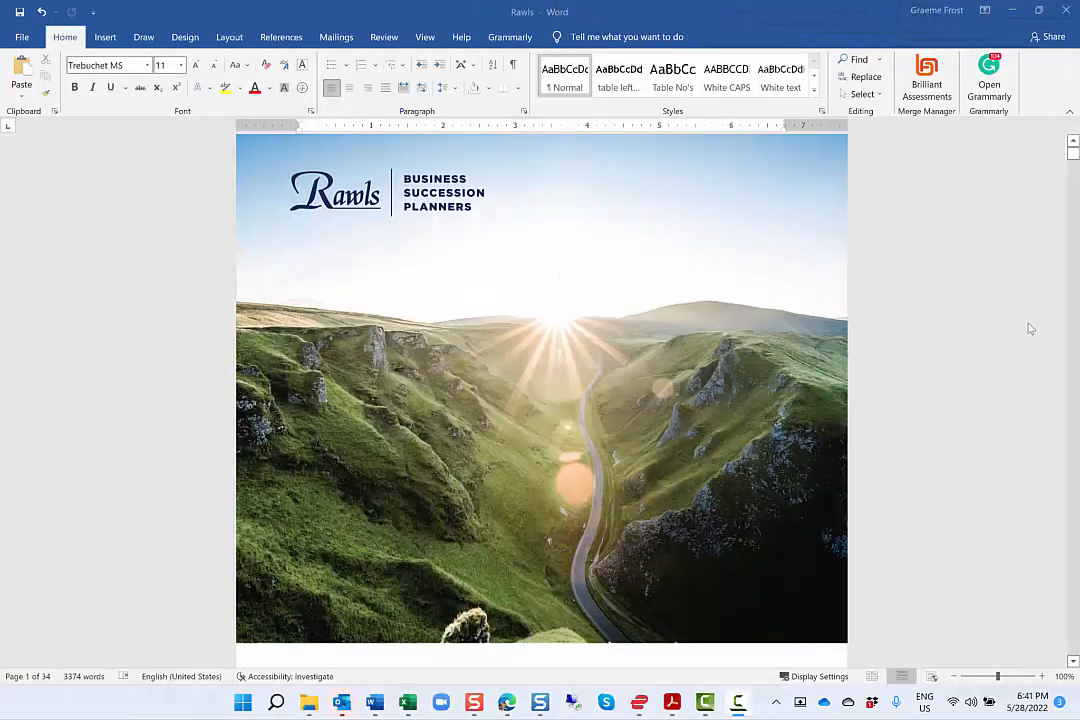
Review the Rawls succession planning report in Word, covering the overall position, Succession Matrix, factor scoring and Personal Financial Planning pages.
scroll(1030, 328, down, 15)
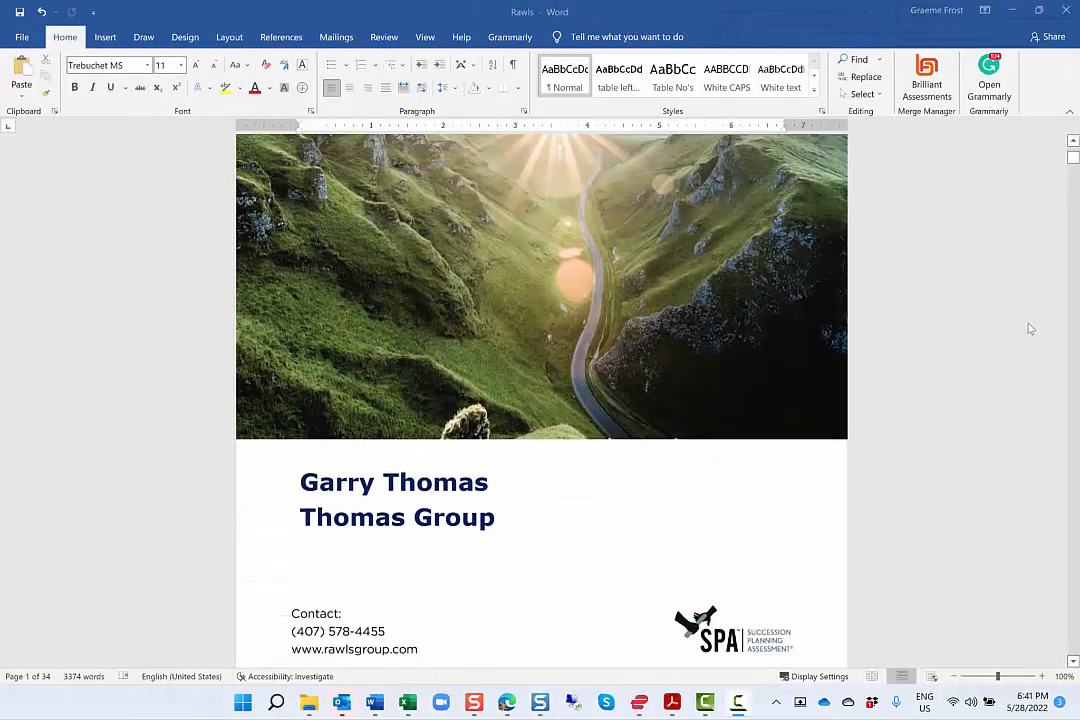
scroll(1030, 328, down, 15)
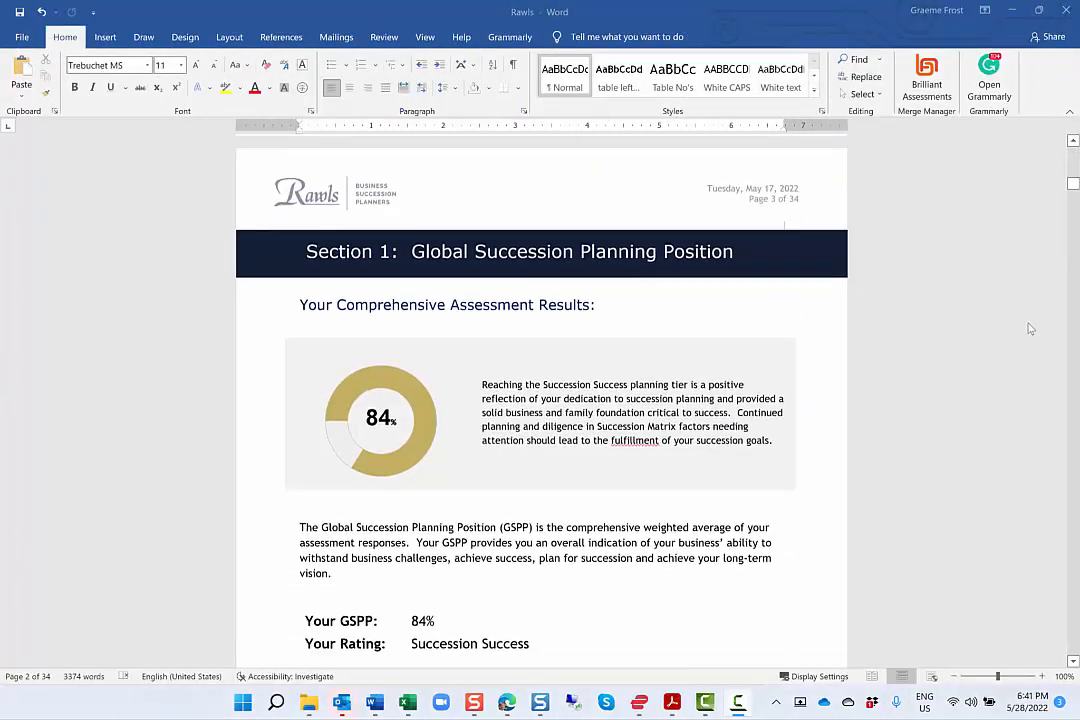
scroll(1030, 328, down, 3)
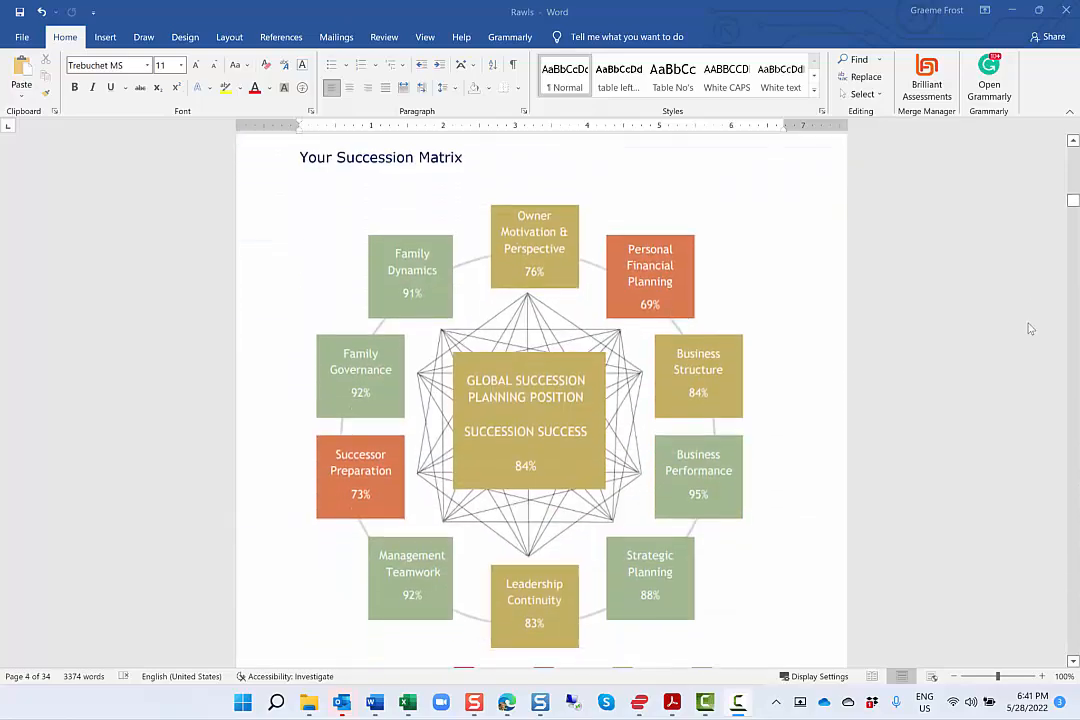
scroll(1030, 328, down, 15)
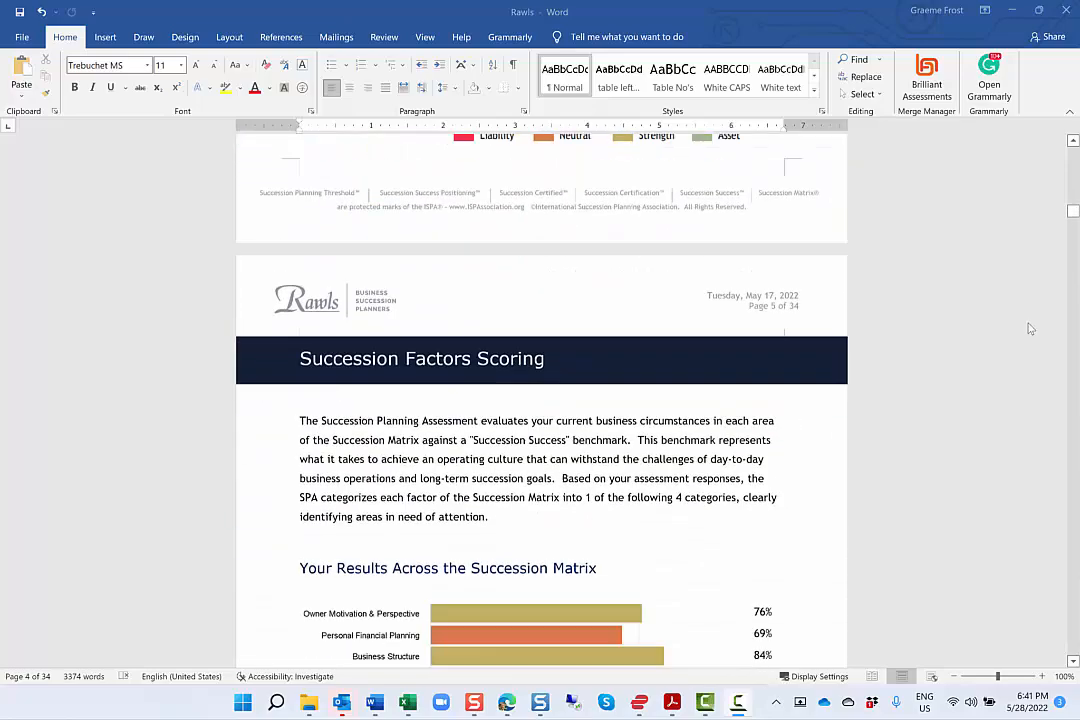
scroll(1030, 328, down, 15)
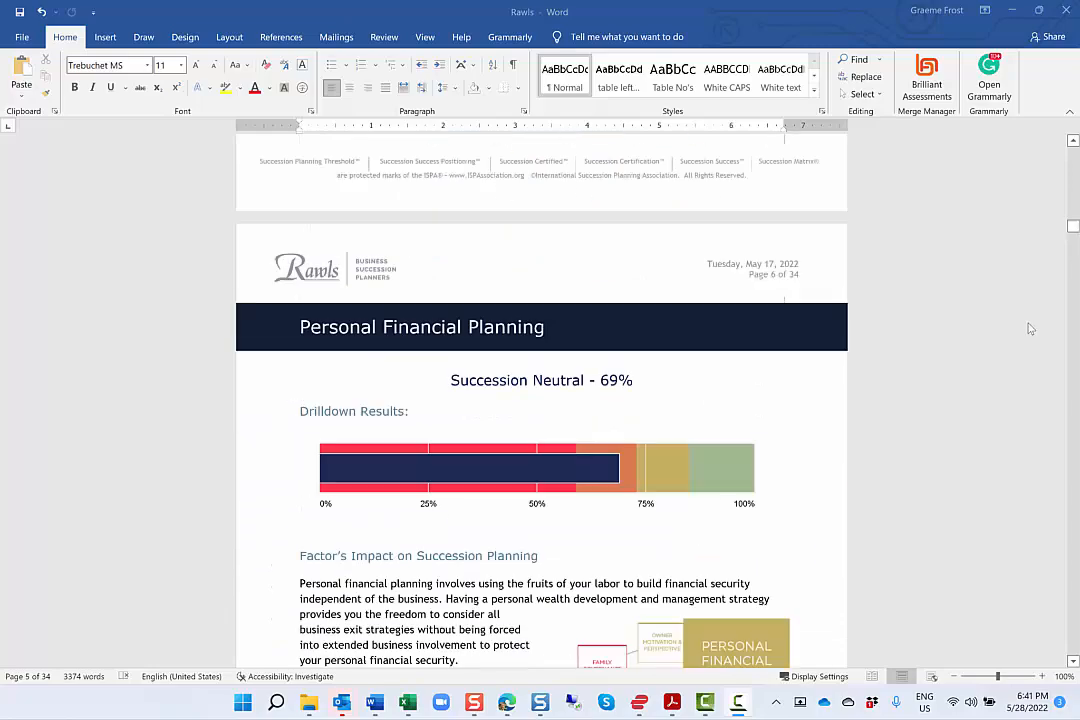
scroll(1030, 328, down, 15)
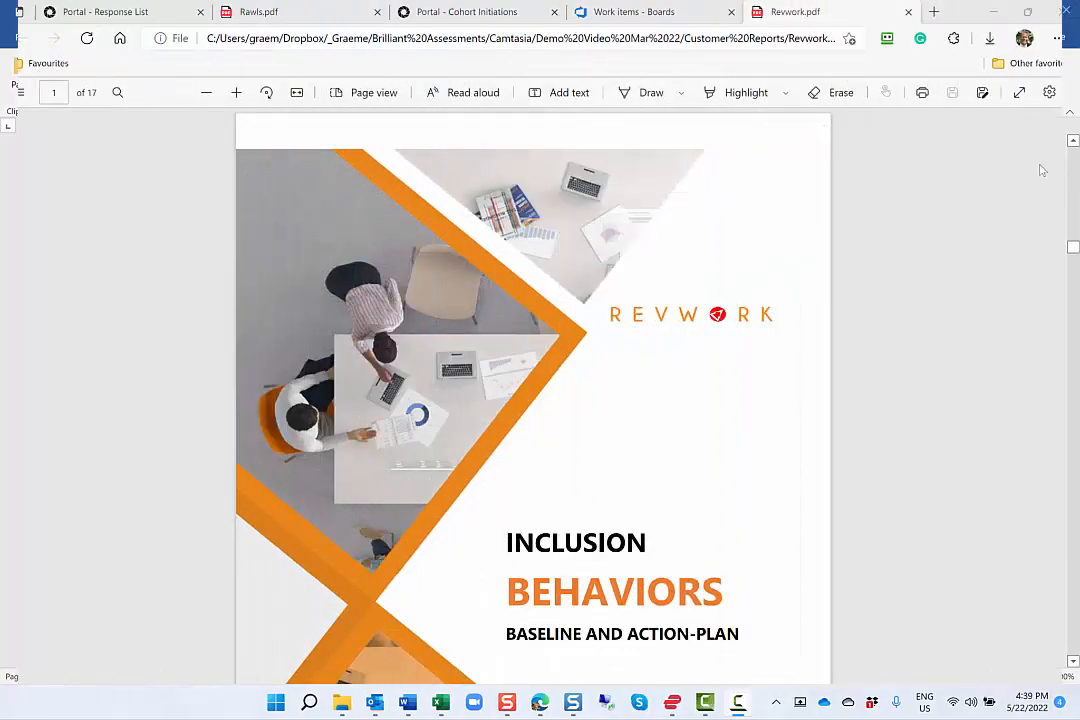
Review the Revwork.pdf report from its cover to the Inclusion Behavior Baseline summary charts.
scroll(1040, 170, down, 10)
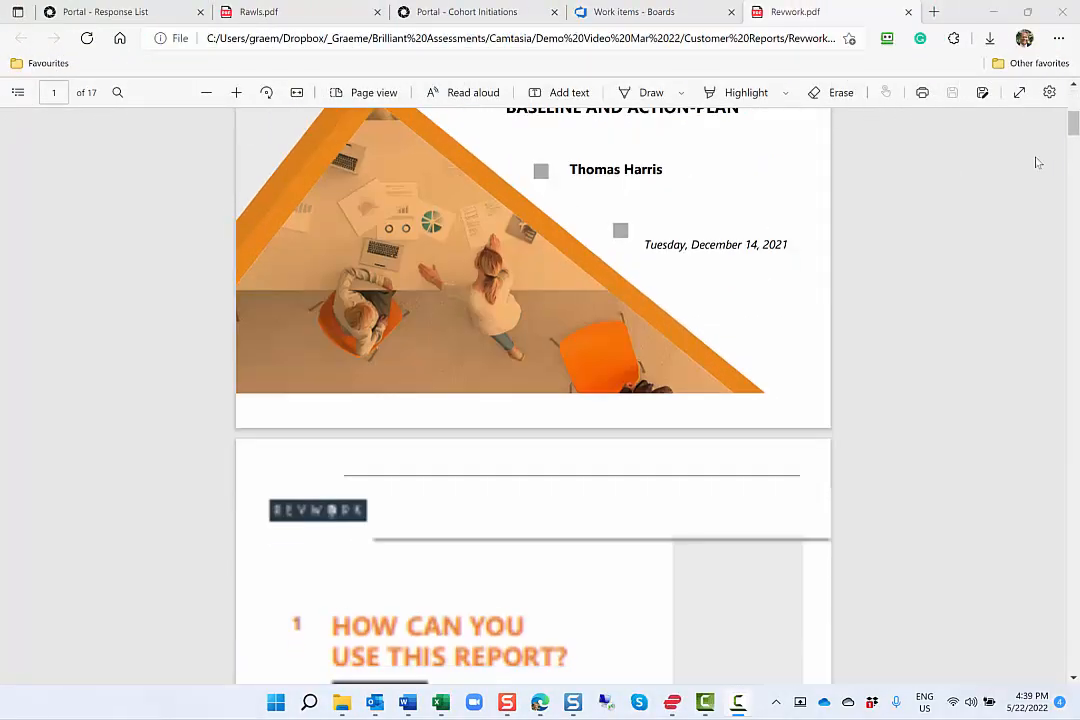
scroll(1038, 163, down, 15)
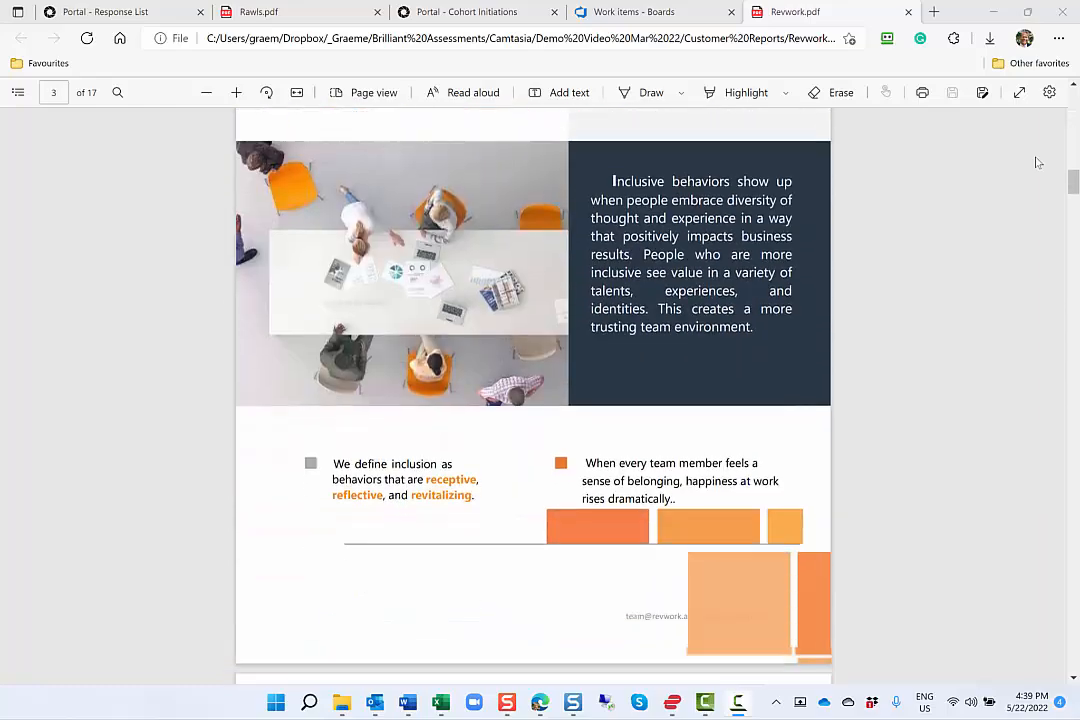
scroll(1037, 164, down, 2)
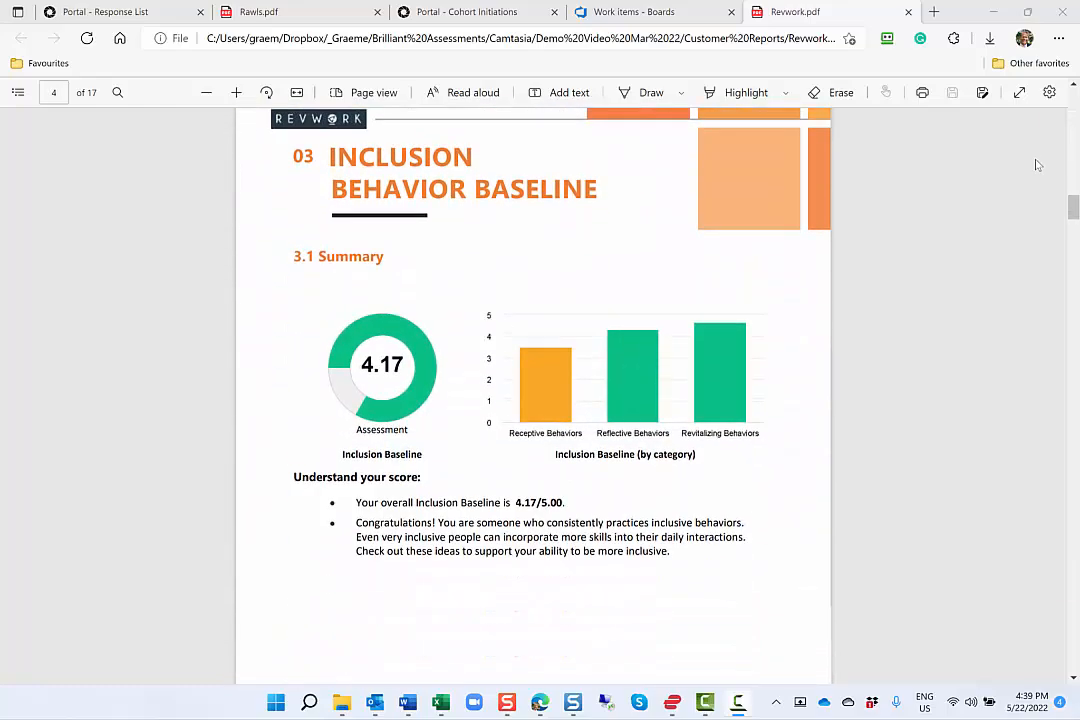
scroll(1038, 165, down, 9)
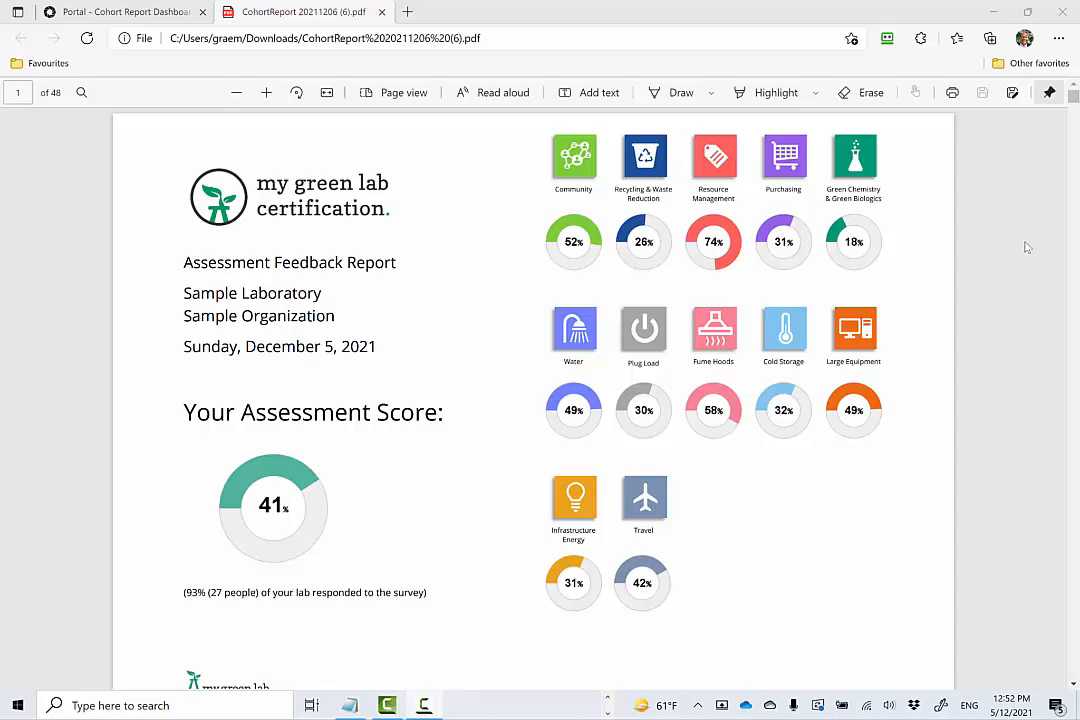
Review the My Green Lab cohort report, including its score overview, Community page and Waste Reduction and Recycling answer distributions.
scroll(1025, 247, down, 20)
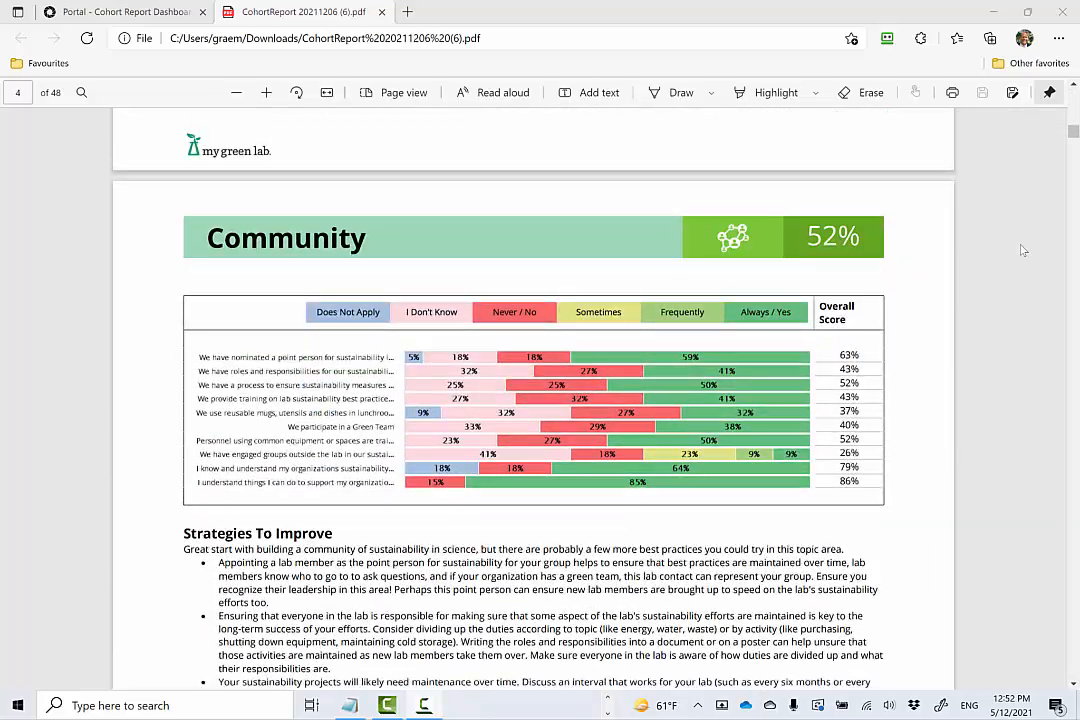
scroll(1023, 250, down, 10)
scroll(1023, 250, down, 10)
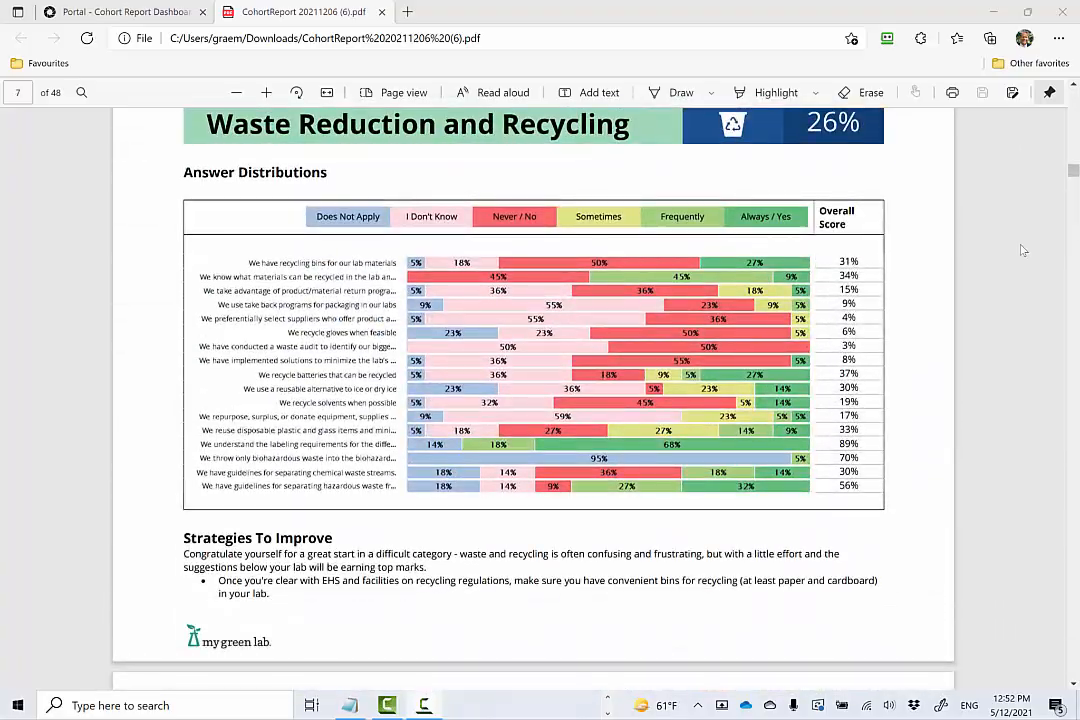
scroll(1023, 250, down, 3)
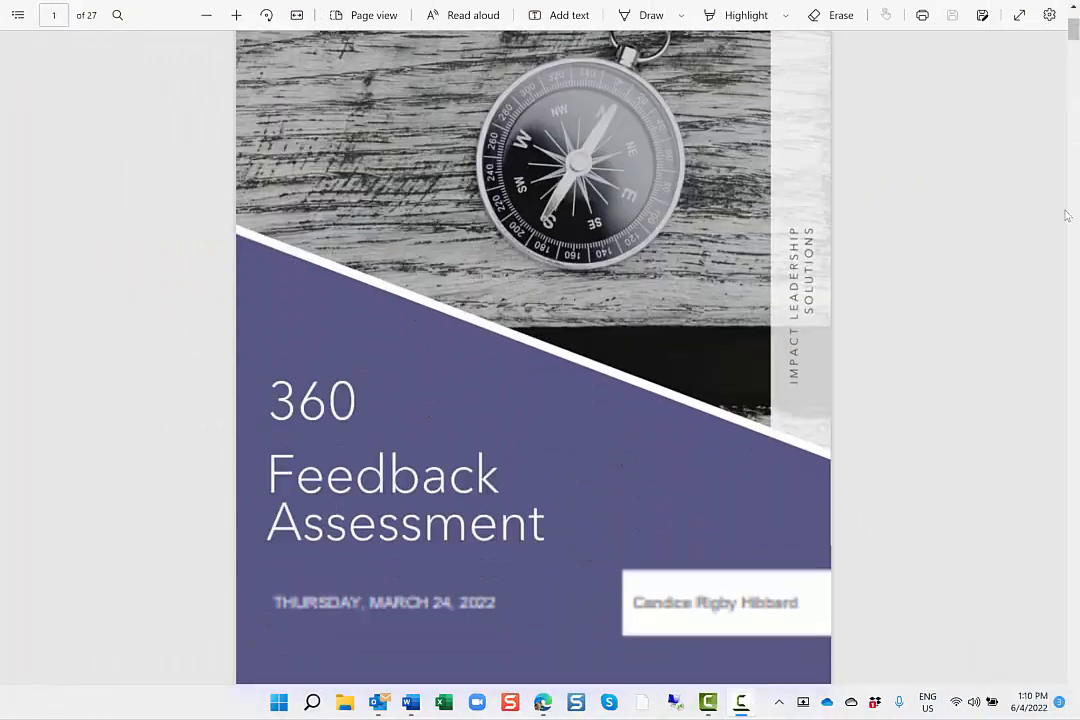
scroll(1065, 214, down, 5)
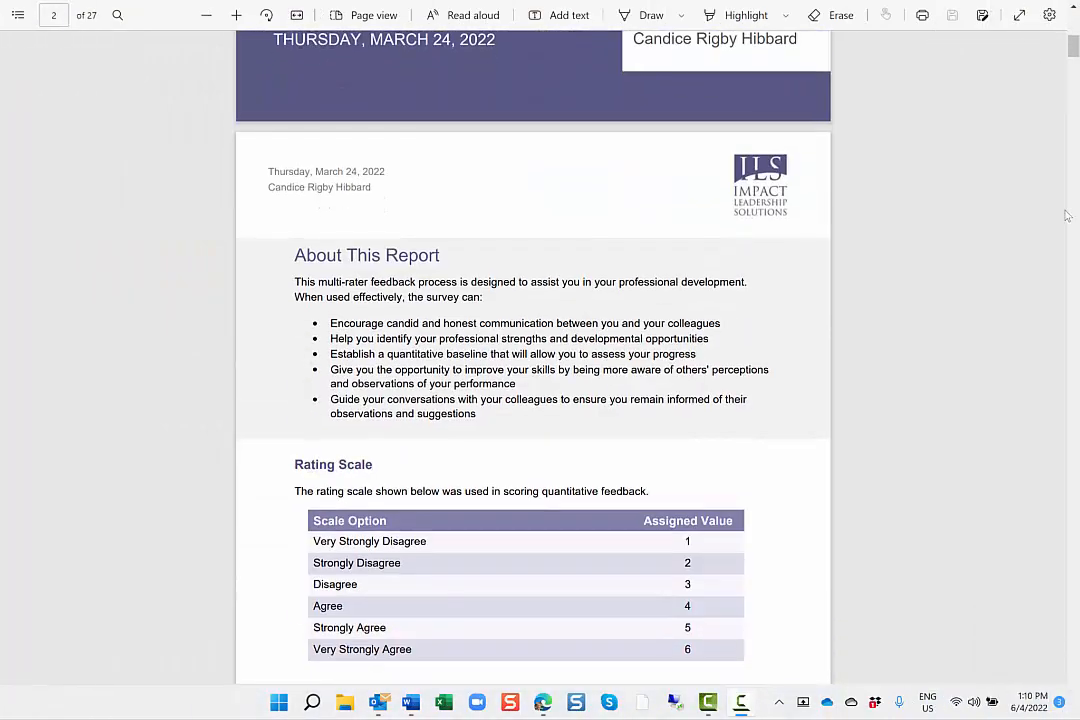
Examine the Impact Leadership Solutions multi-rater report, covering the competency scores, highest and lowest rated items, and open-ended comments.
scroll(1067, 214, down, 15)
scroll(1067, 214, down, 10)
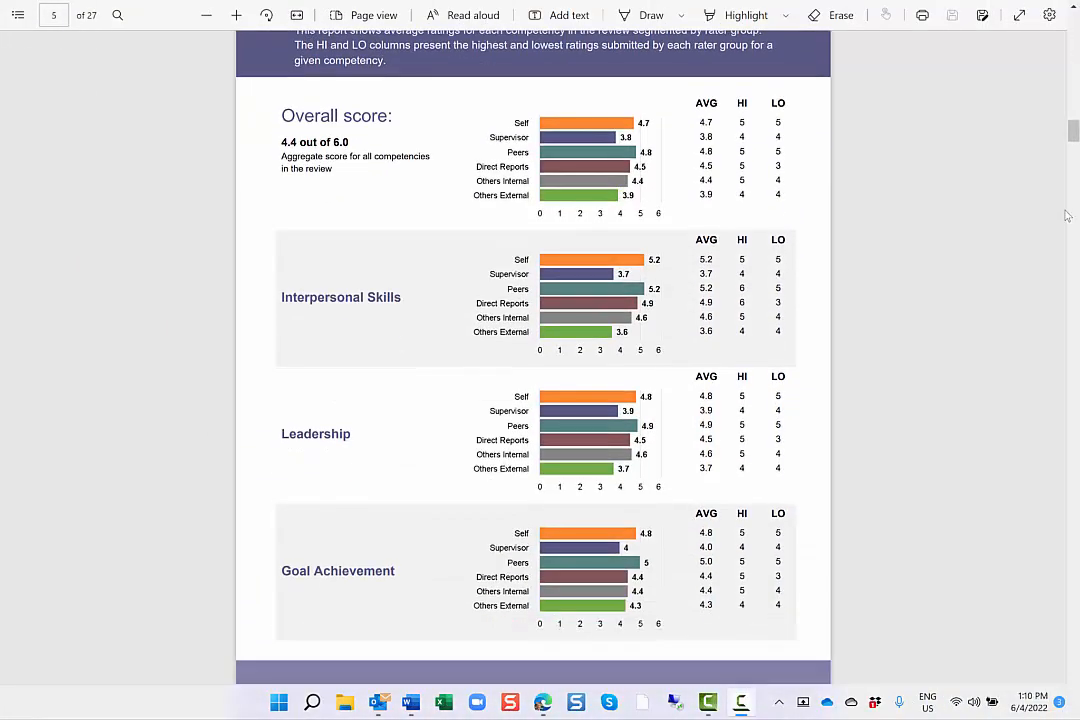
scroll(1067, 214, down, 20)
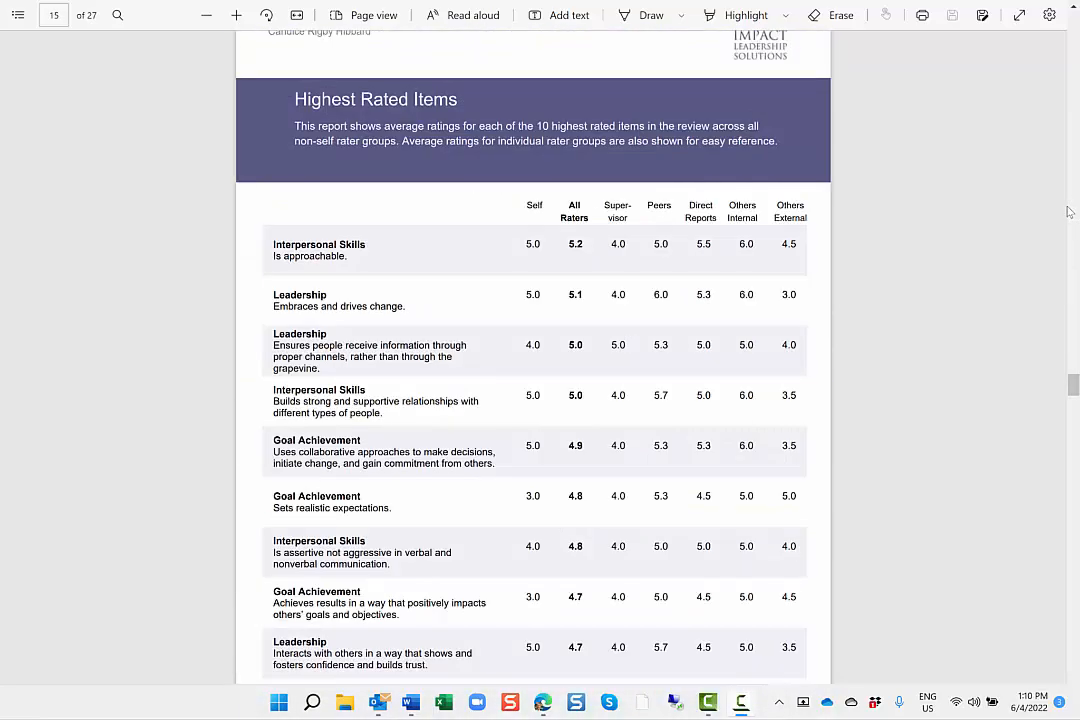
scroll(1068, 212, down, 10)
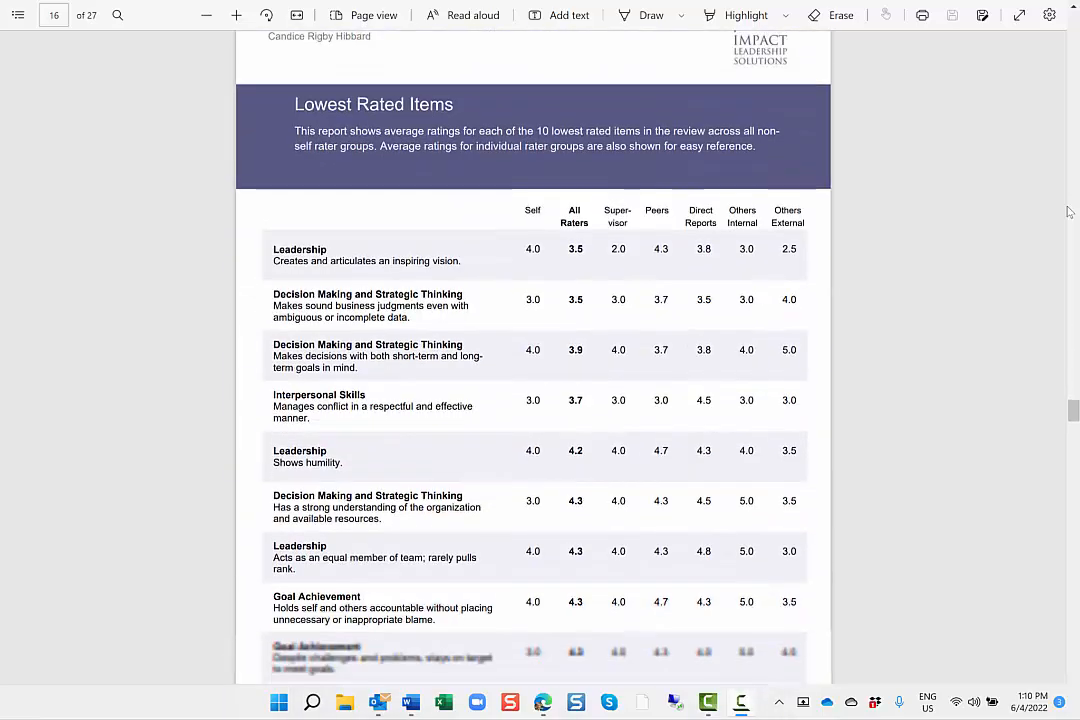
scroll(1068, 212, down, 1)
scroll(1068, 212, down, 10)
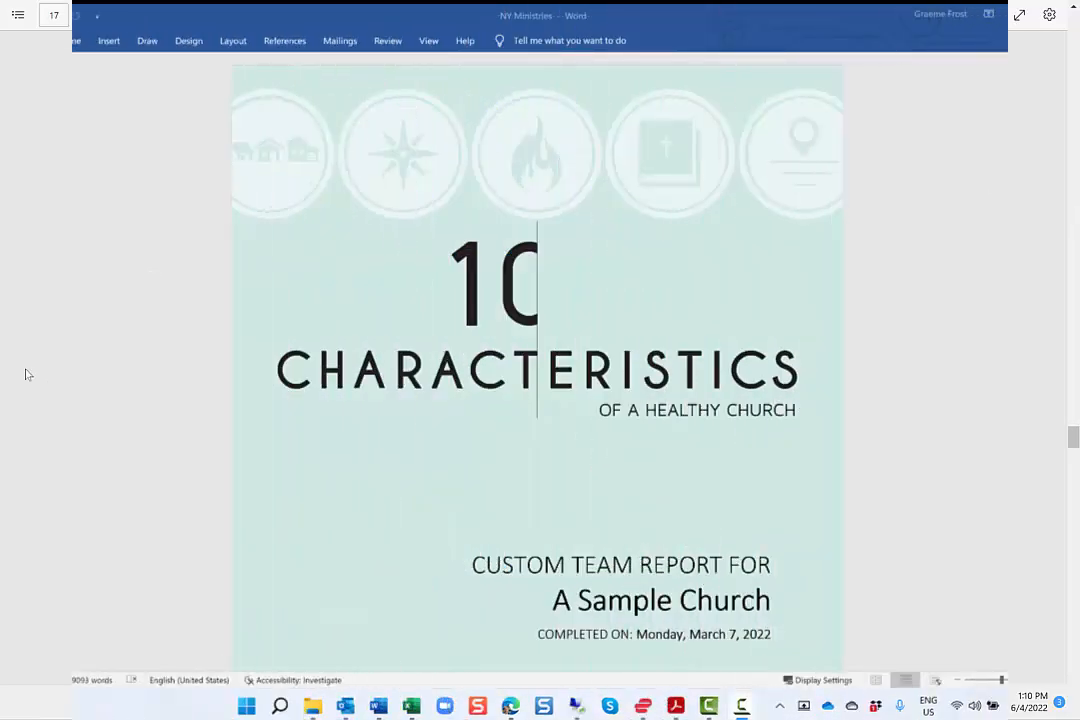
scroll(1074, 150, down, 15)
scroll(1074, 150, down, 20)
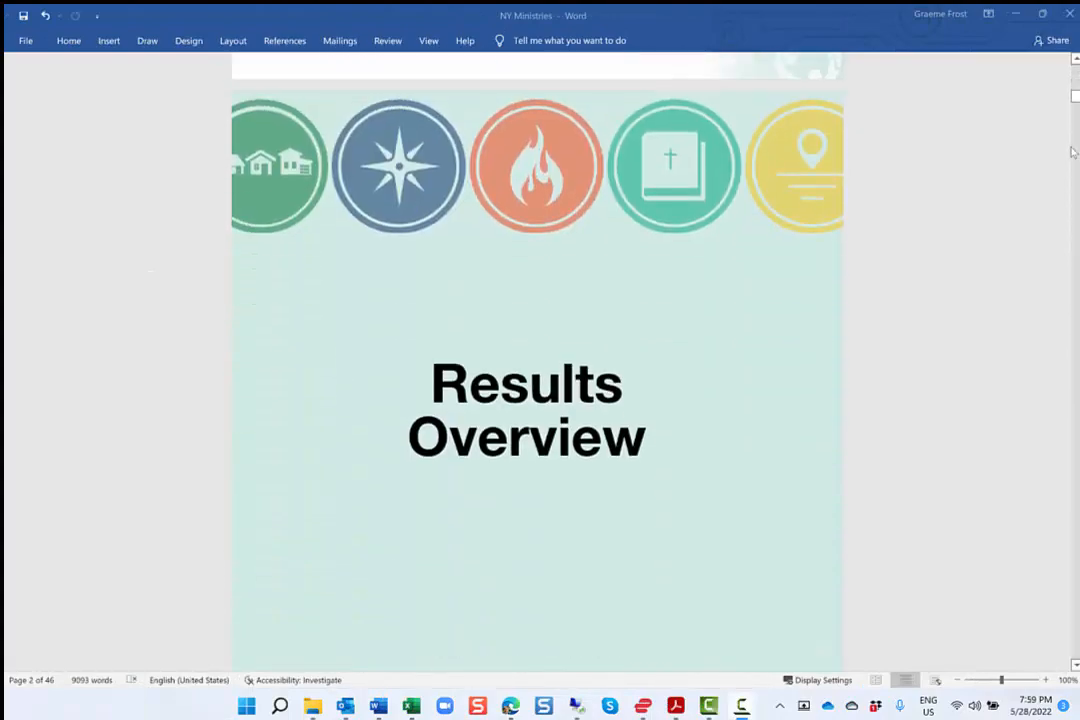
Review the NY Ministries report in Word, covering the Church Health Snapshot, the rater radar chart and the Theological Integrity details.
scroll(1072, 150, down, 5)
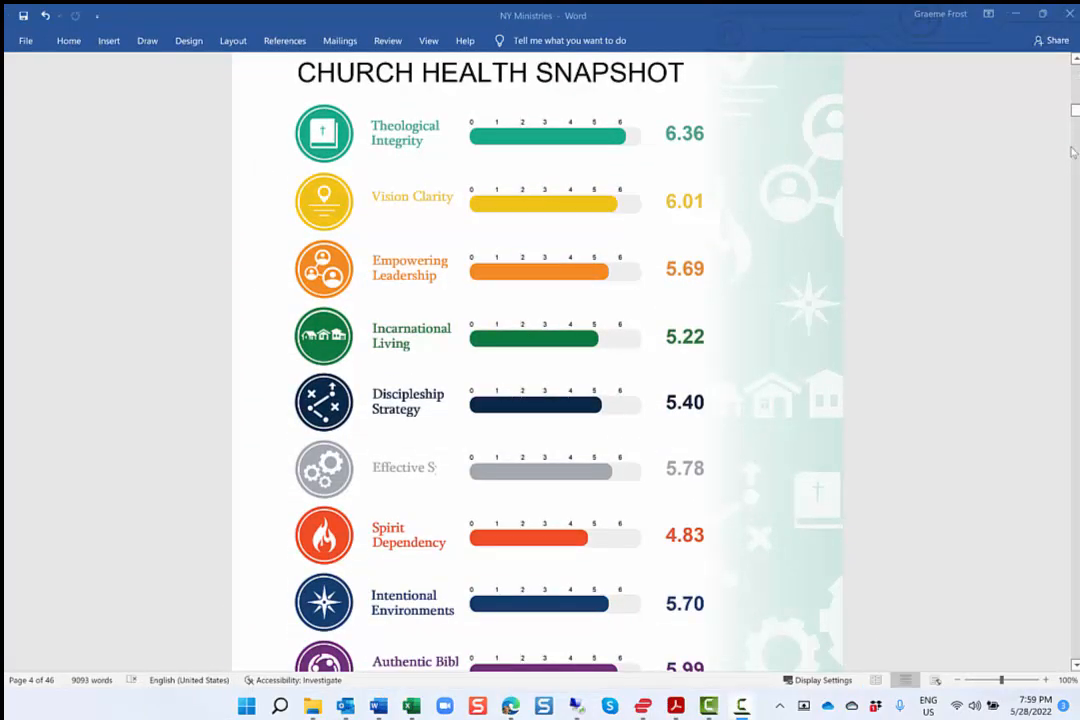
scroll(1072, 150, down, 7)
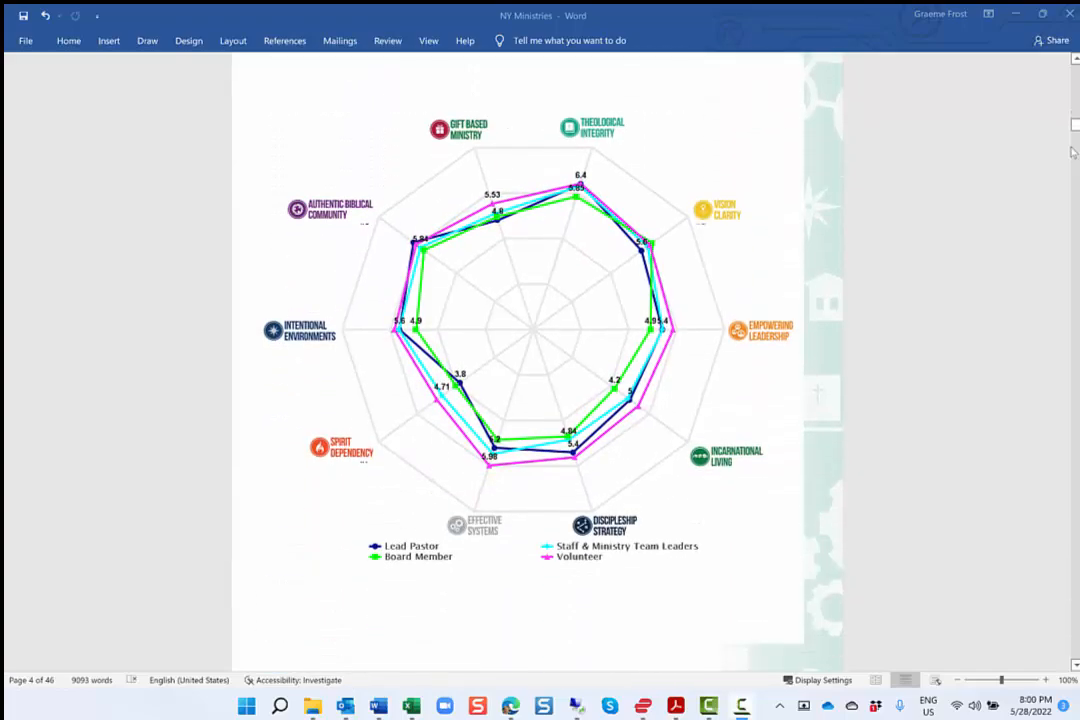
scroll(1072, 150, down, 20)
scroll(1072, 150, down, 4)
scroll(1072, 150, down, 17)
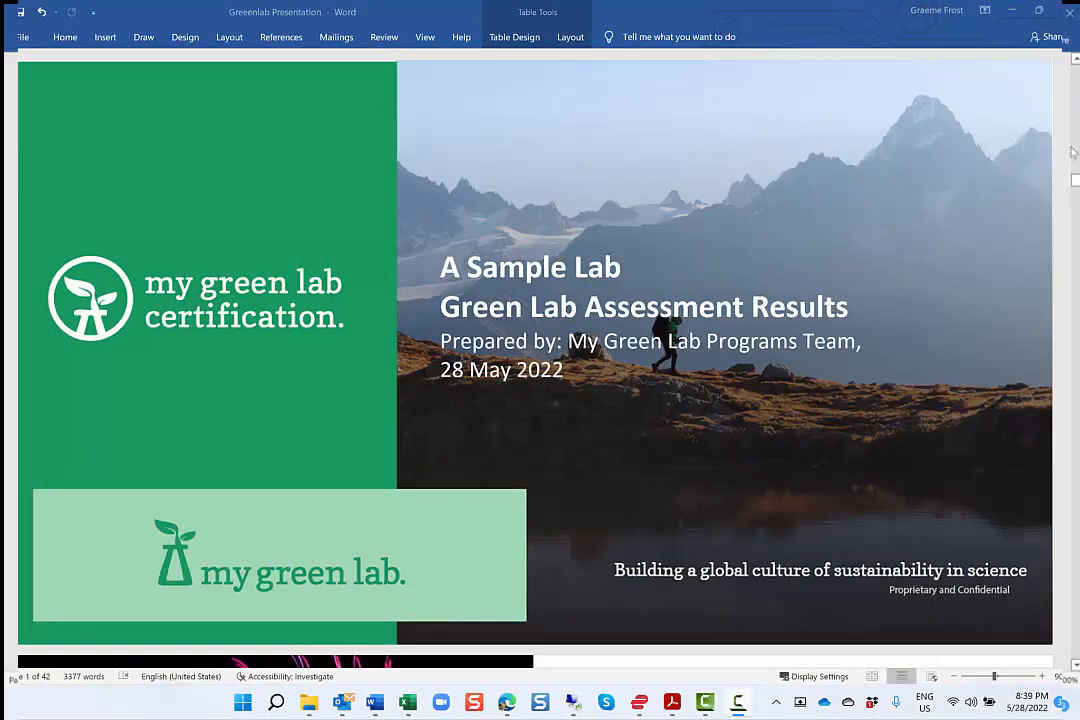
scroll(1077, 358, down, 6)
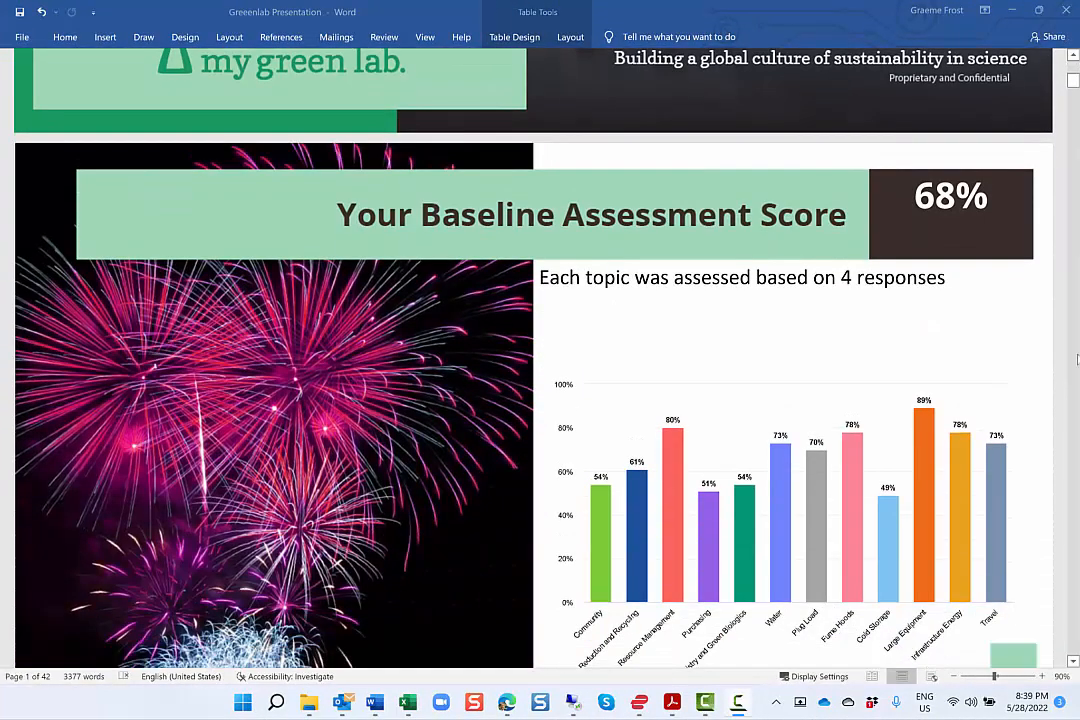
scroll(1077, 358, down, 20)
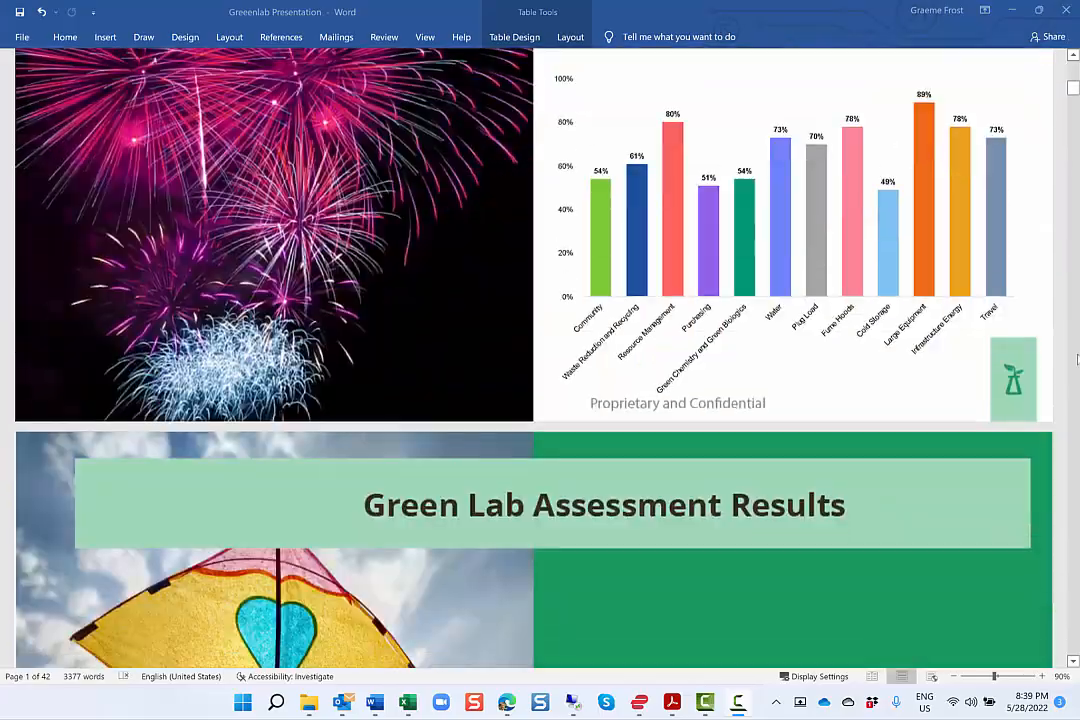
Look through the Greenlab presentation report in Word, from the results chart to the closer-look pages for Community and recycling.
scroll(1077, 358, down, 8)
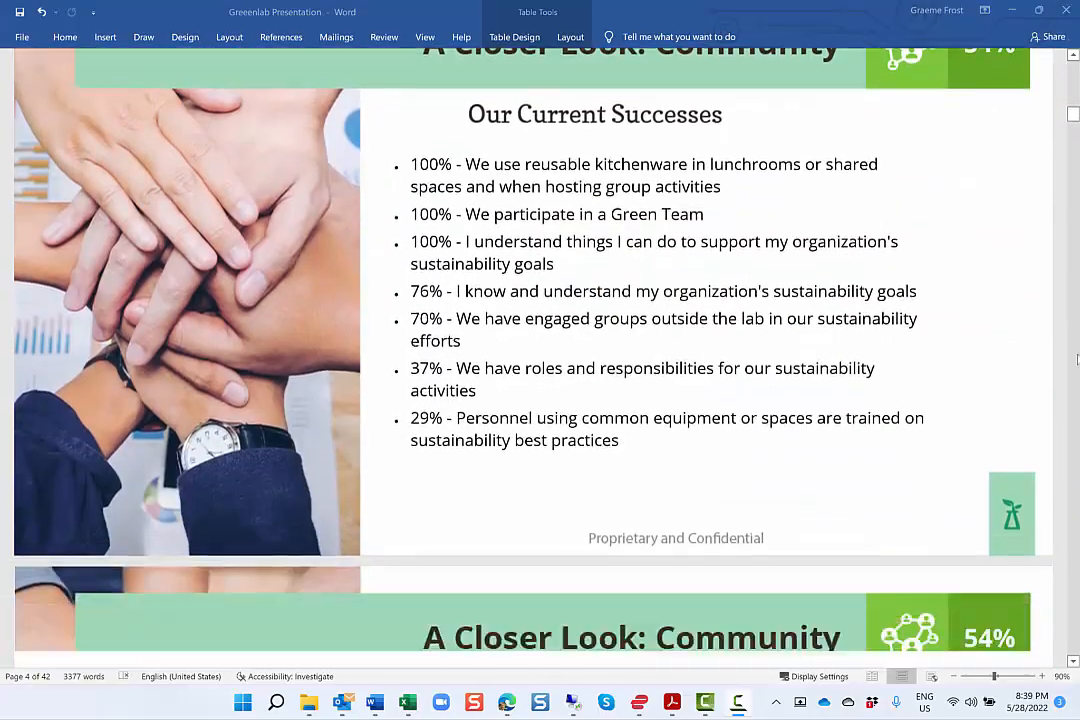
scroll(1077, 358, down, 2)
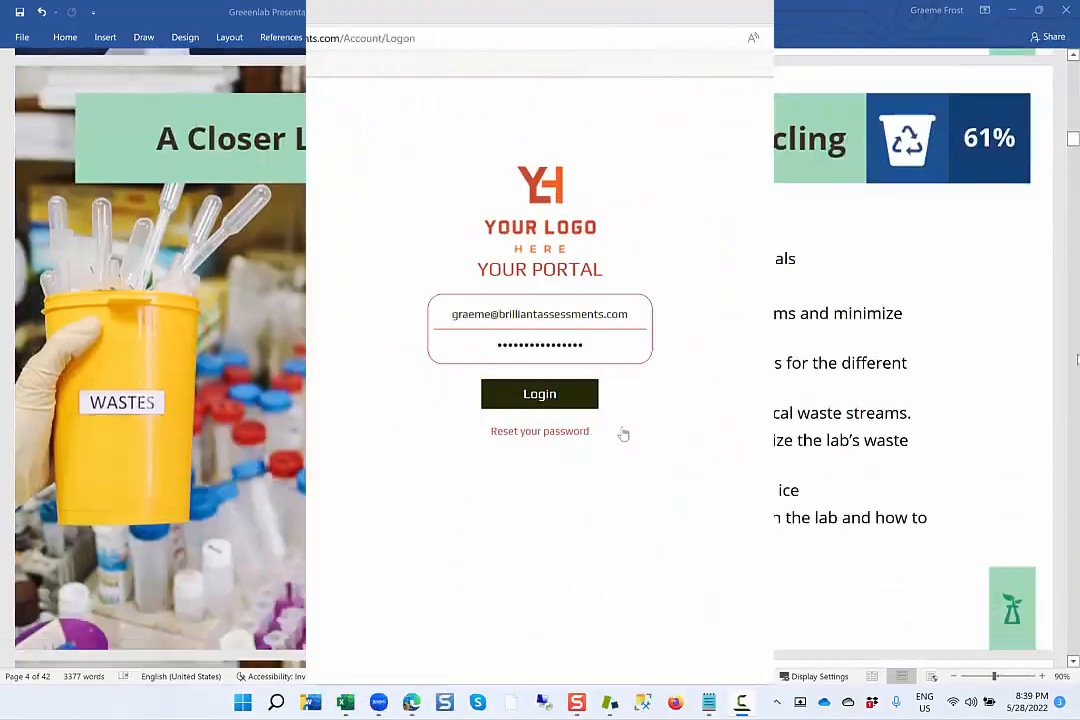
Log in to the assessment portal in the browser and open the Leadership Assessment in the Assessment Builder.
click(584, 411)
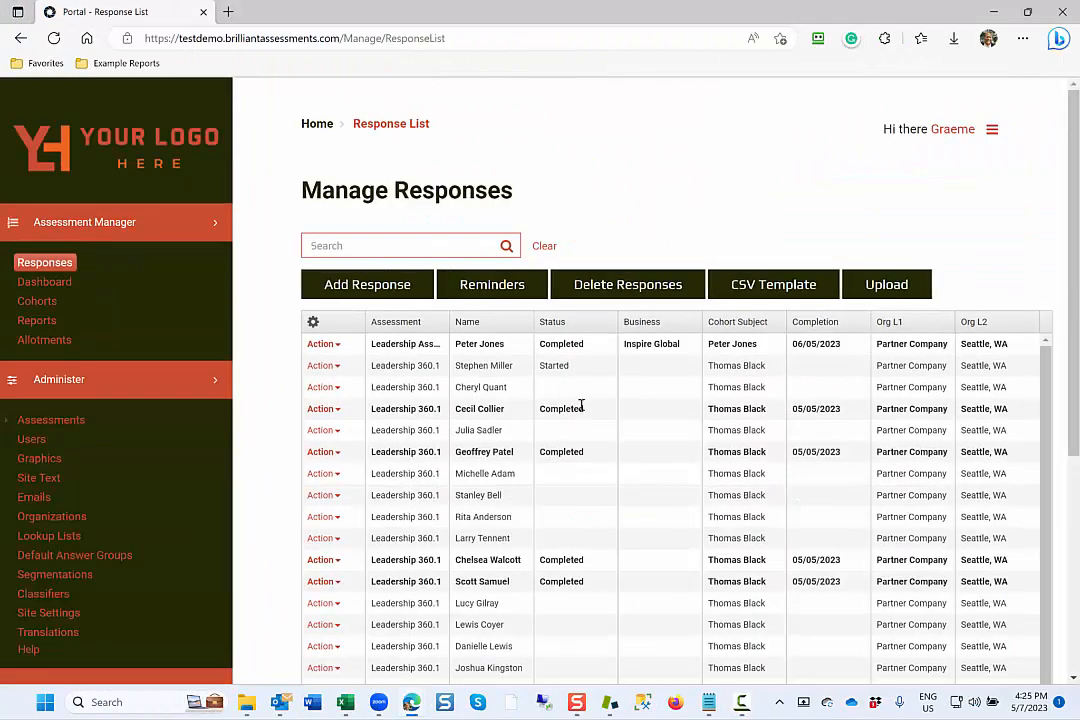
click(50, 420)
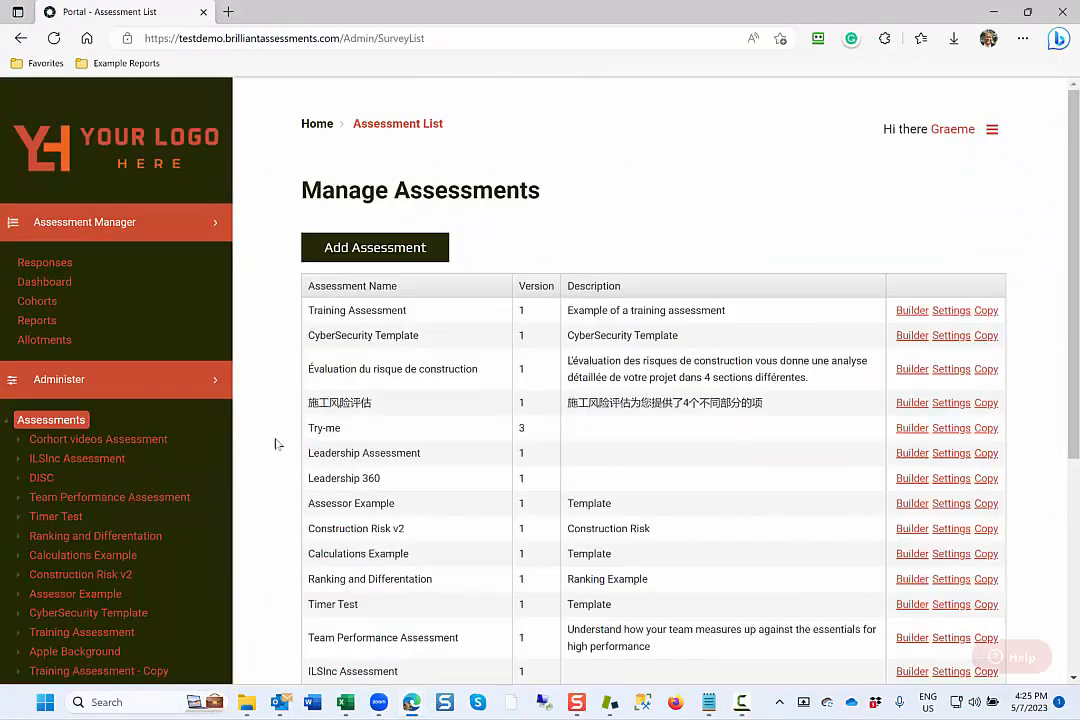
click(904, 453)
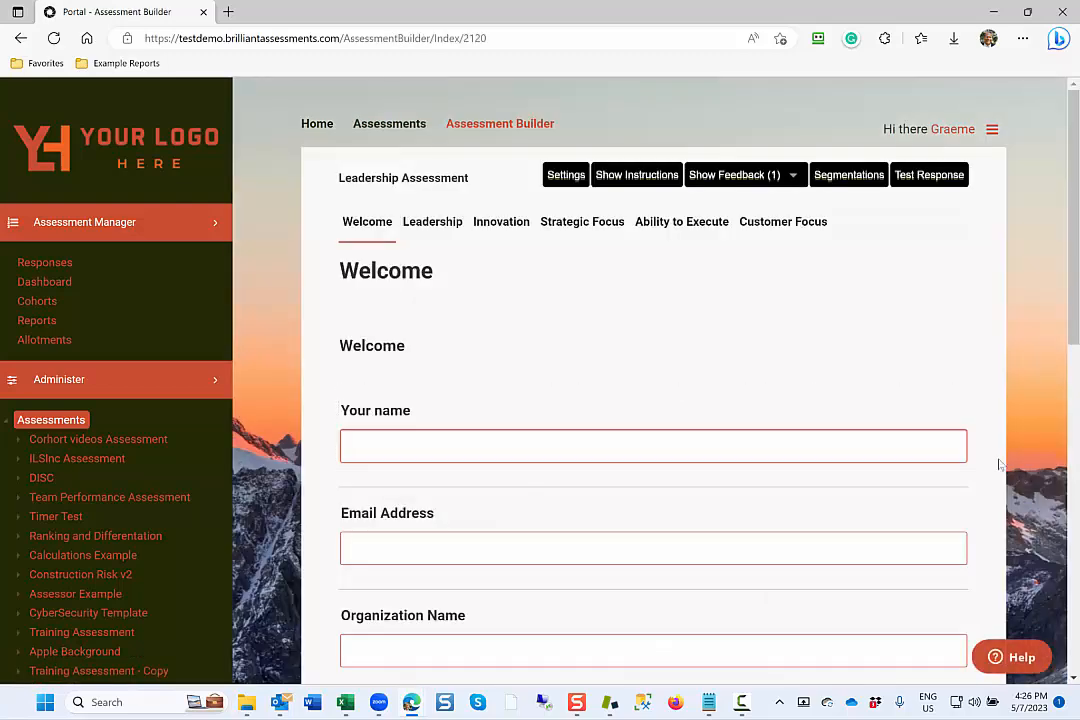
Review the Welcome section's questions in the Leadership Assessment, and open its Leadership section.
scroll(998, 463, down, 5)
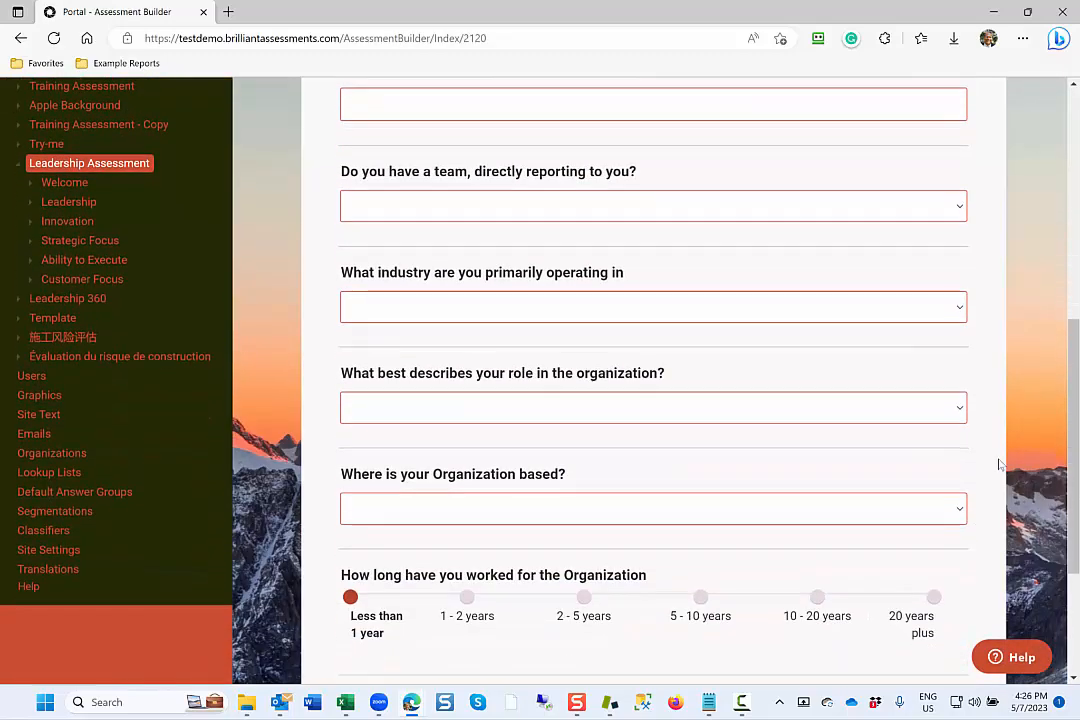
scroll(998, 463, down, 2)
scroll(998, 463, up, 3)
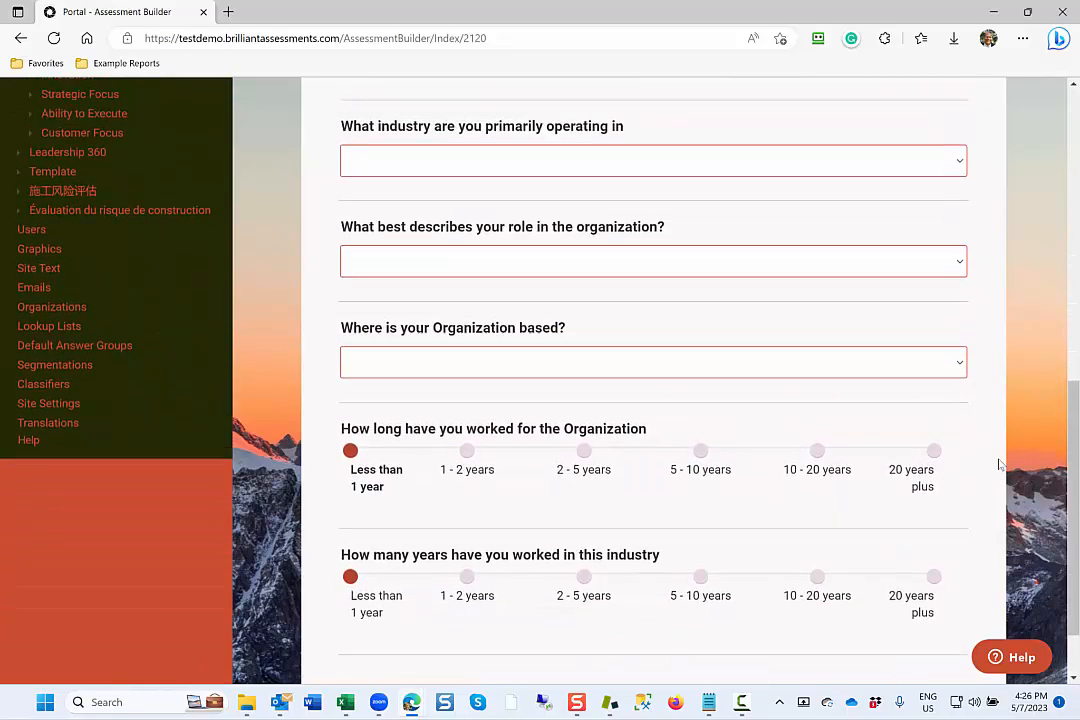
scroll(998, 463, up, 5)
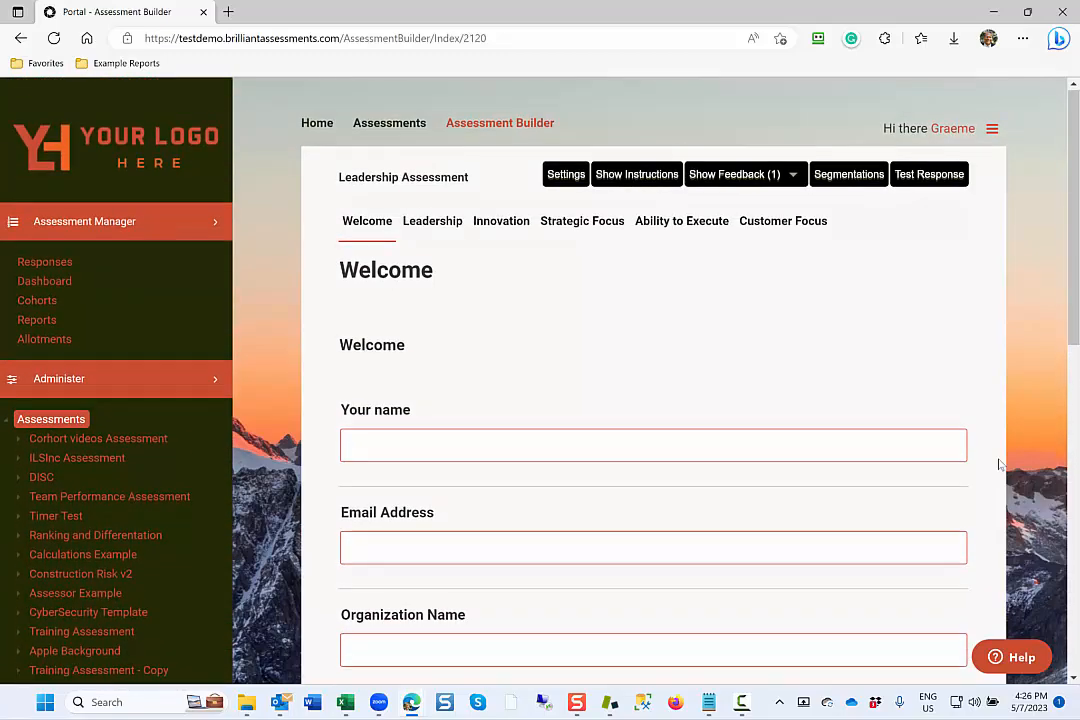
click(433, 230)
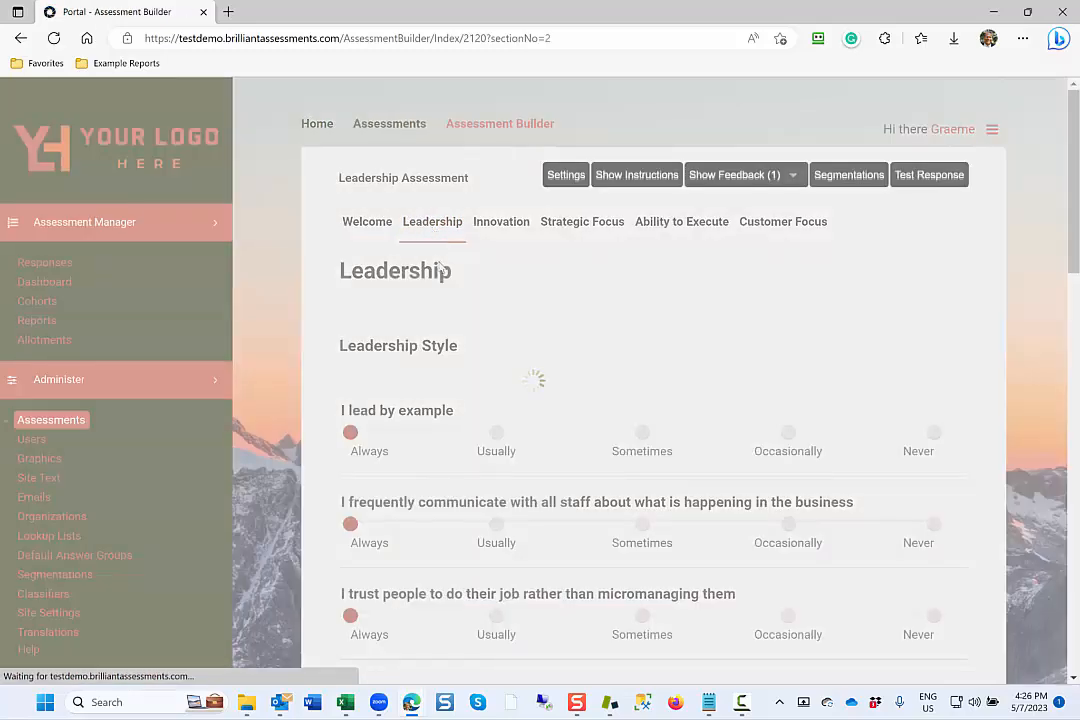
Set up the new Leadership Style question "I set clear goals for my team" with the Slider format and Always to Never (5 Step) answers.
mouse_move(480, 282)
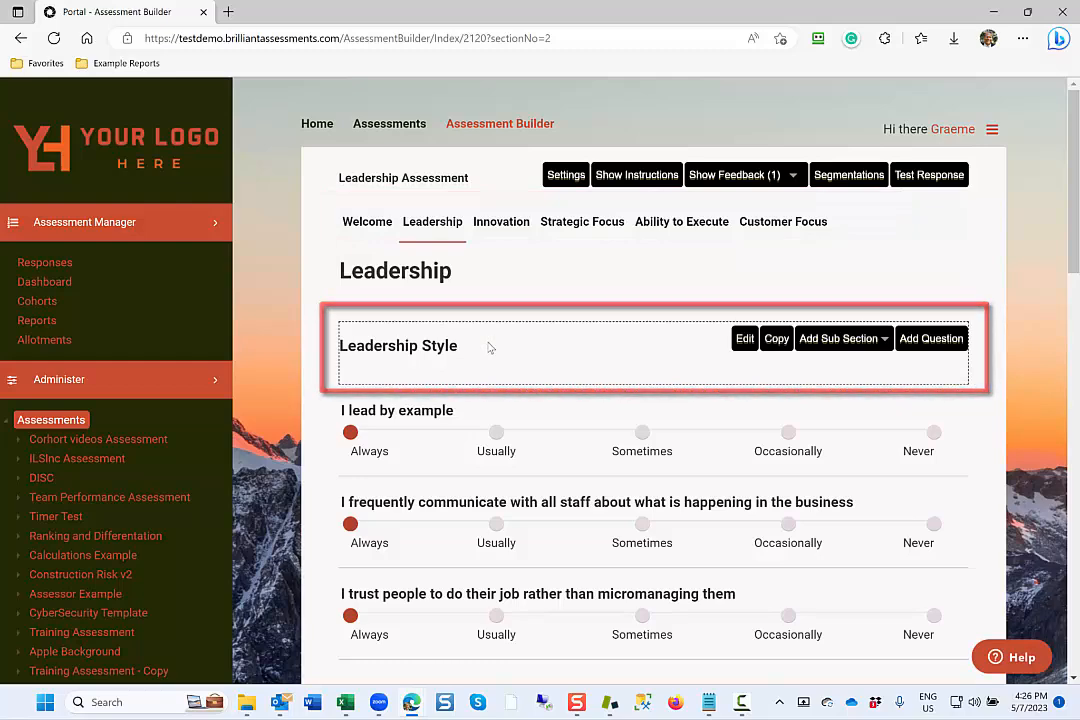
scroll(490, 347, down, 4)
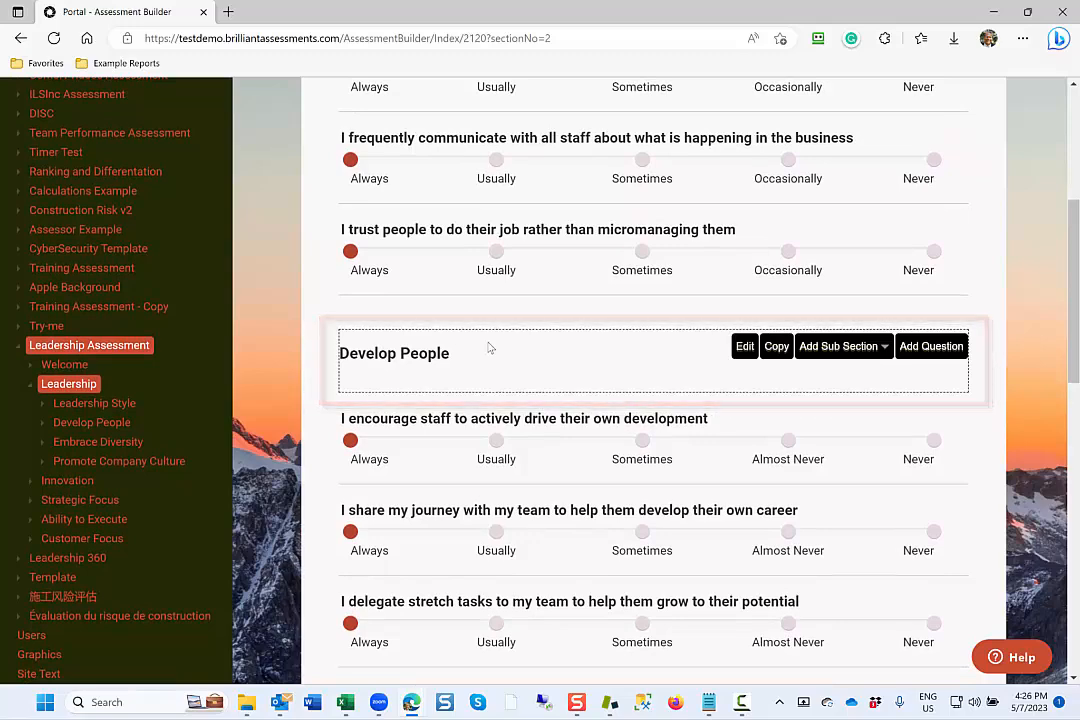
scroll(490, 347, up, 3)
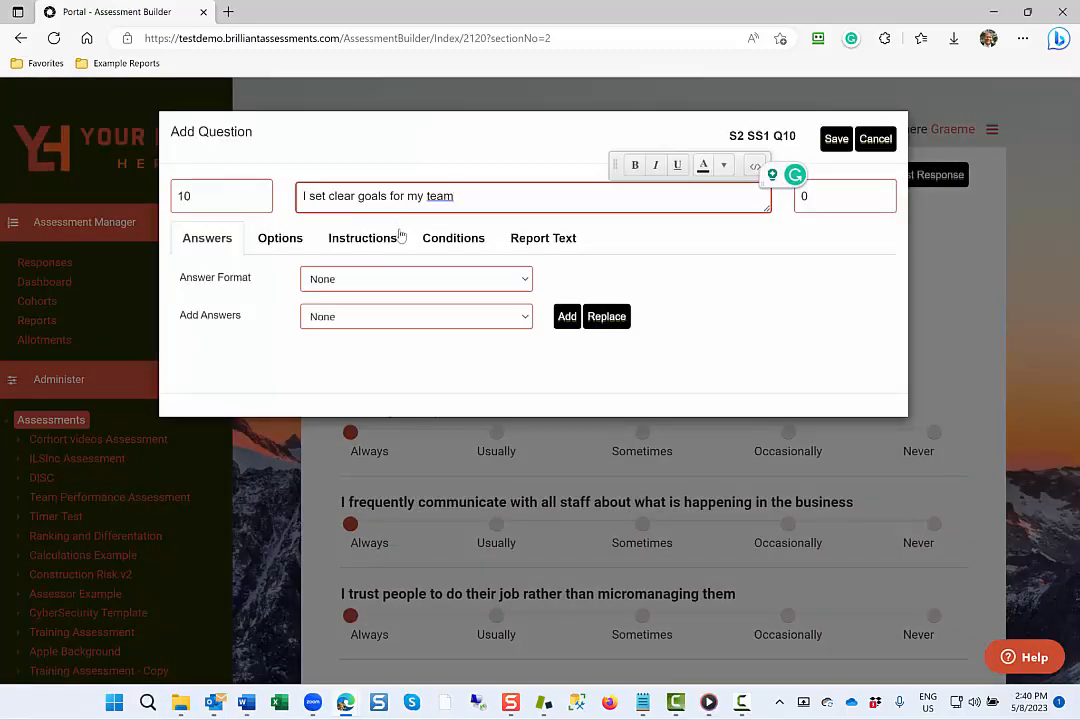
click(523, 285)
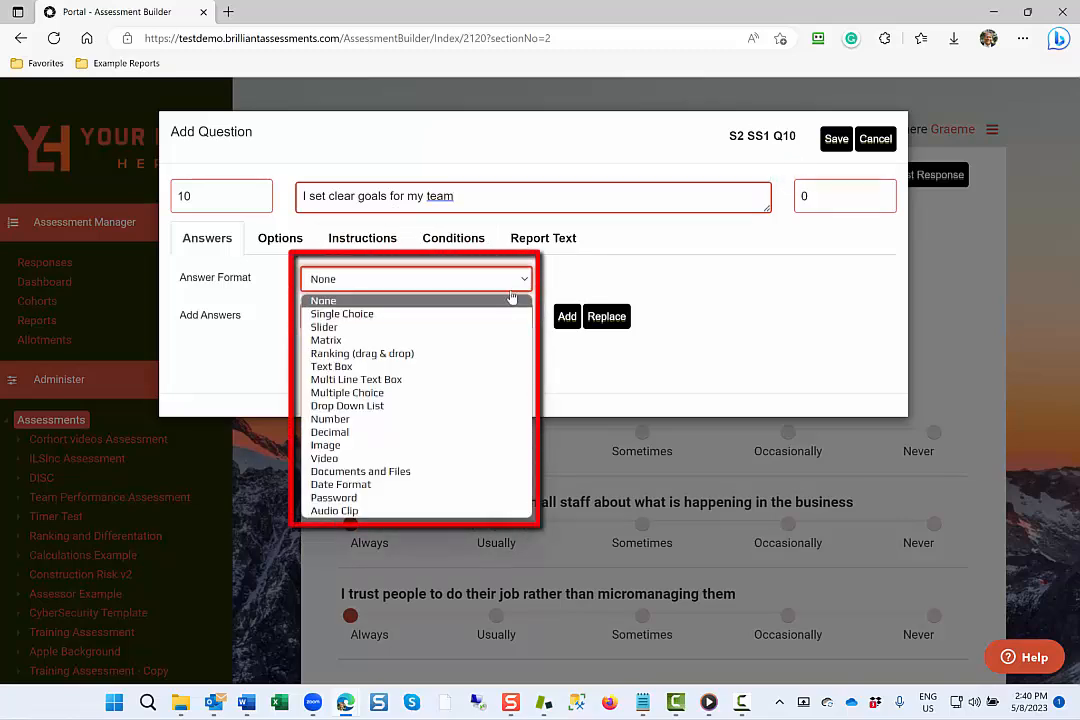
click(512, 327)
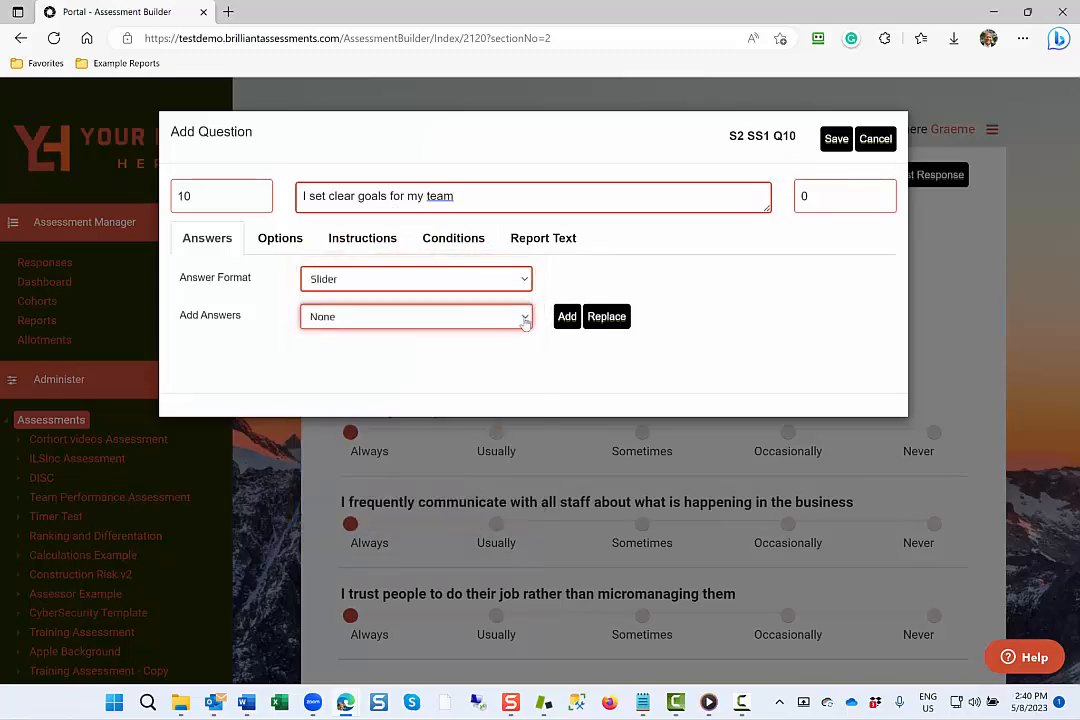
click(524, 318)
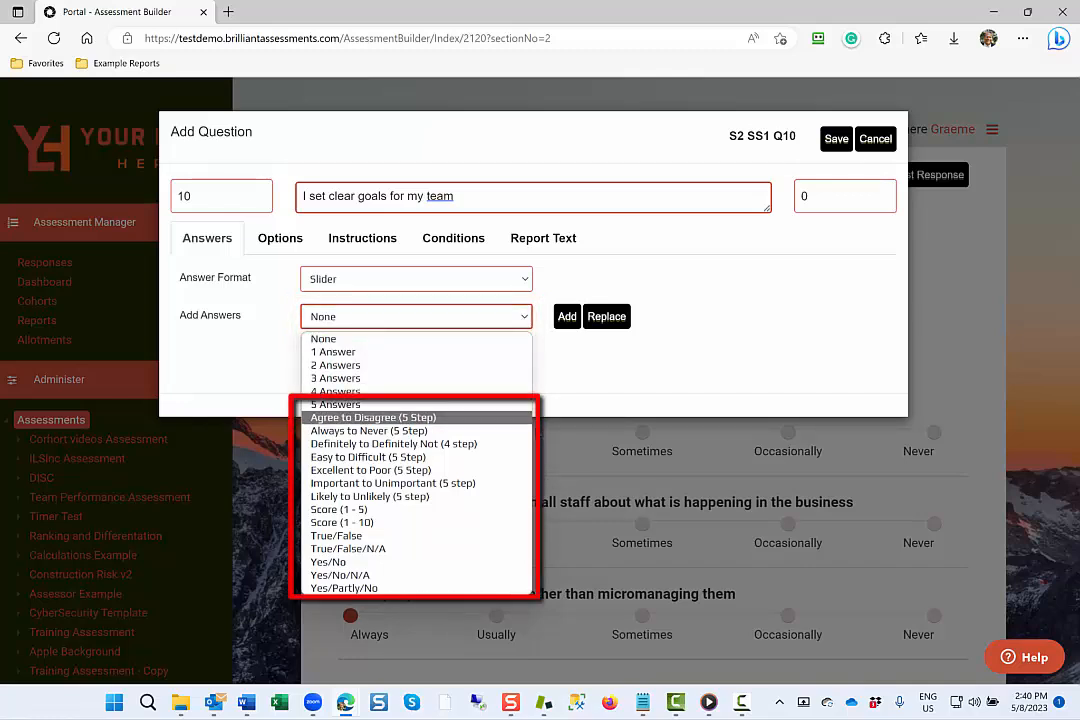
click(525, 431)
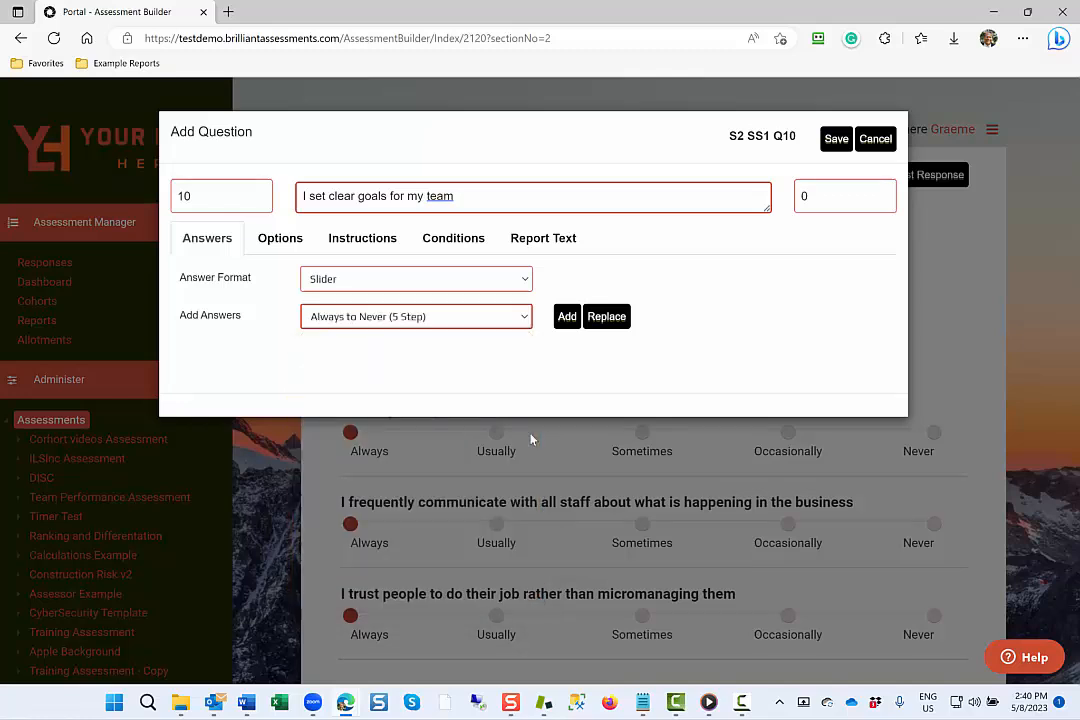
click(566, 317)
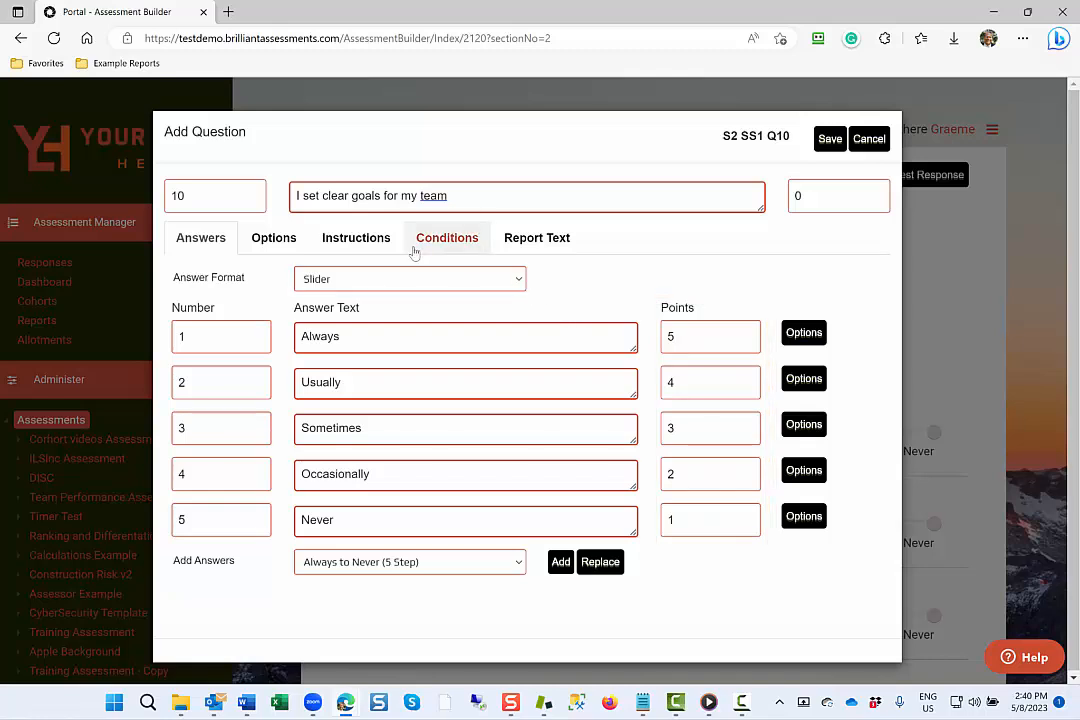
Insert a 1 x 2 table in the question's instructions, paste the Leadership introduction into its first cell and colour the text red.
click(376, 249)
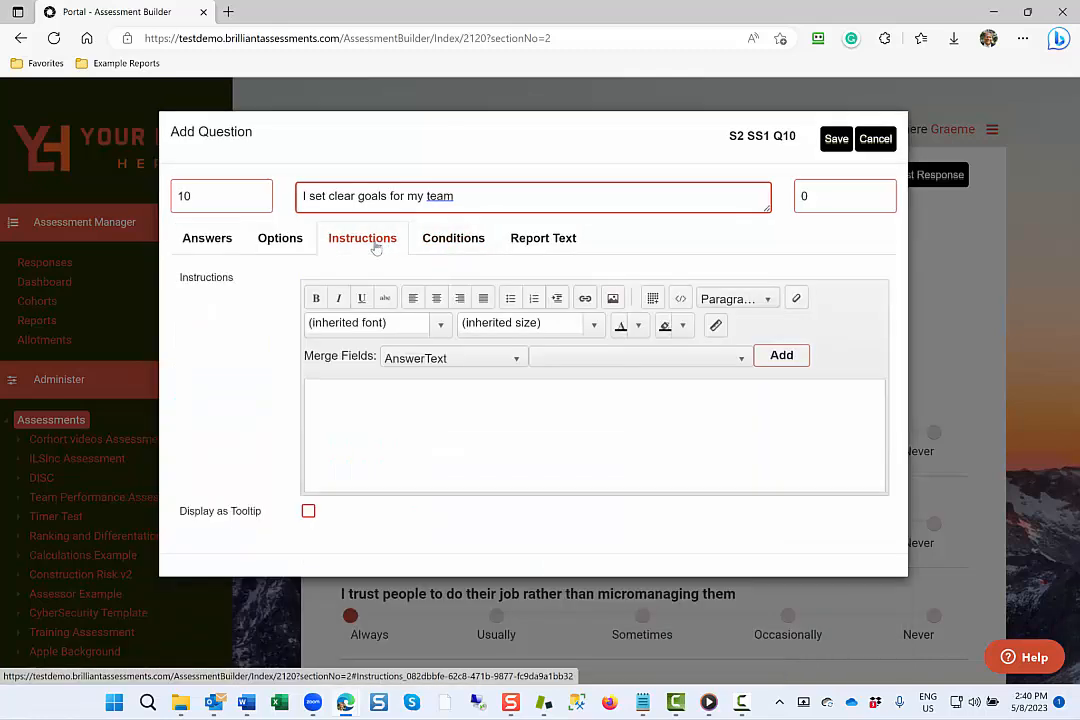
click(652, 298)
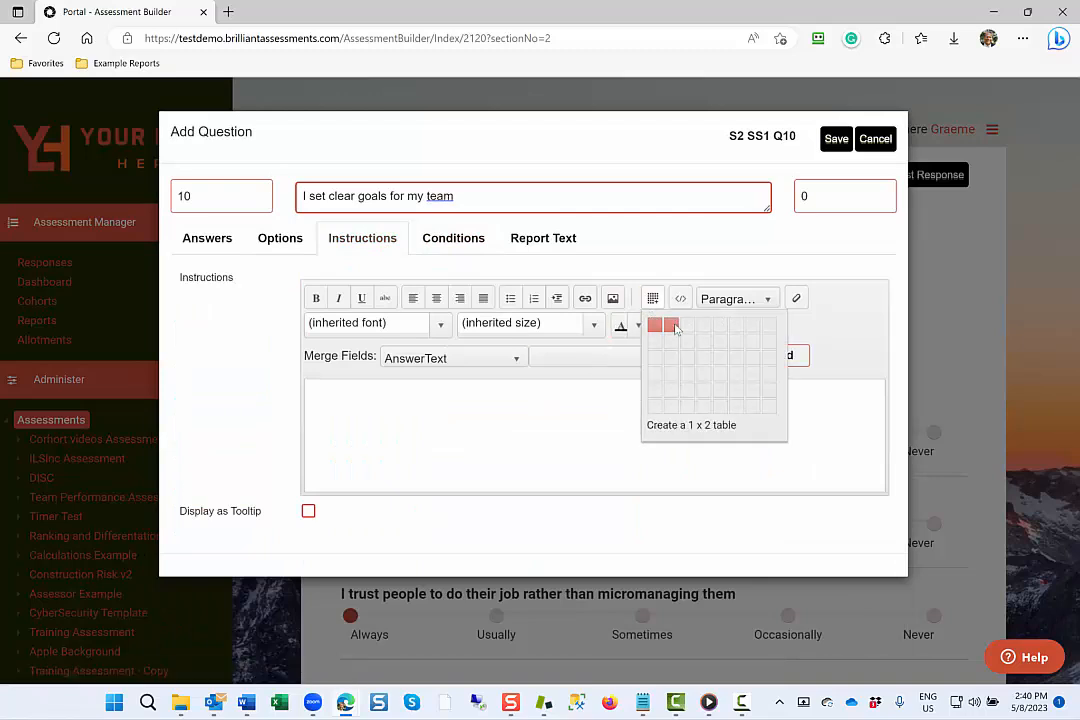
click(671, 325)
text(Leadership In this section, we ask you about aspects of your leadership. Remember to answer as you are rather than how you aspire to be.  Sometimes it helps to think of some concrete examples of how you have acted in the way anticipated by the statement, then reflect on how often that occurs.)
drag(310, 387, 556, 467)
click(370, 387)
key(Return)
click(756, 326)
click(771, 354)
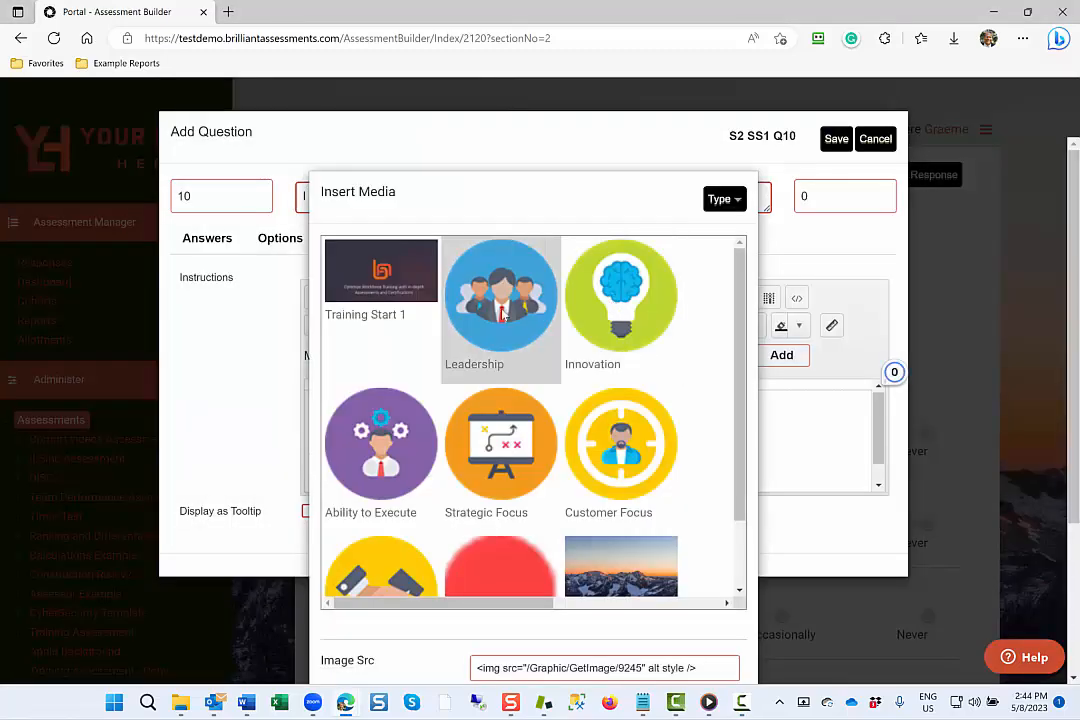
Place the round leadership team image in the instruction table's second cell and align it to the right.
scroll(540, 370, down, 4)
click(728, 637)
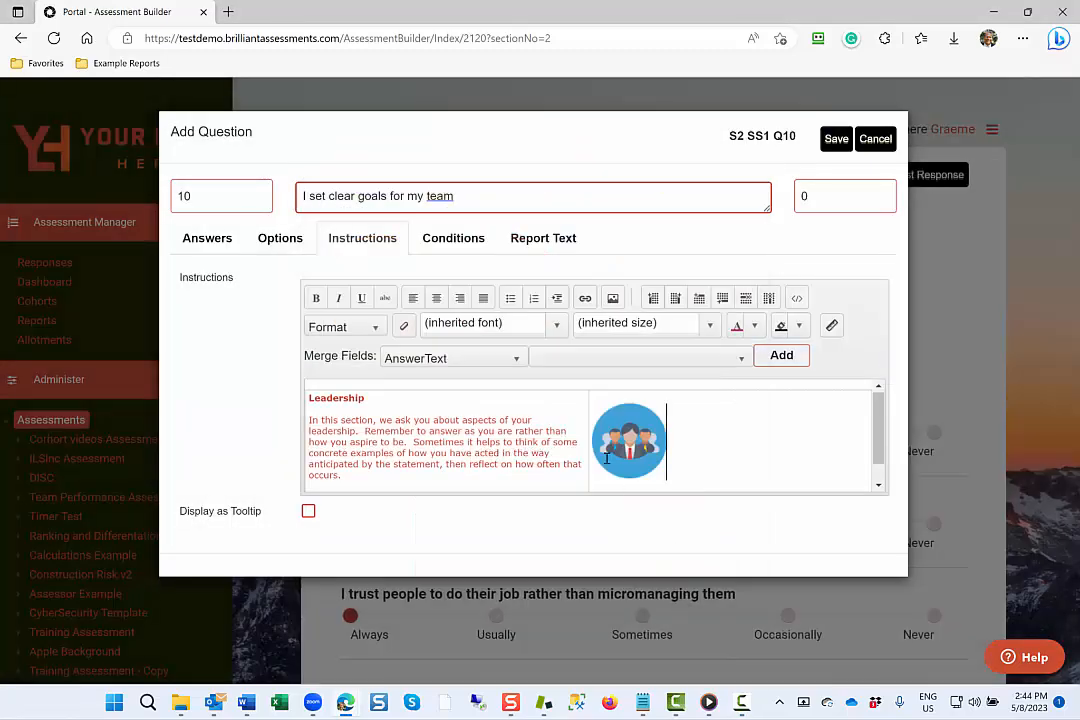
click(483, 298)
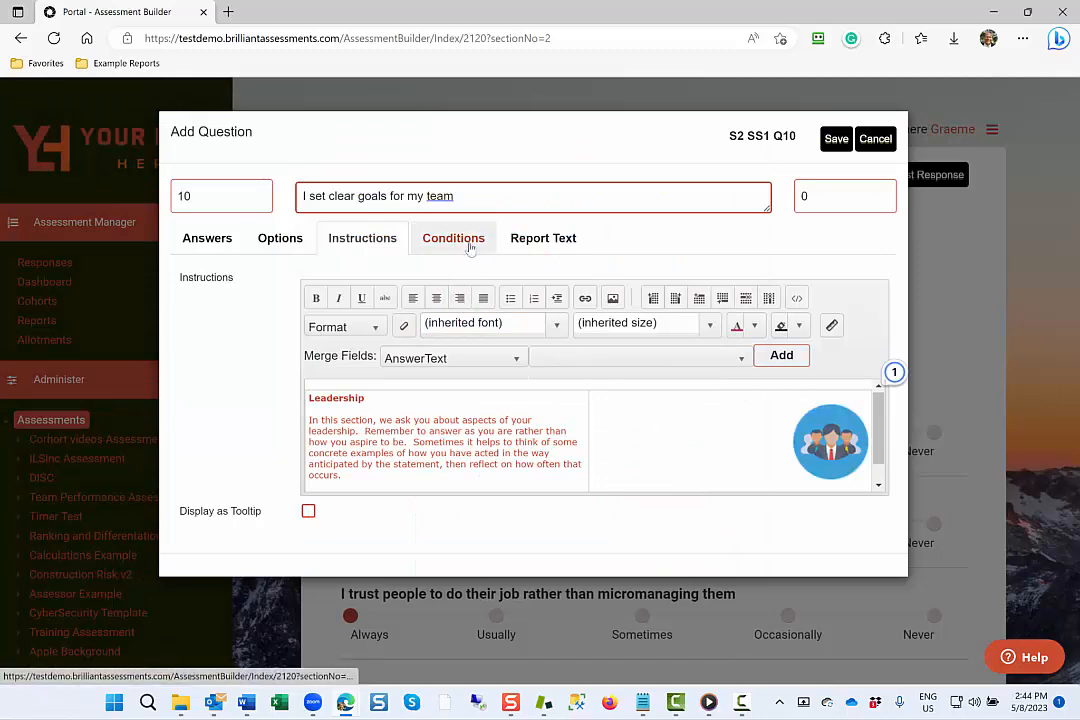
Make the question conditional on answer S1 SS1 Q35 A1 - Yes, and add two empty alternative condition rows.
click(468, 249)
click(415, 300)
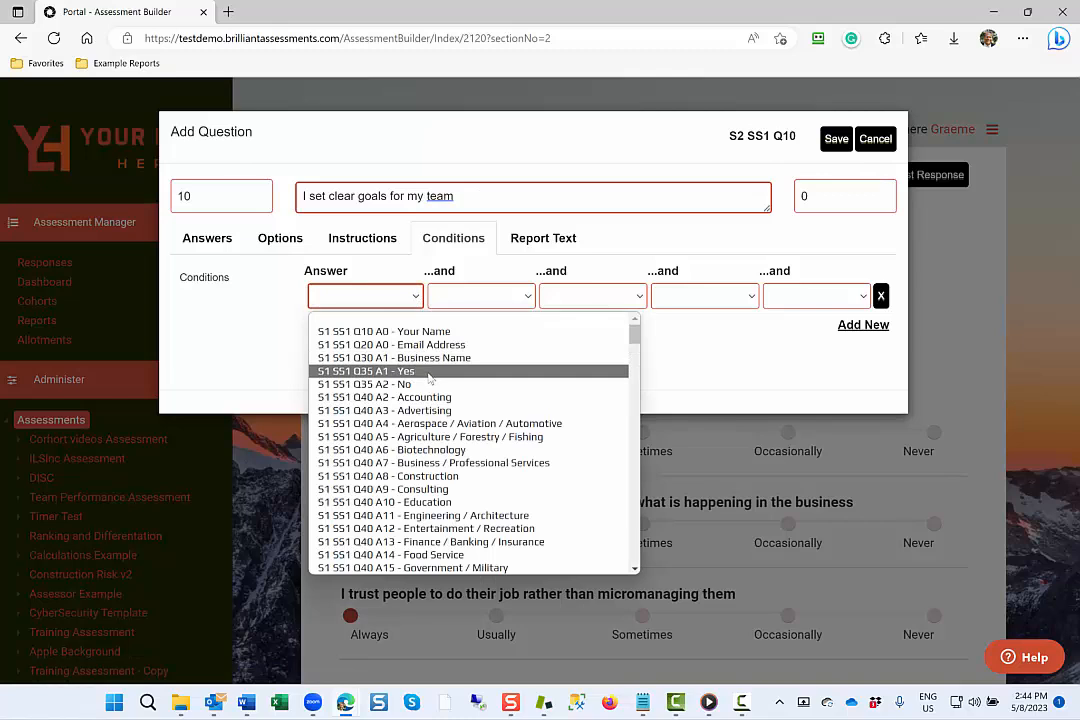
click(429, 372)
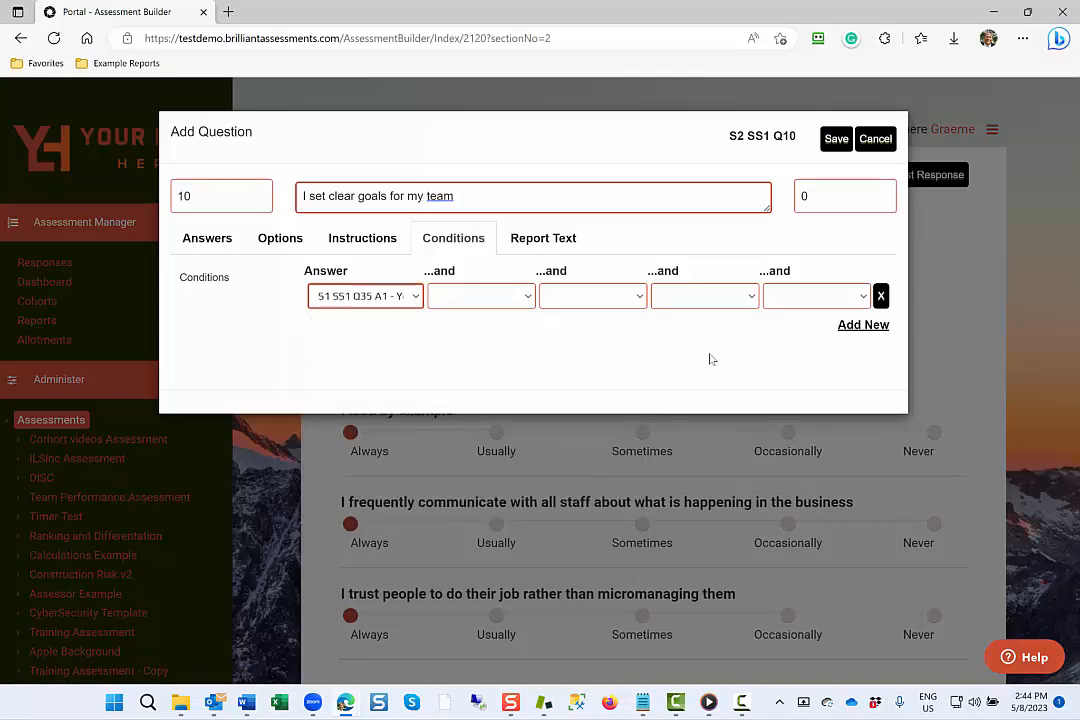
click(862, 325)
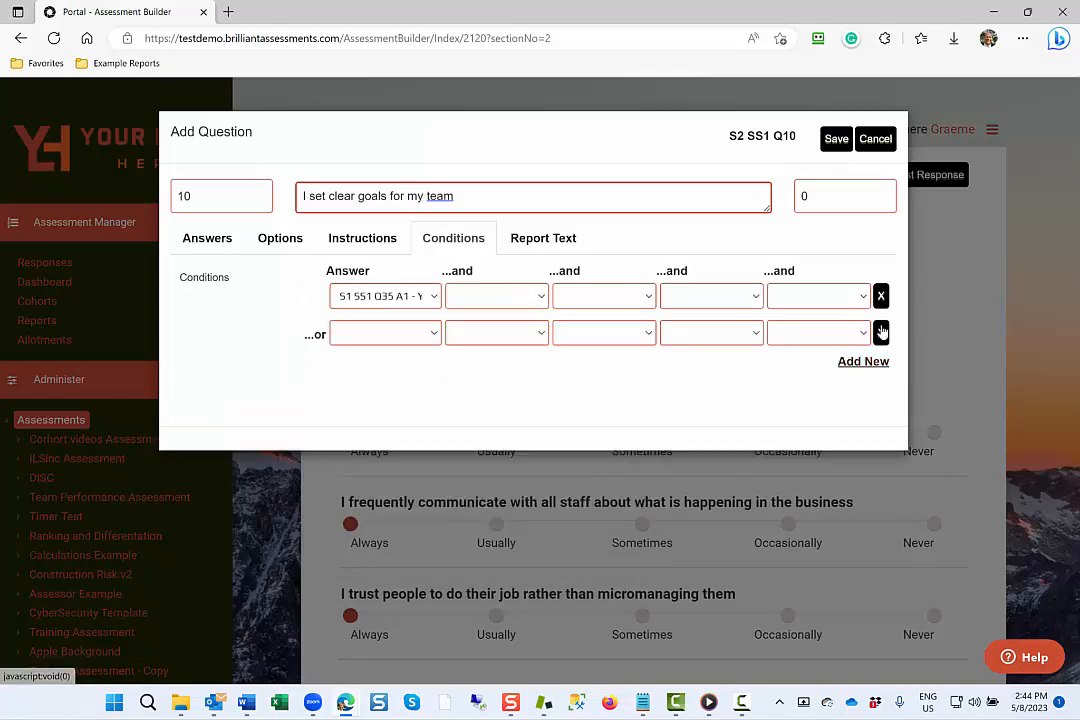
click(866, 362)
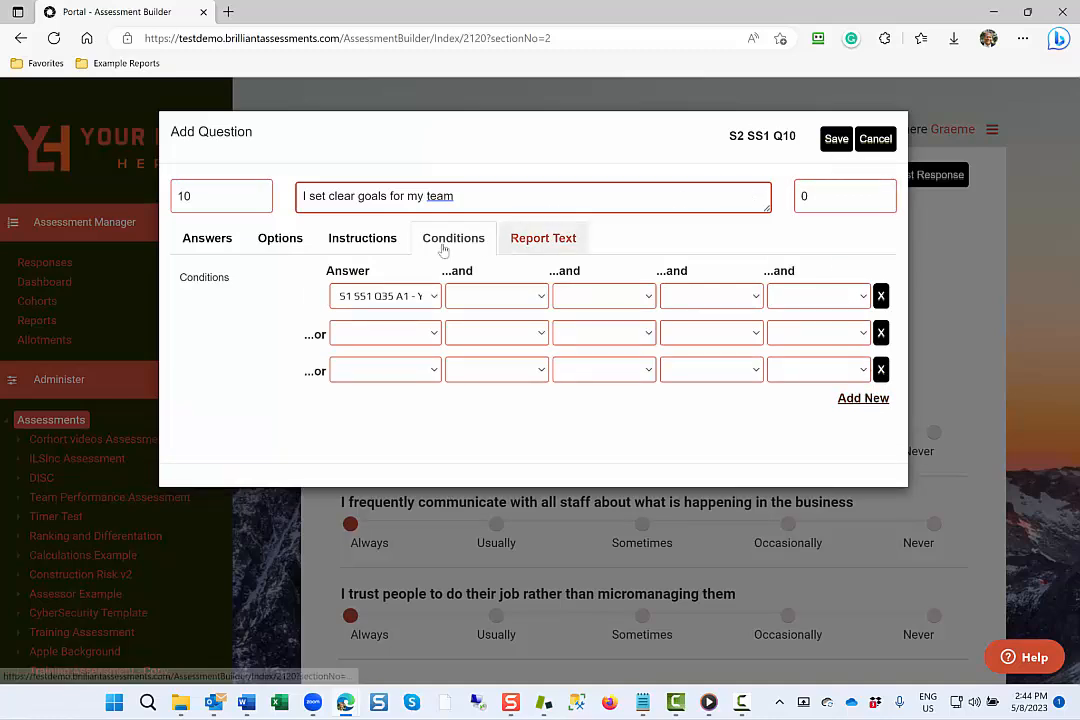
Add report text to the Sometimes, Occasionally and Never answers, with Never's starting "You never set clear goals", and save the question.
click(224, 241)
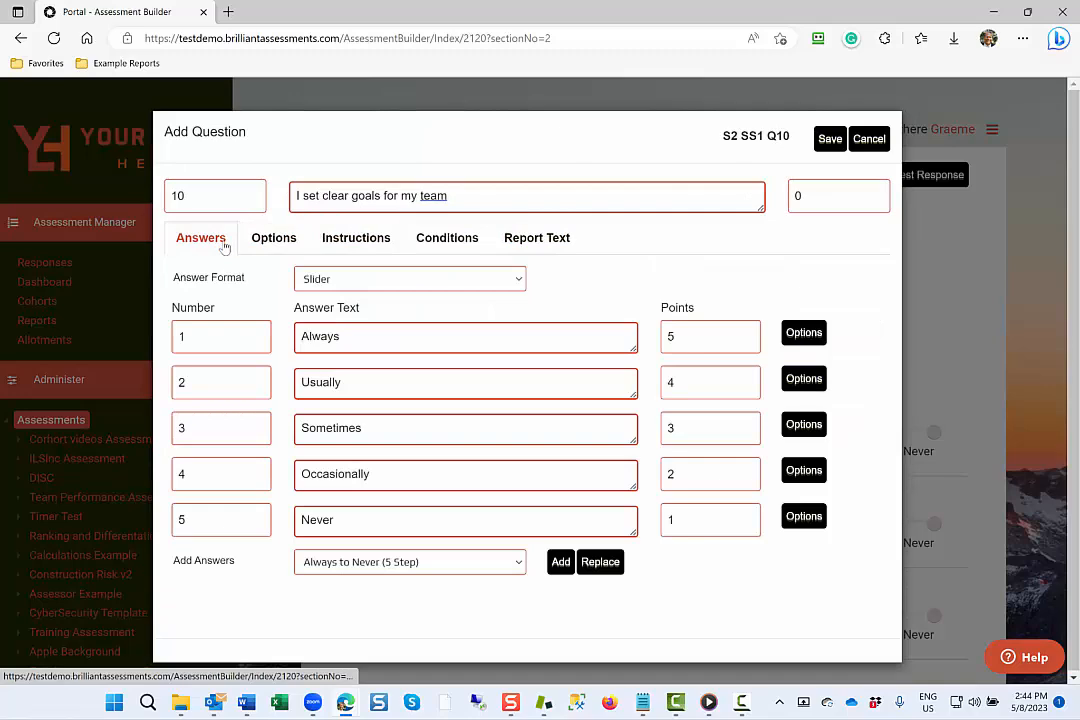
click(815, 428)
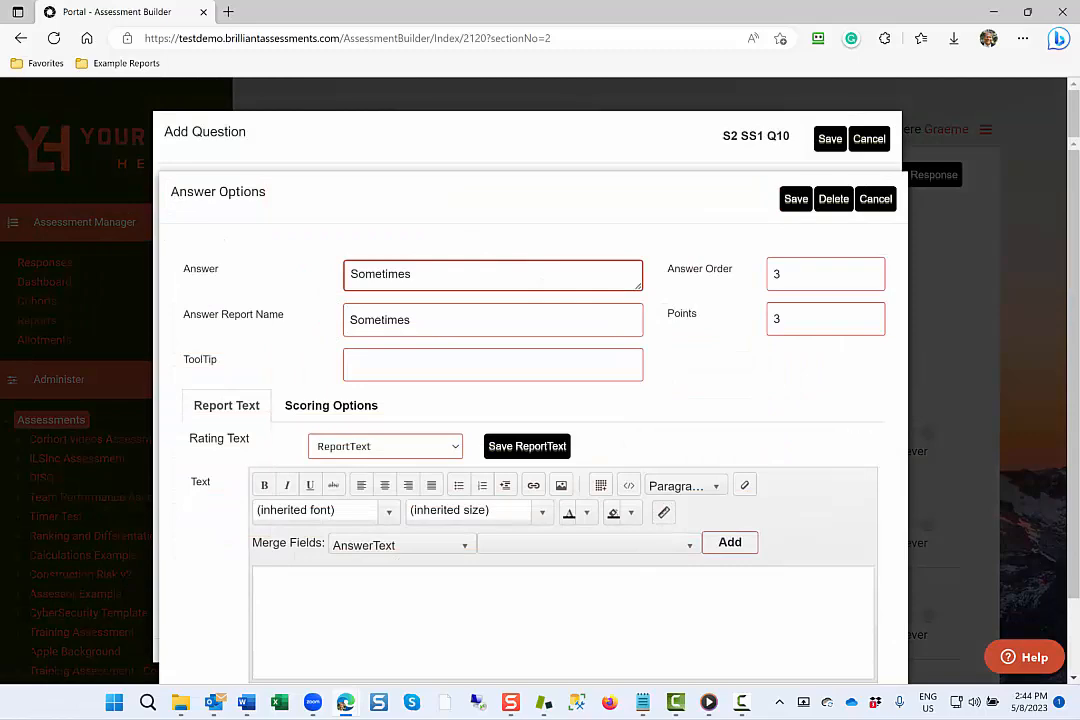
click(793, 207)
click(815, 470)
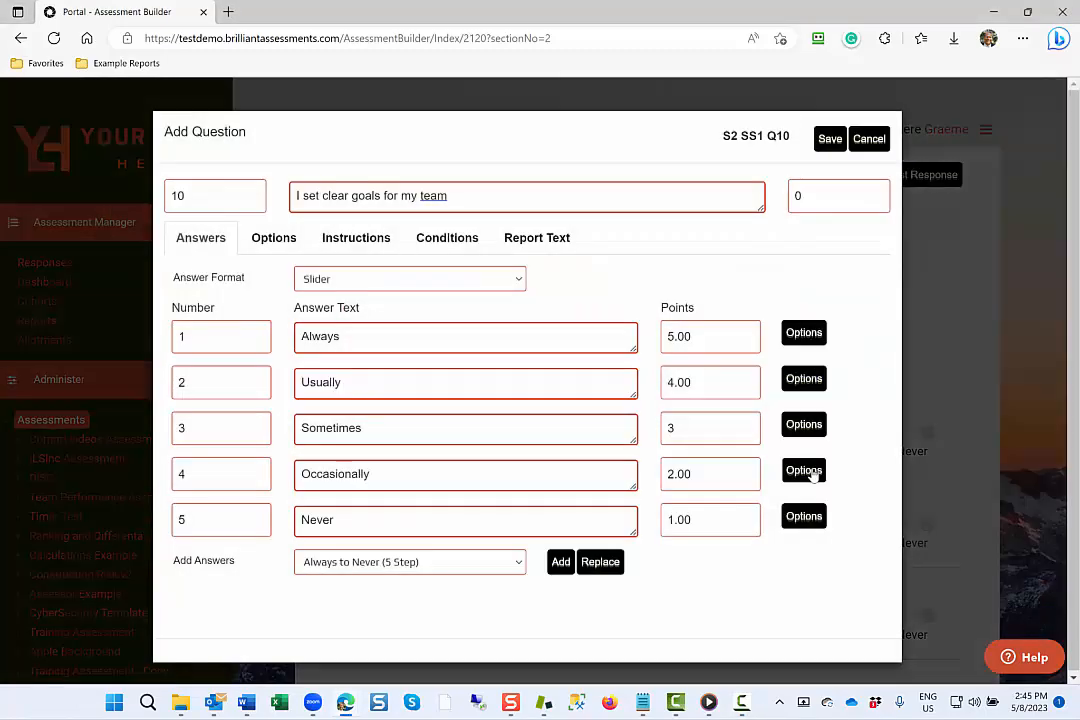
click(795, 200)
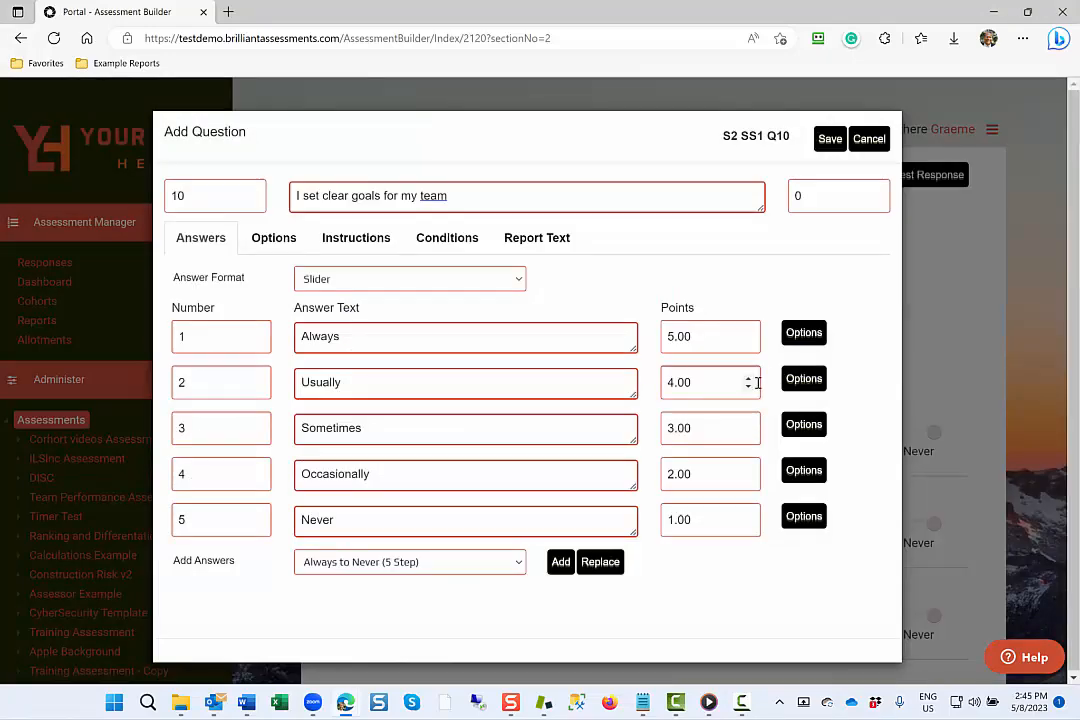
click(805, 518)
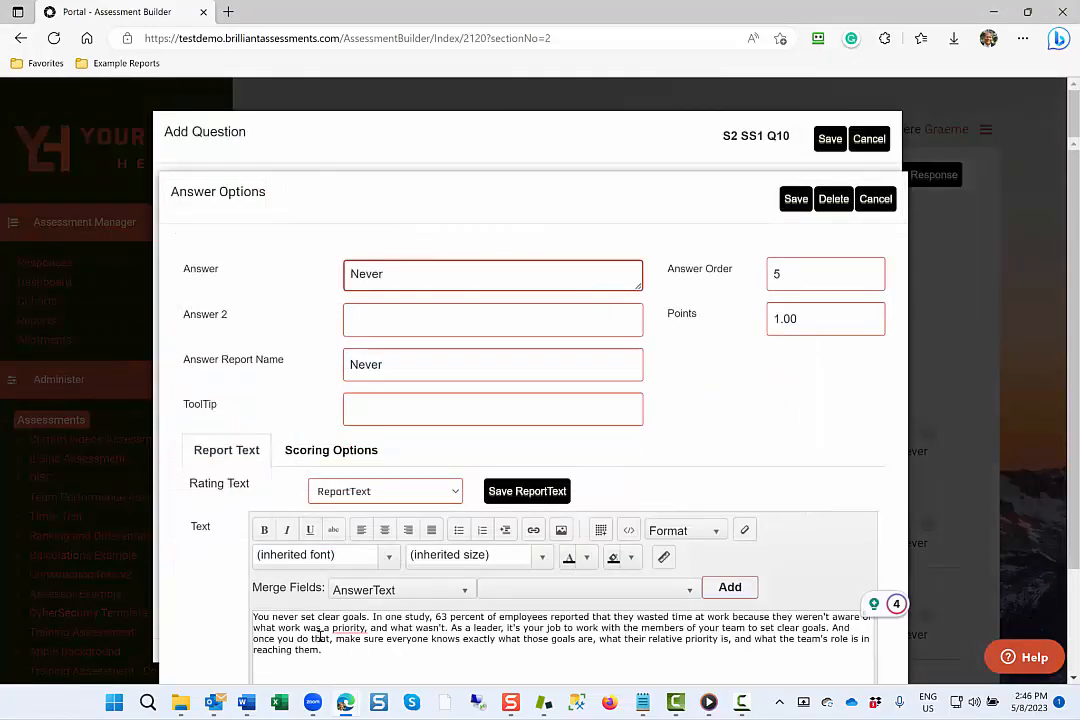
click(795, 200)
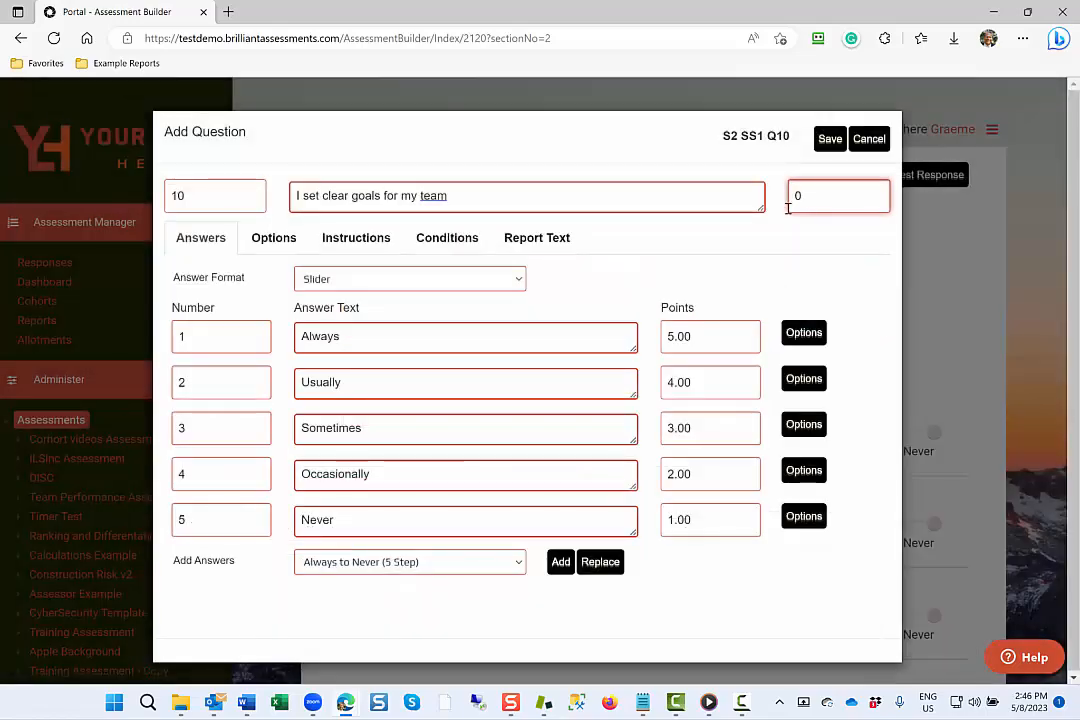
click(829, 139)
Show the feedback and review the answer texts for "I set clear goals for my Team" and "I lead by example".
click(758, 173)
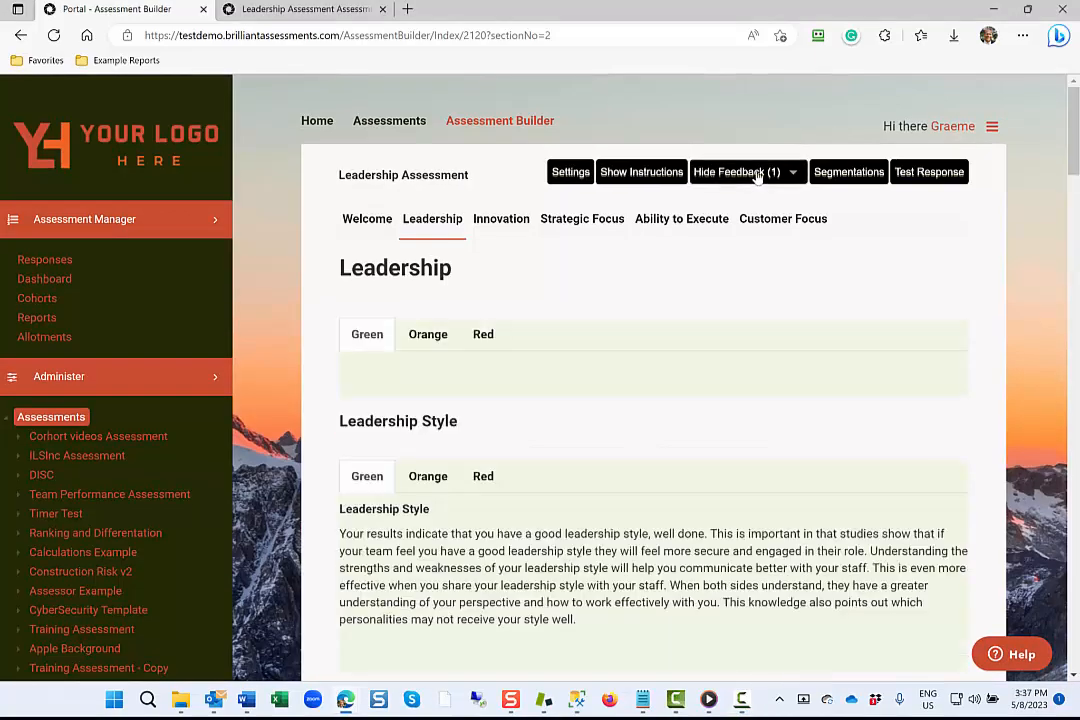
scroll(756, 176, down, 5)
click(541, 316)
click(582, 316)
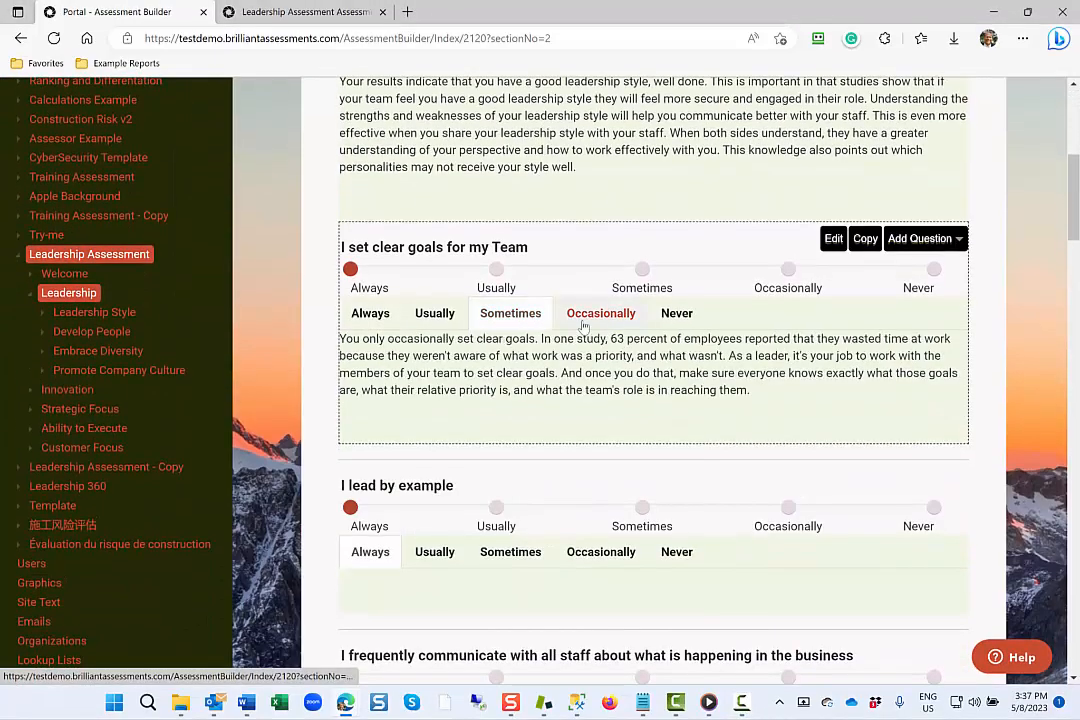
click(680, 315)
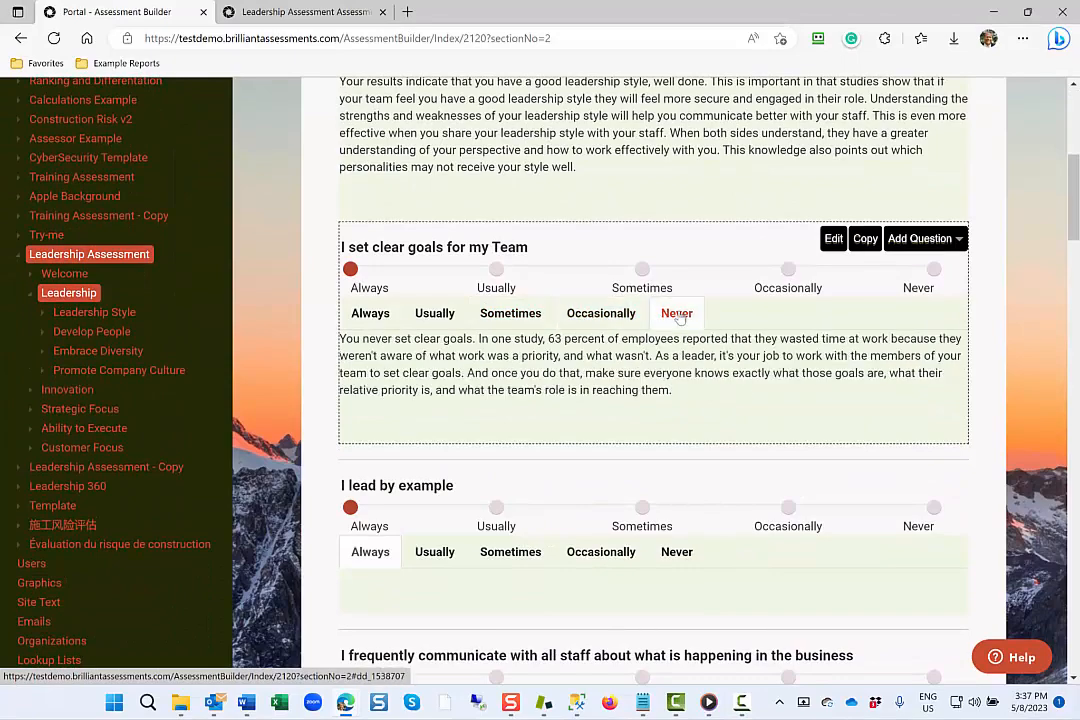
click(511, 552)
click(600, 552)
click(676, 552)
scroll(668, 550, up, 3)
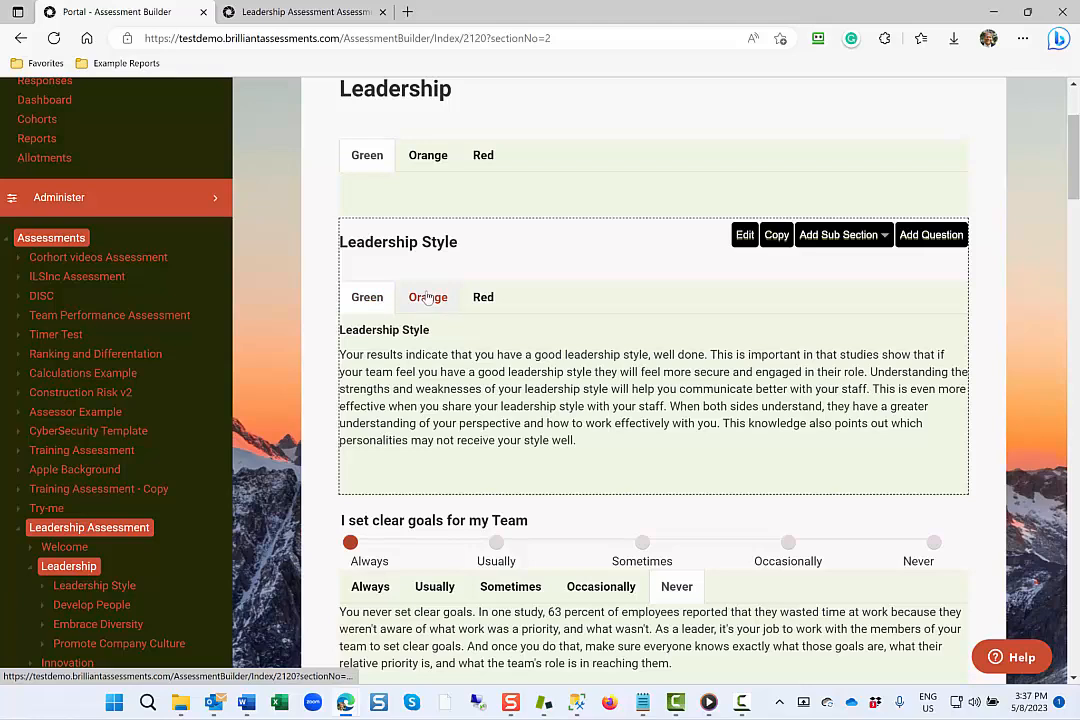
Review the Orange and Red feedback texts for the Leadership Style subsection, and hide the feedback again.
click(427, 297)
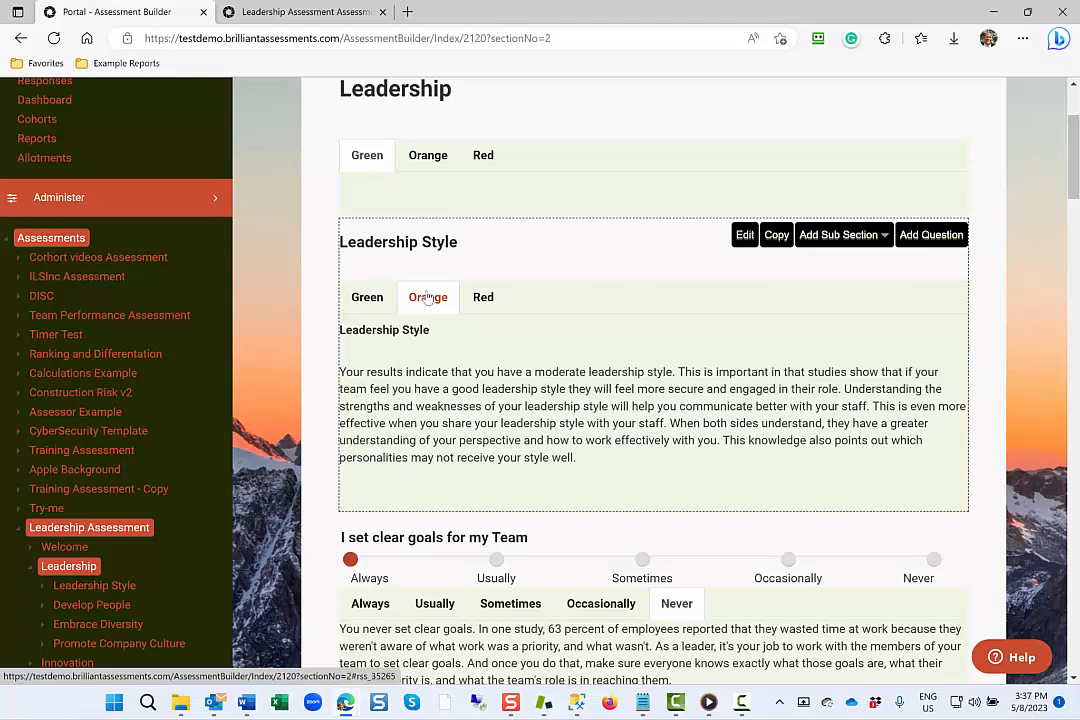
click(480, 299)
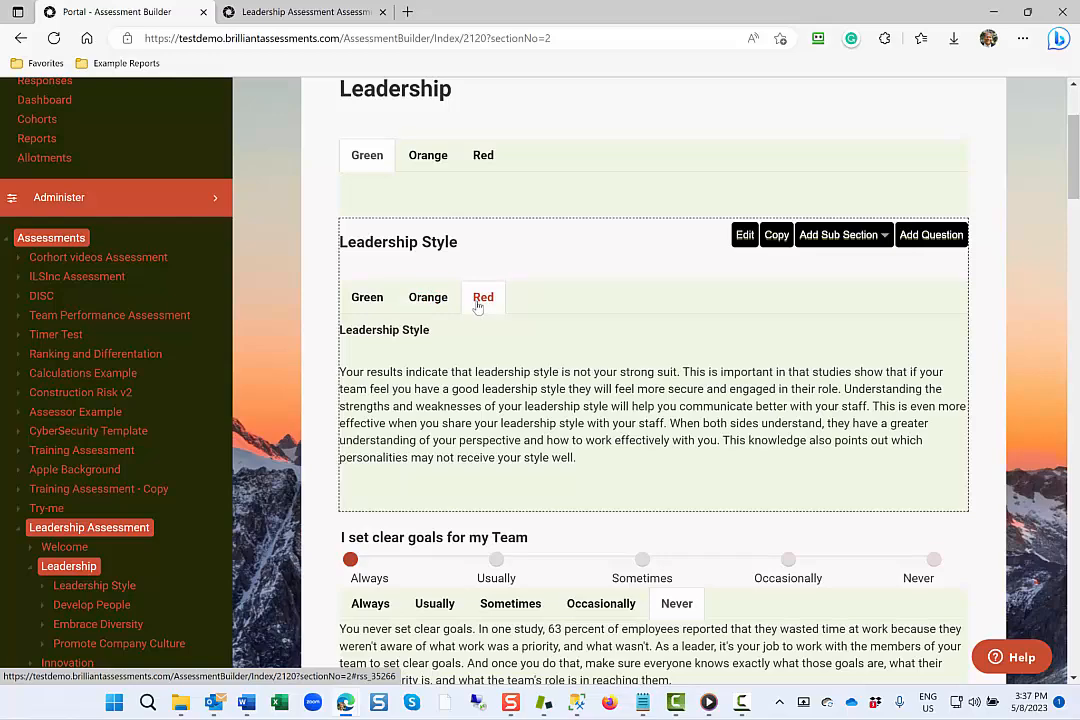
scroll(478, 307, up, 3)
click(732, 176)
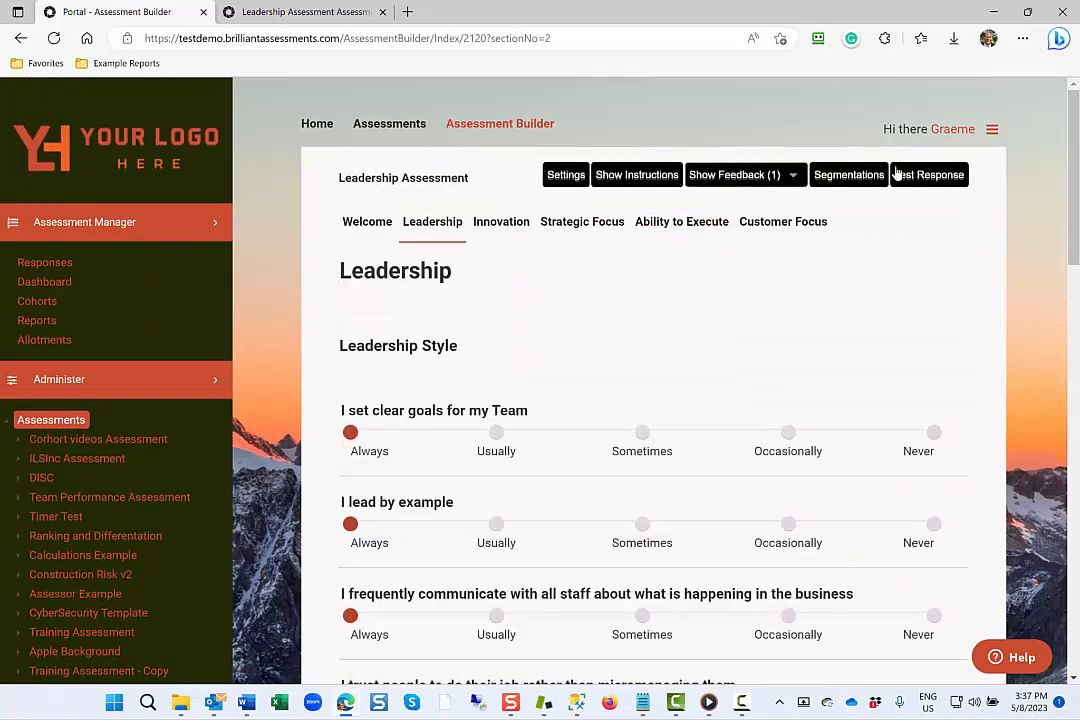
Start a test response and answer the Leadership section's first four questions with Usually, Always, Usually and Sometimes.
click(928, 176)
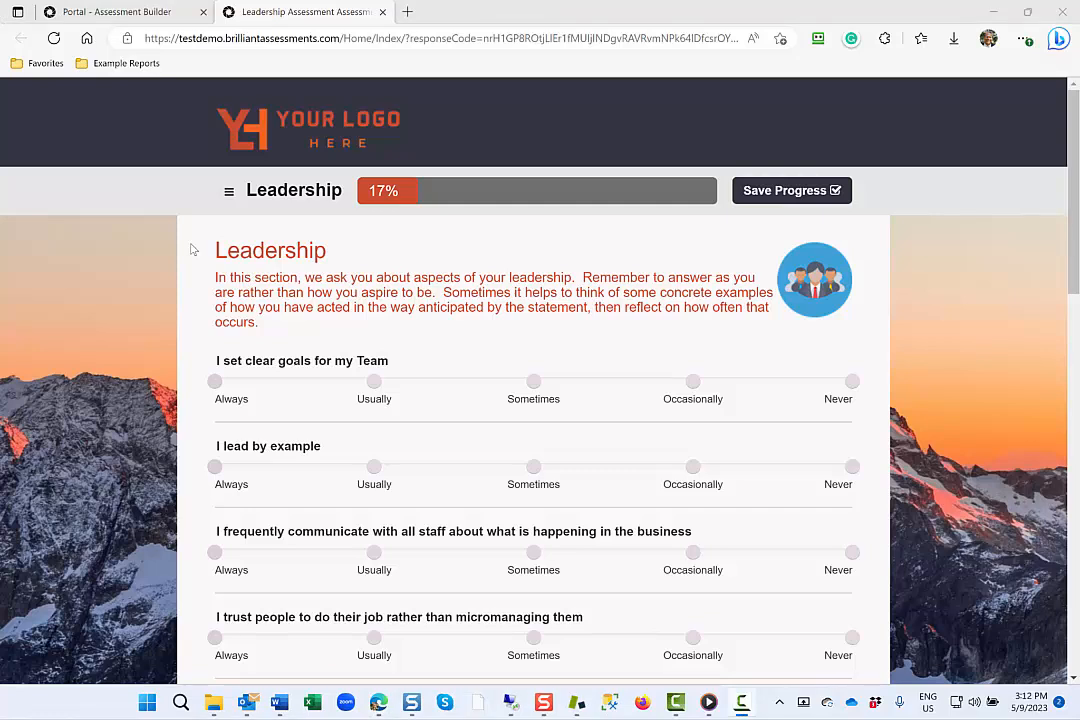
click(374, 381)
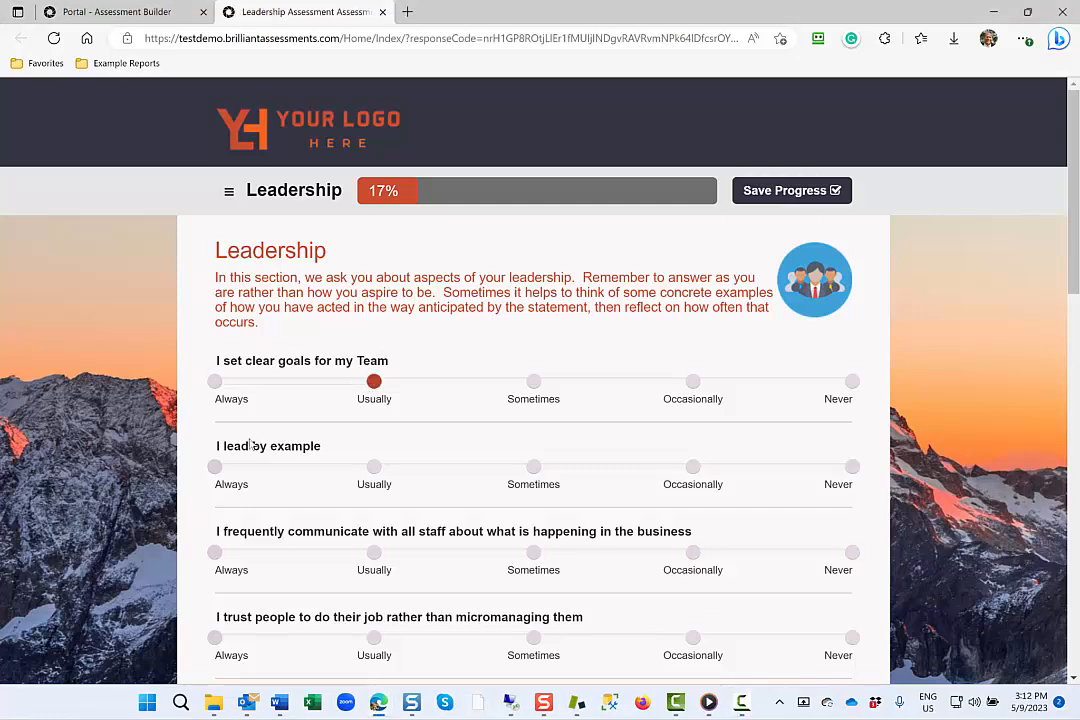
click(214, 466)
click(374, 552)
click(533, 637)
Answer Usually for encouraging staff development and sharing the career journey, and Always for delegating stretch tasks.
scroll(537, 645, down, 4)
scroll(537, 650, down, 2)
click(374, 210)
click(374, 296)
click(214, 381)
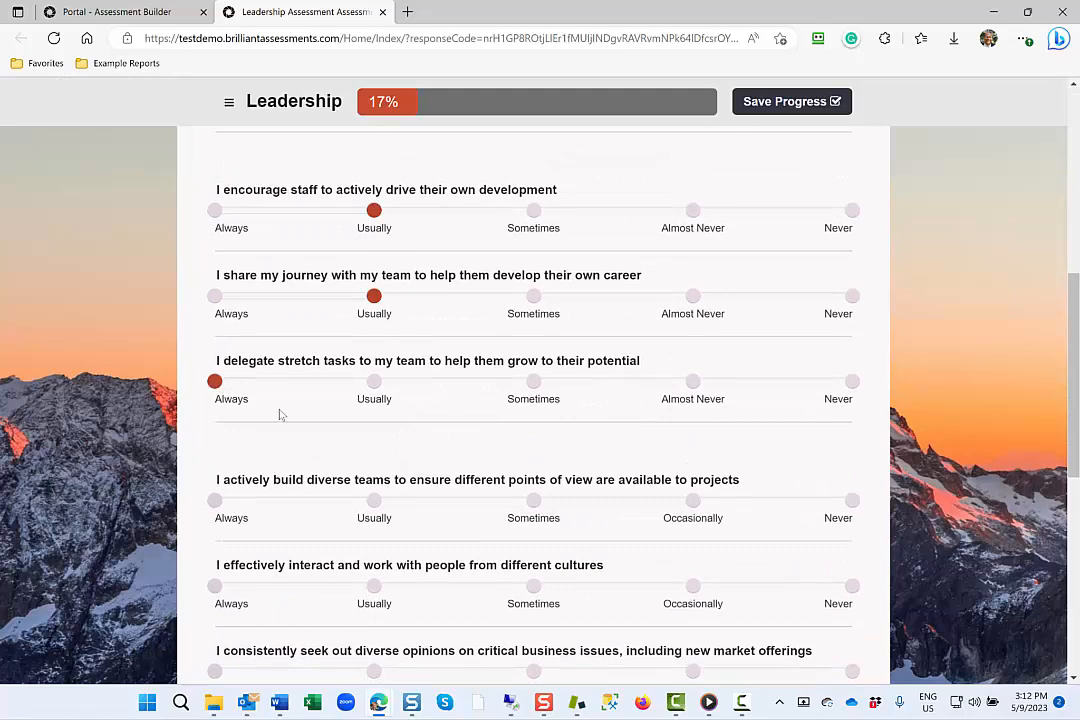
Answer Usually for diverse teams and different cultures, Sometimes for seeking diverse opinions, and Usually for encouraging a make it happen culture.
click(374, 500)
scroll(436, 535, down, 1)
click(374, 494)
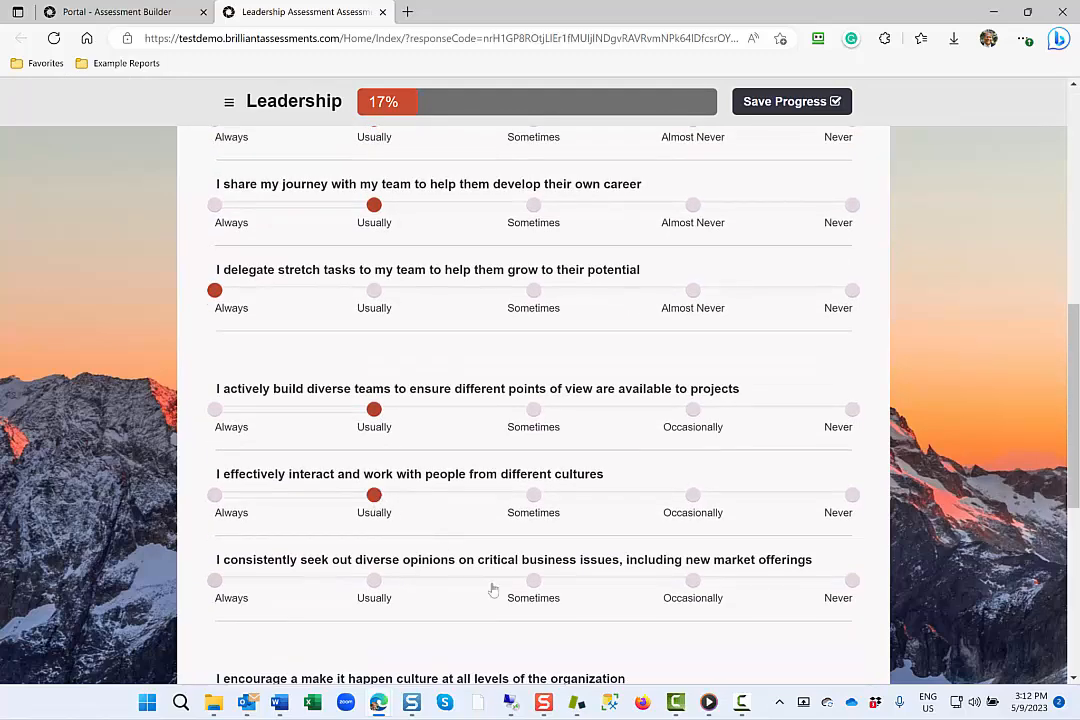
click(533, 581)
scroll(531, 590, down, 1)
scroll(531, 590, down, 2)
click(376, 433)
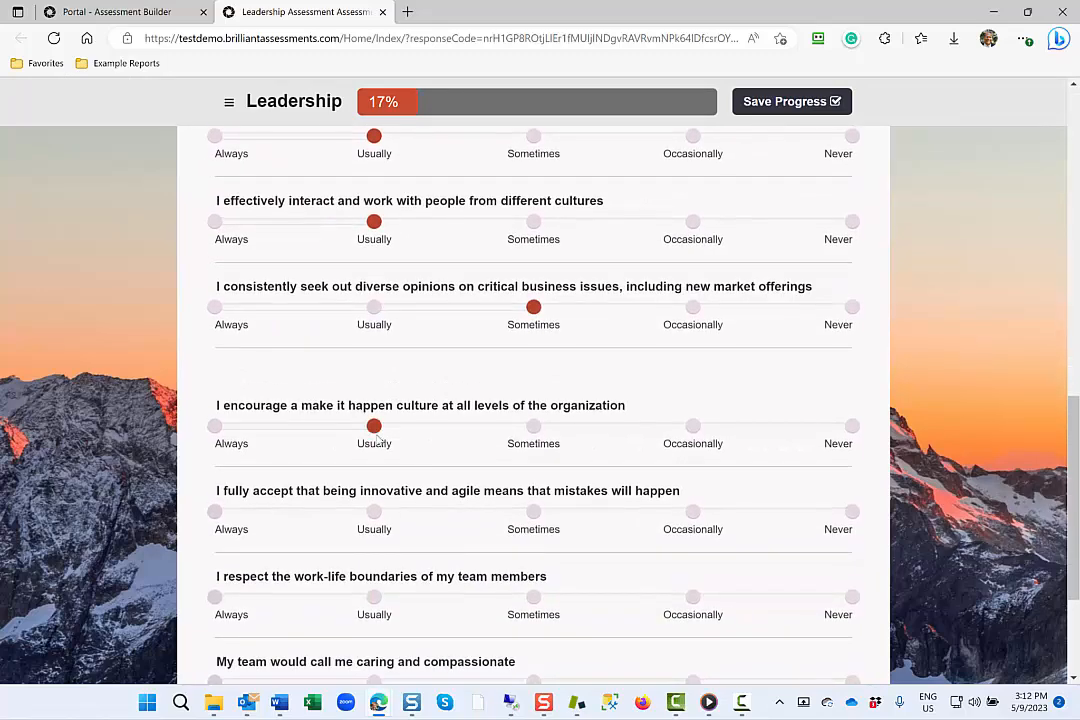
Answer Sometimes for accepting that mistakes will happen, and Usually for respecting work-life boundaries and being called caring and compassionate.
click(533, 511)
click(374, 597)
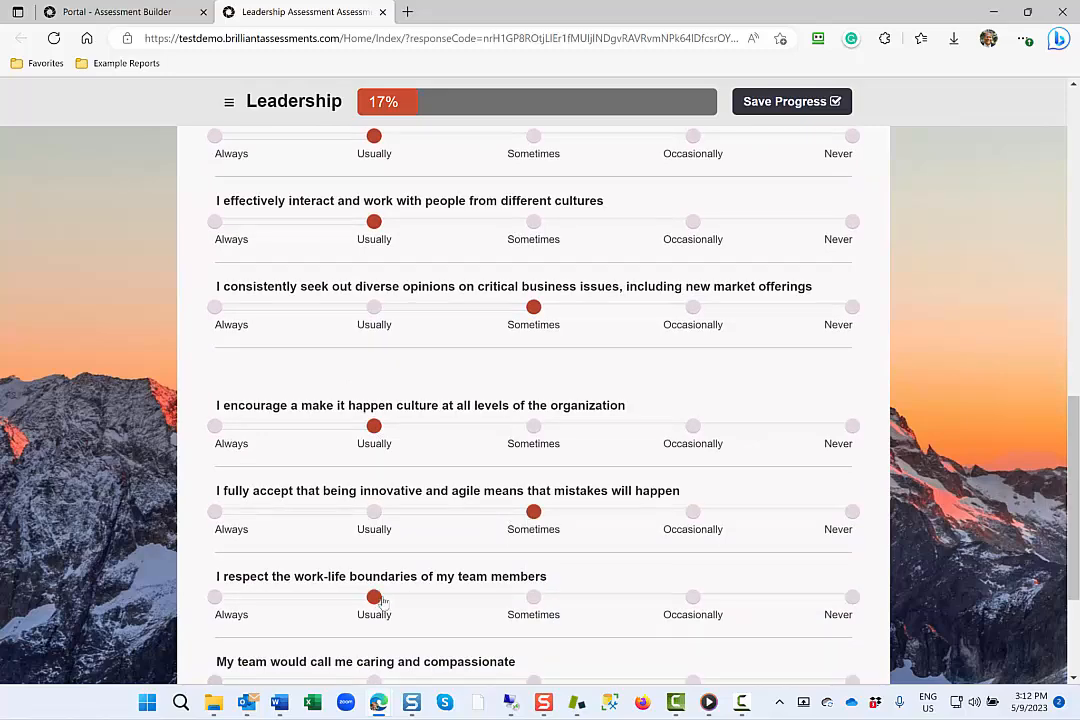
scroll(380, 600, down, 2)
click(374, 469)
Return to the assessment builder and review the General settings of the Leadership Assessment.
click(115, 12)
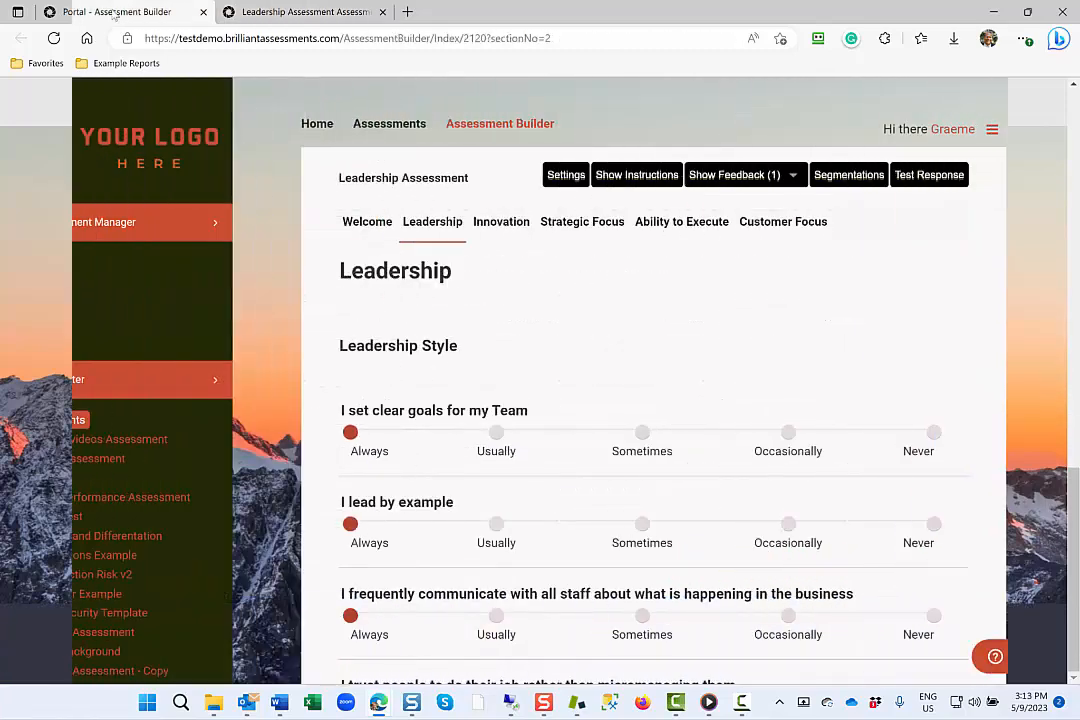
click(561, 176)
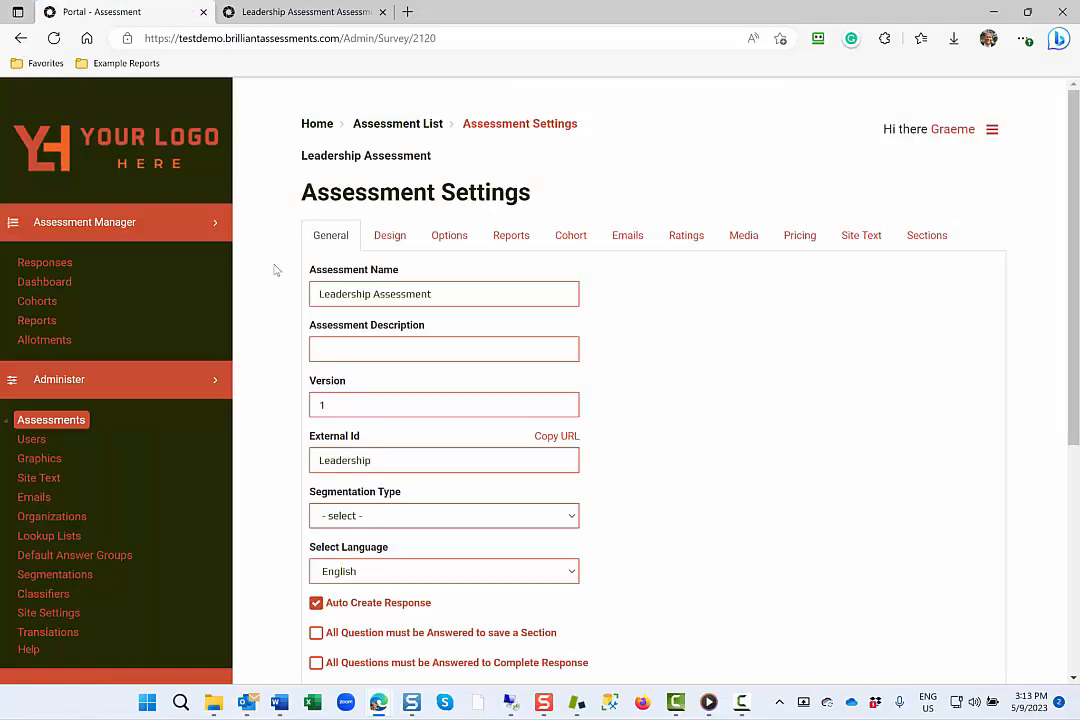
scroll(276, 269, down, 4)
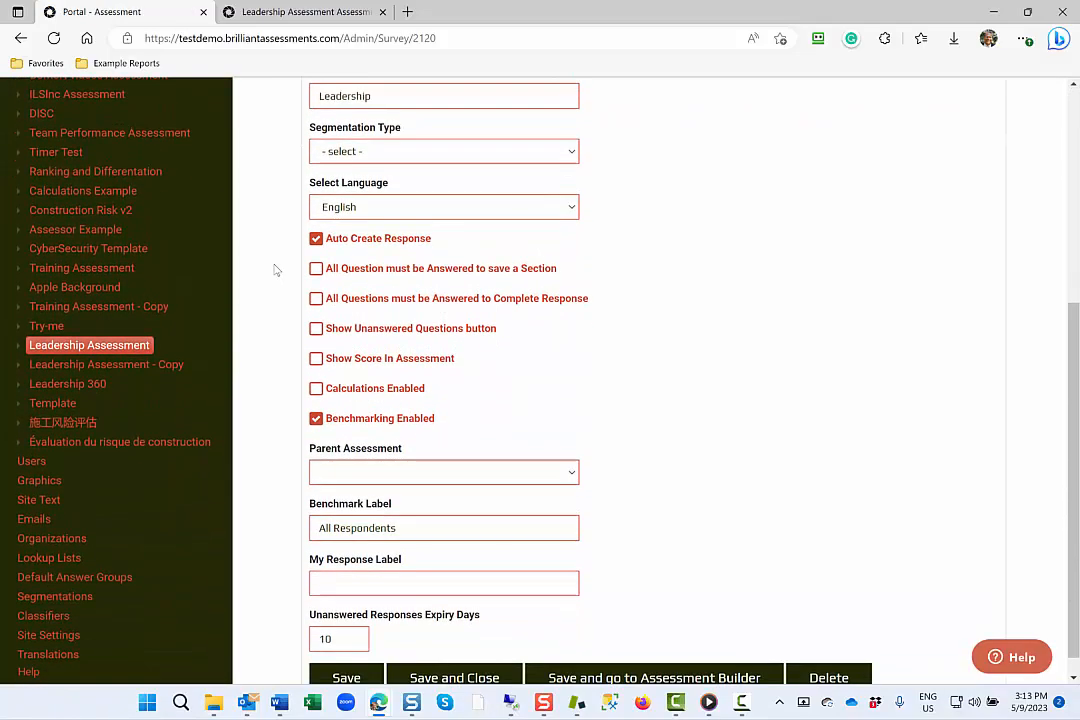
scroll(276, 269, up, 3)
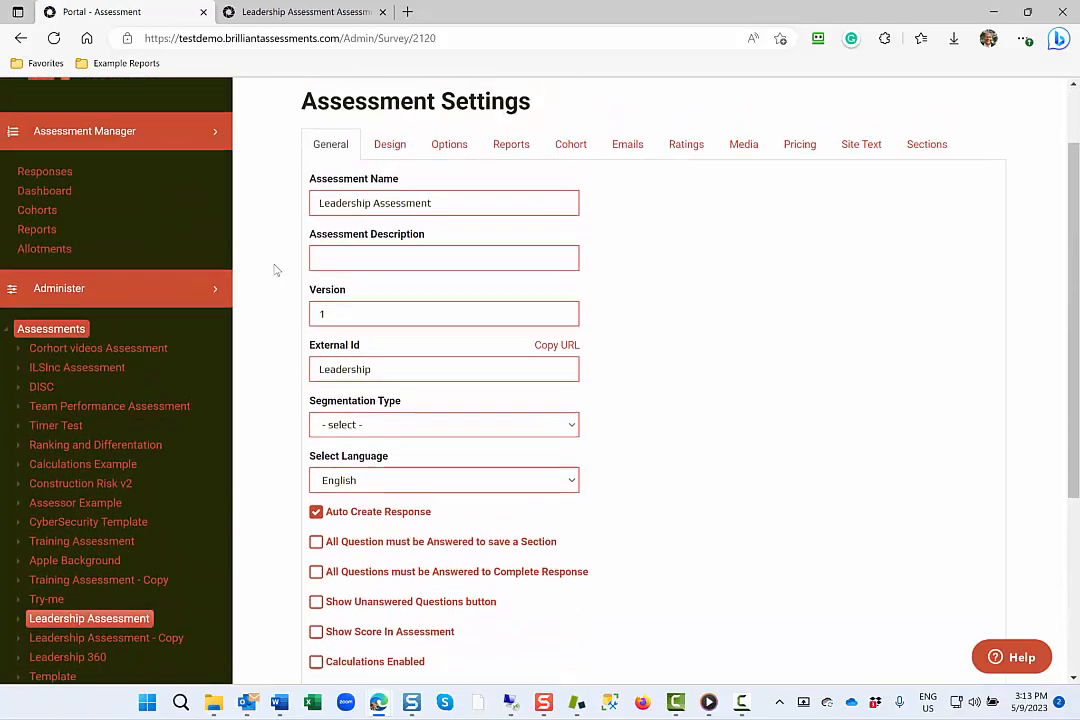
scroll(276, 269, up, 1)
Review the assessment's Design settings, from background and content panel through colors to response options and date format.
click(391, 242)
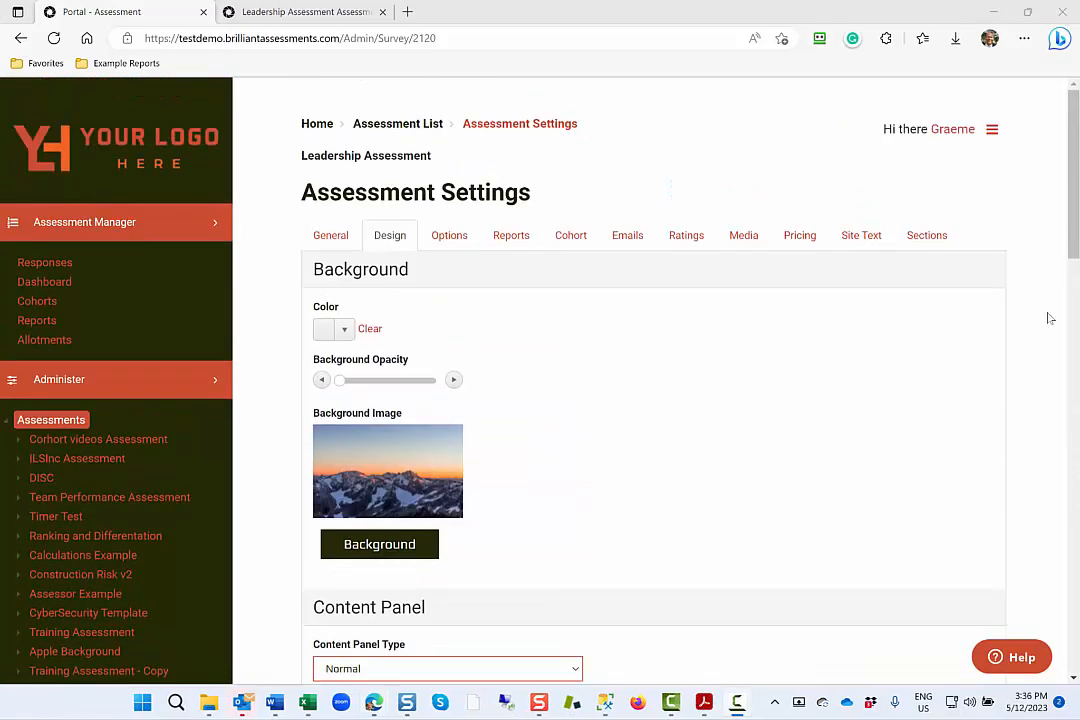
scroll(1050, 318, down, 7)
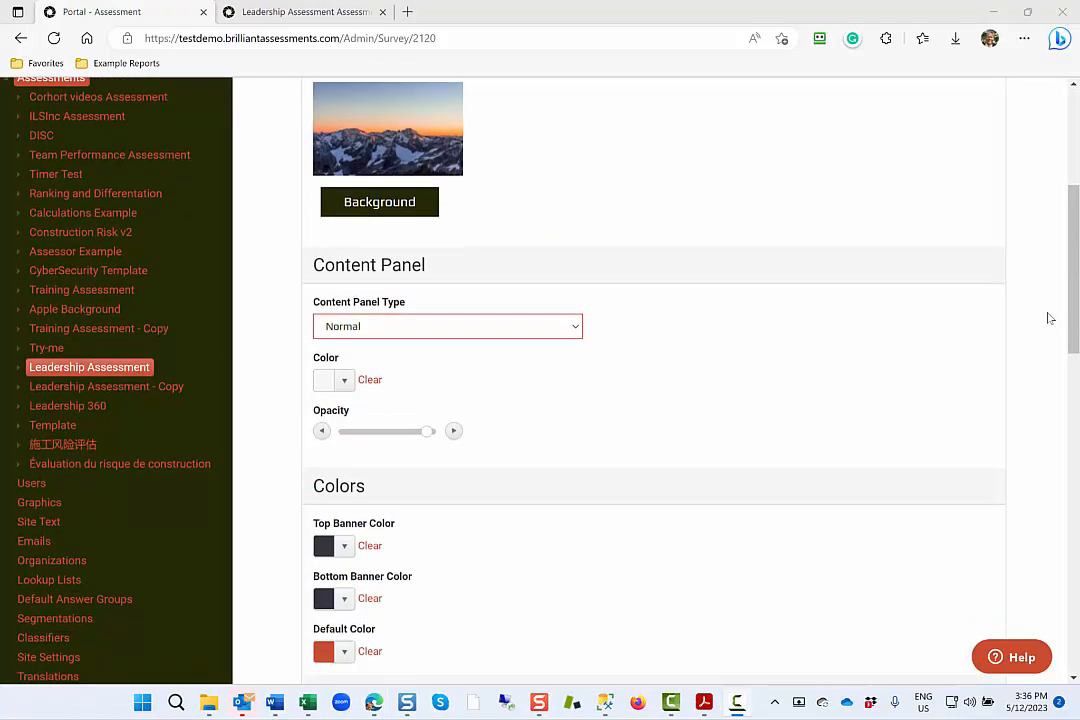
scroll(1050, 318, down, 7)
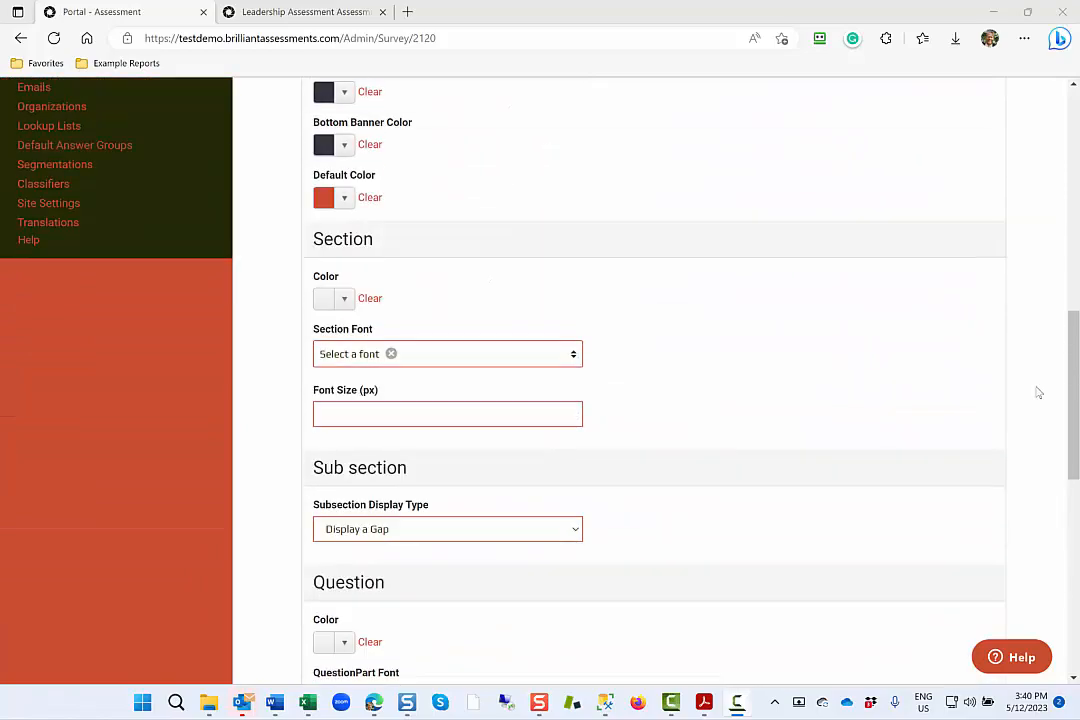
Review the assessment's cohort settings, cohort roles and cohort iterations.
scroll(1037, 391, up, 2)
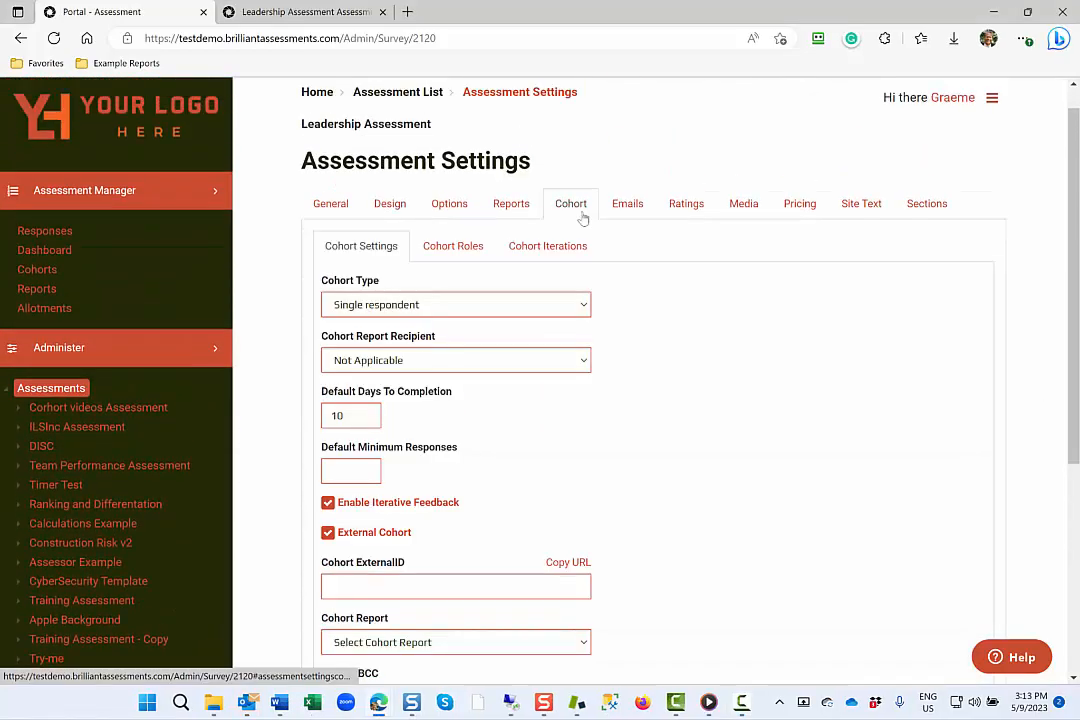
scroll(305, 282, down, 4)
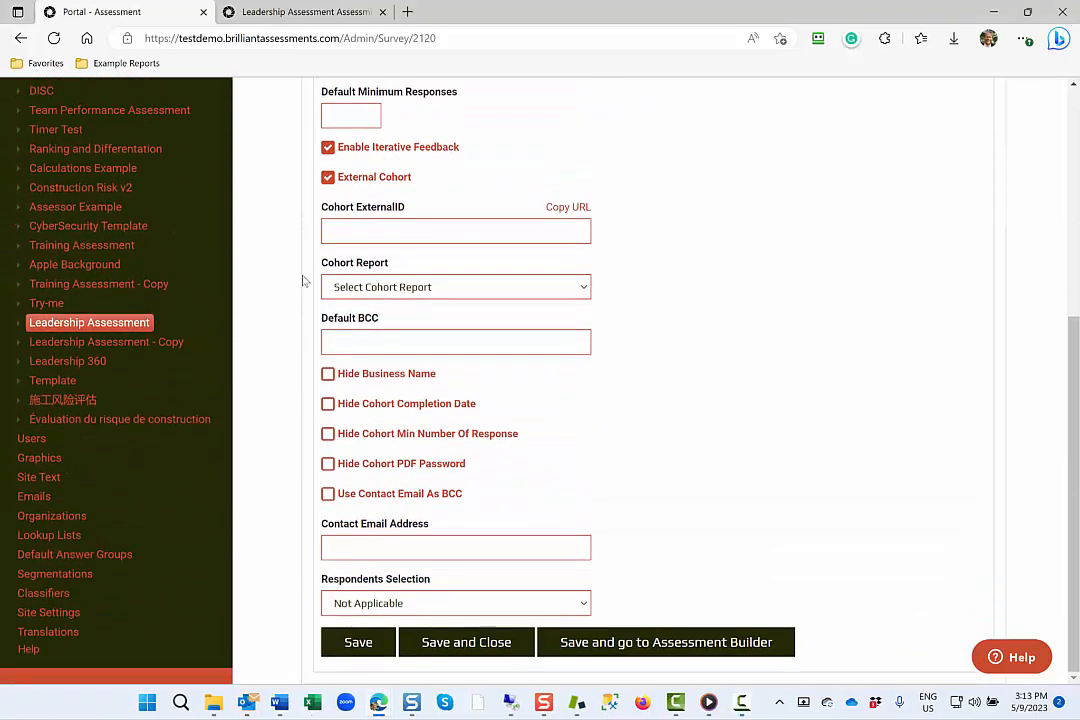
scroll(305, 282, up, 4)
click(447, 256)
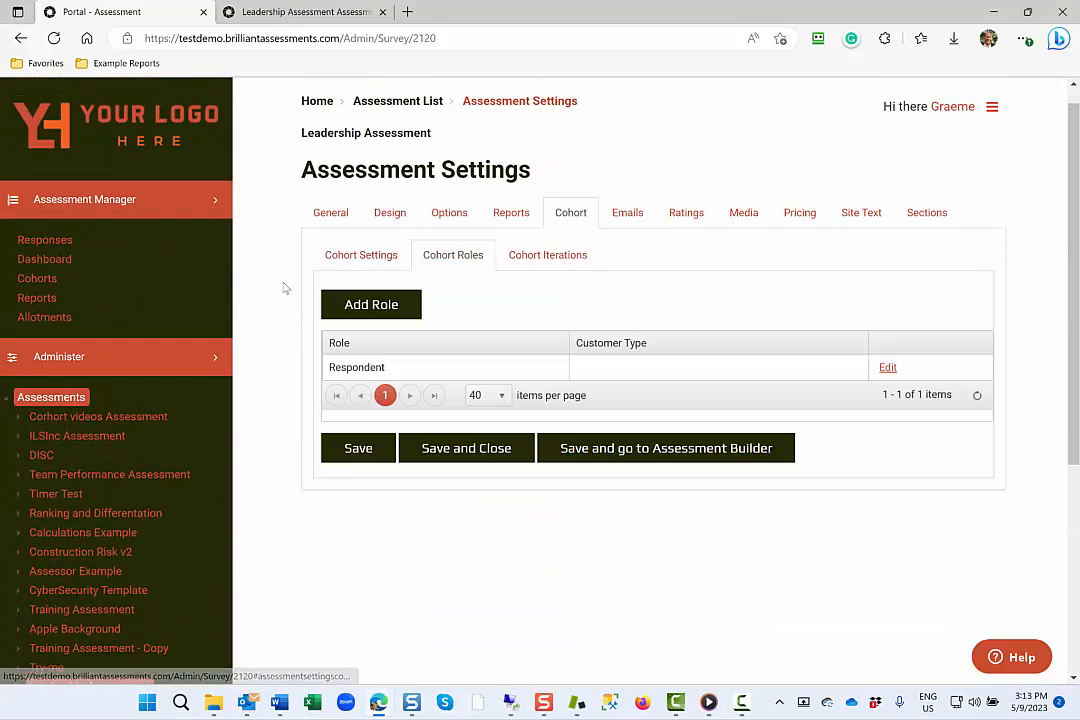
click(565, 262)
Open the assessment's Welcome email for editing, read through its text and hints, and save it.
click(630, 215)
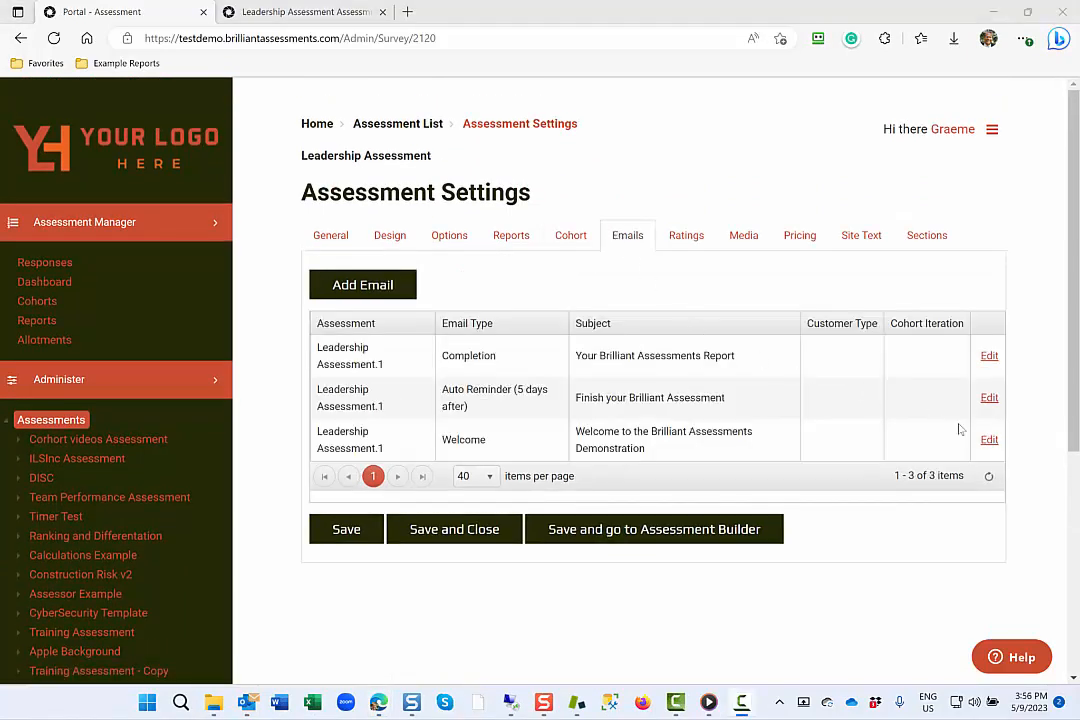
click(991, 442)
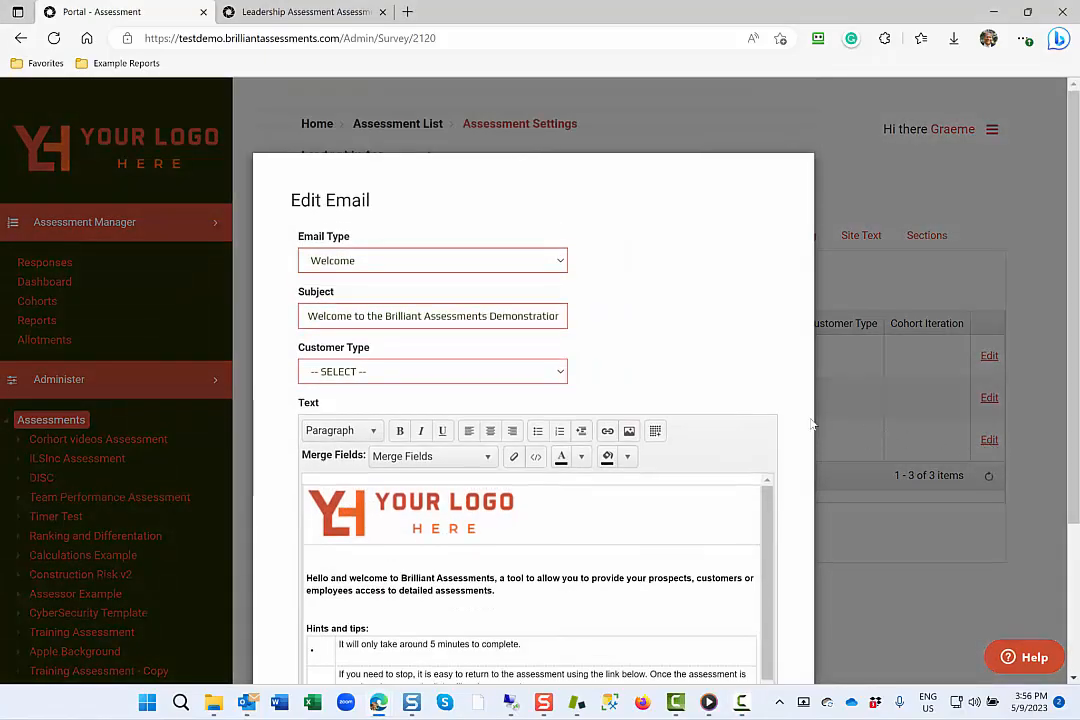
scroll(812, 425, down, 2)
scroll(812, 425, down, 1)
scroll(465, 529, down, 3)
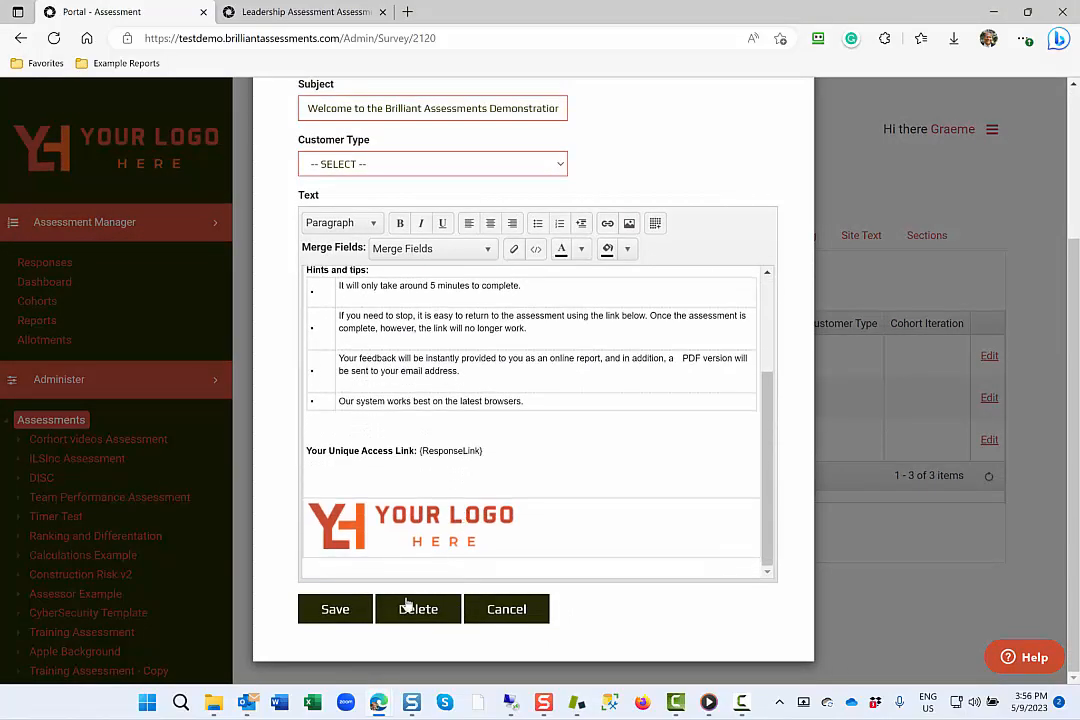
click(345, 613)
Open the Green rating for editing, review its color, rating text and image, and save it.
click(692, 247)
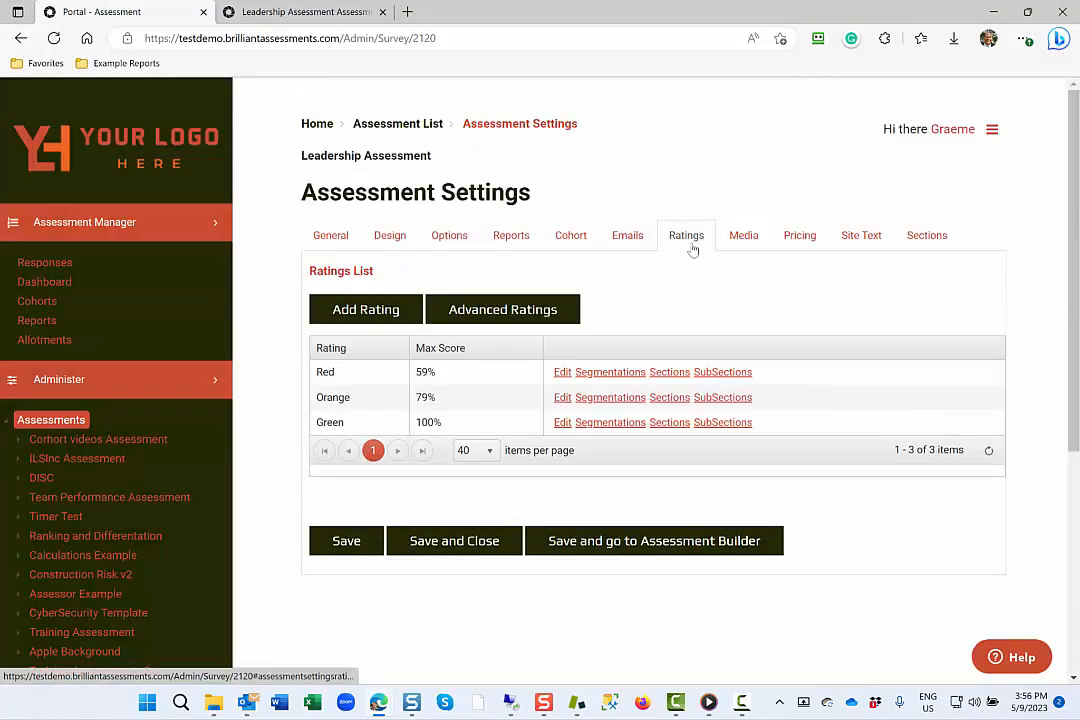
click(562, 422)
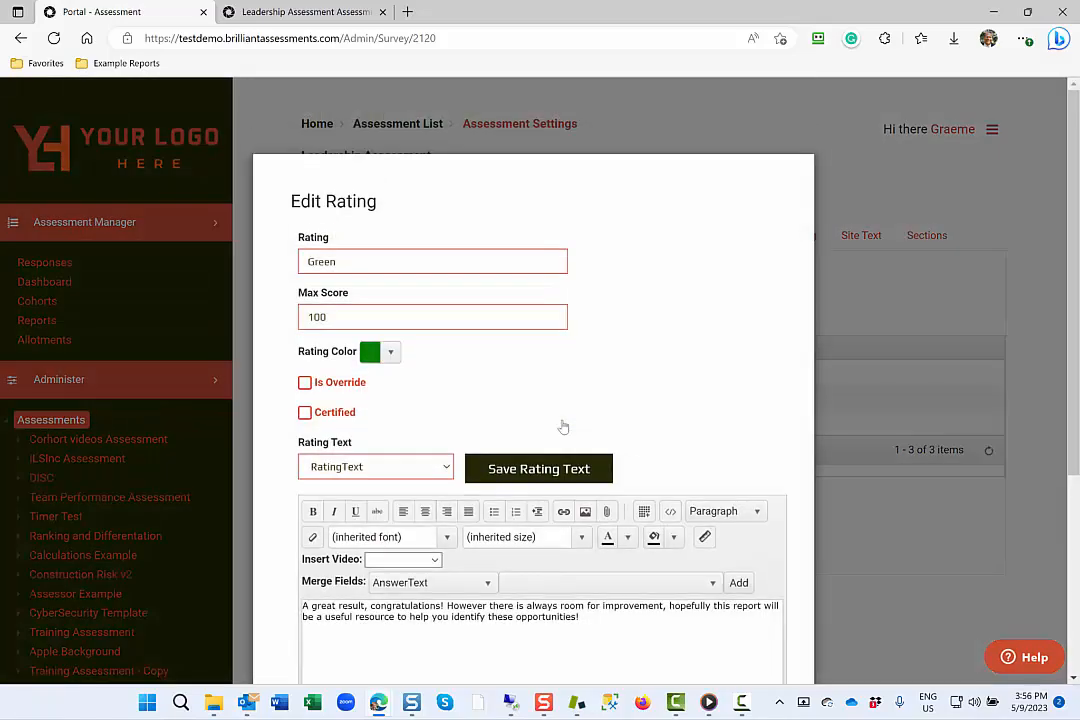
scroll(563, 427, down, 3)
scroll(562, 424, up, 1)
scroll(562, 424, down, 1)
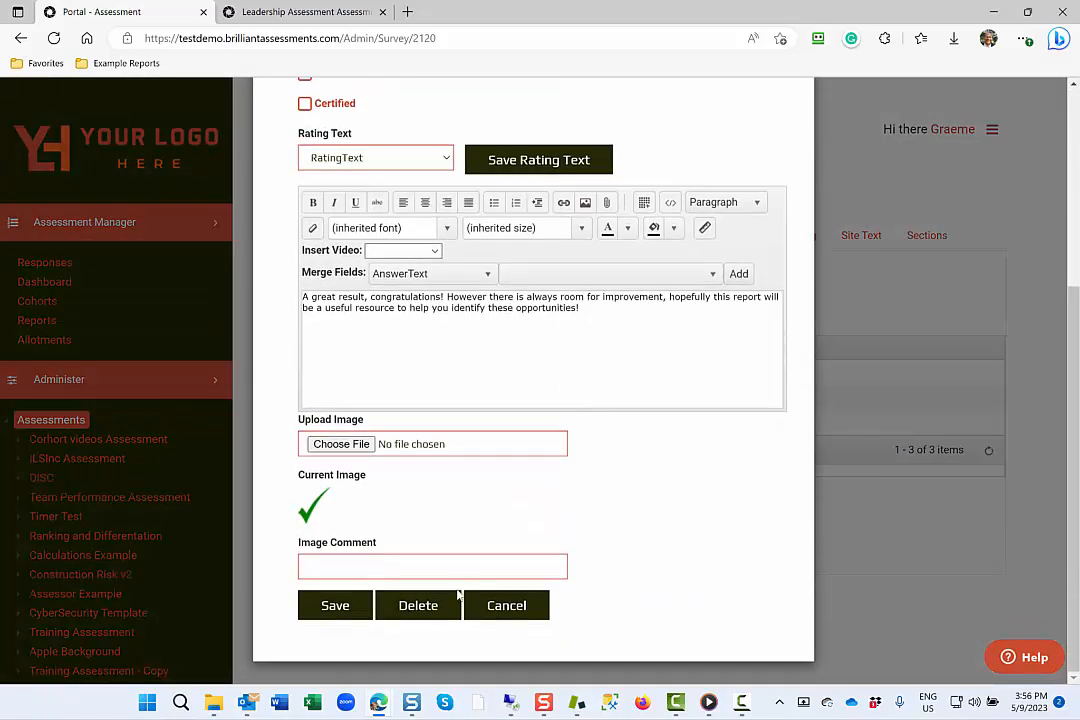
click(357, 607)
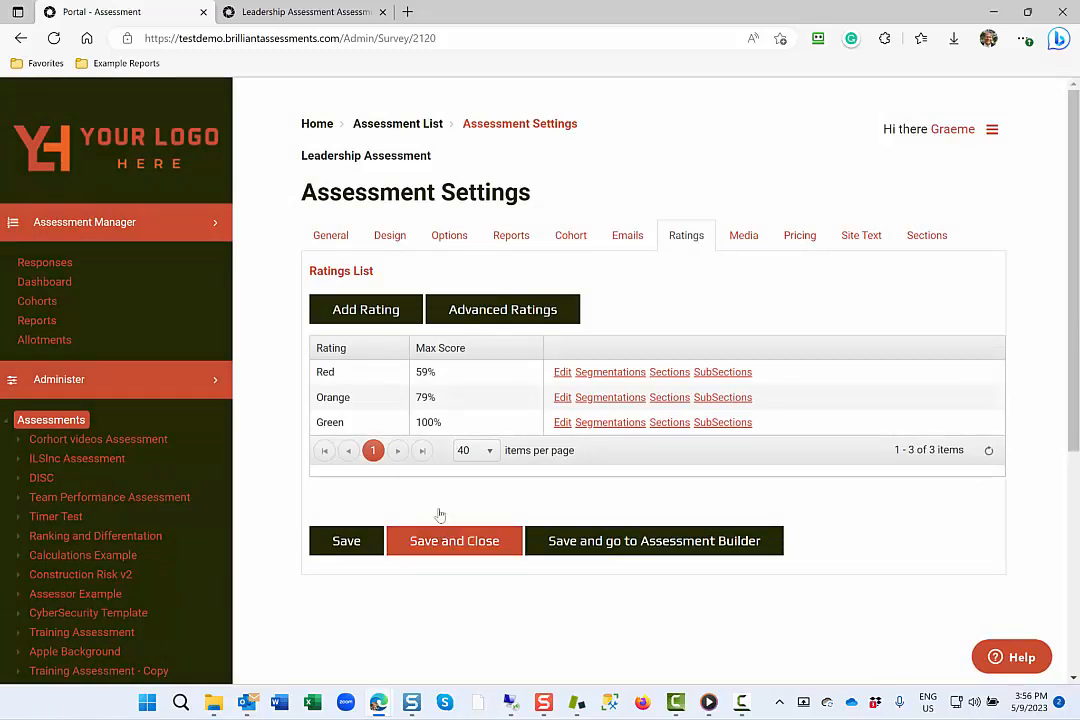
Look over the assessment's media graphics and report lists, and open the individual completion report named Report to review its options.
click(746, 237)
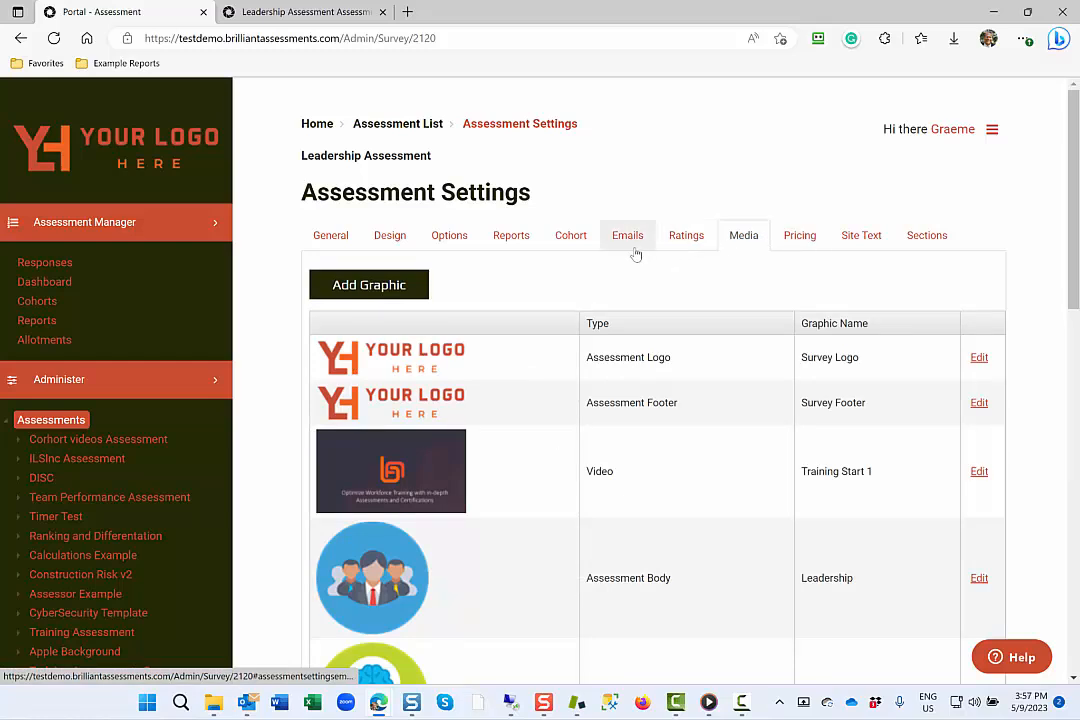
click(502, 242)
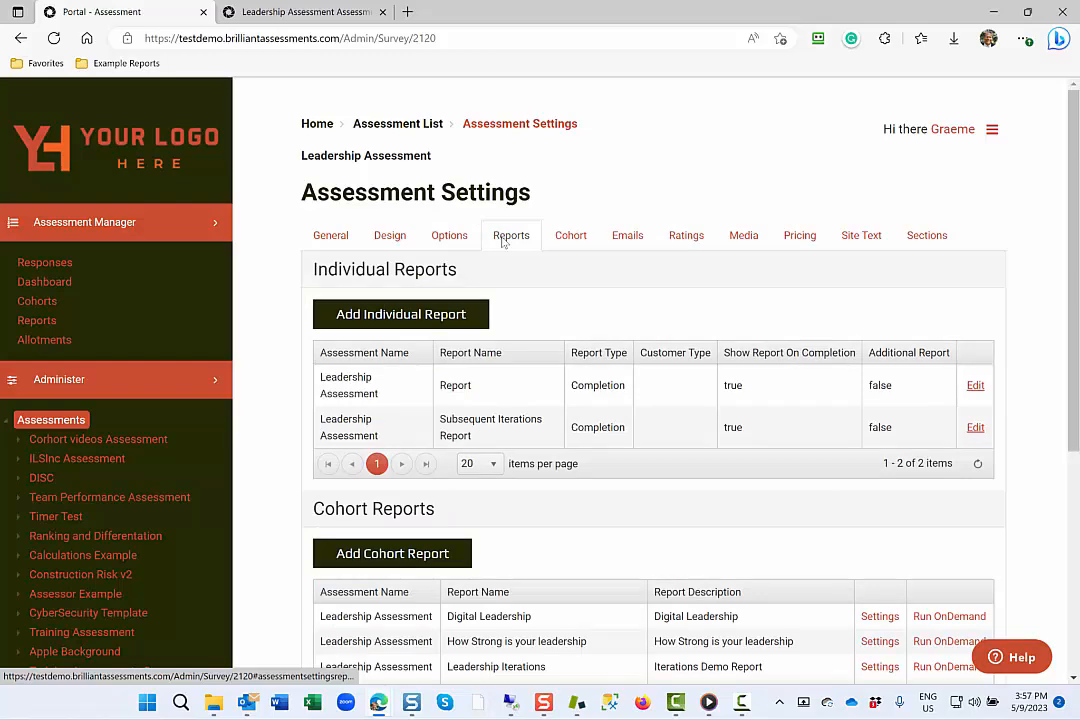
scroll(502, 242, down, 3)
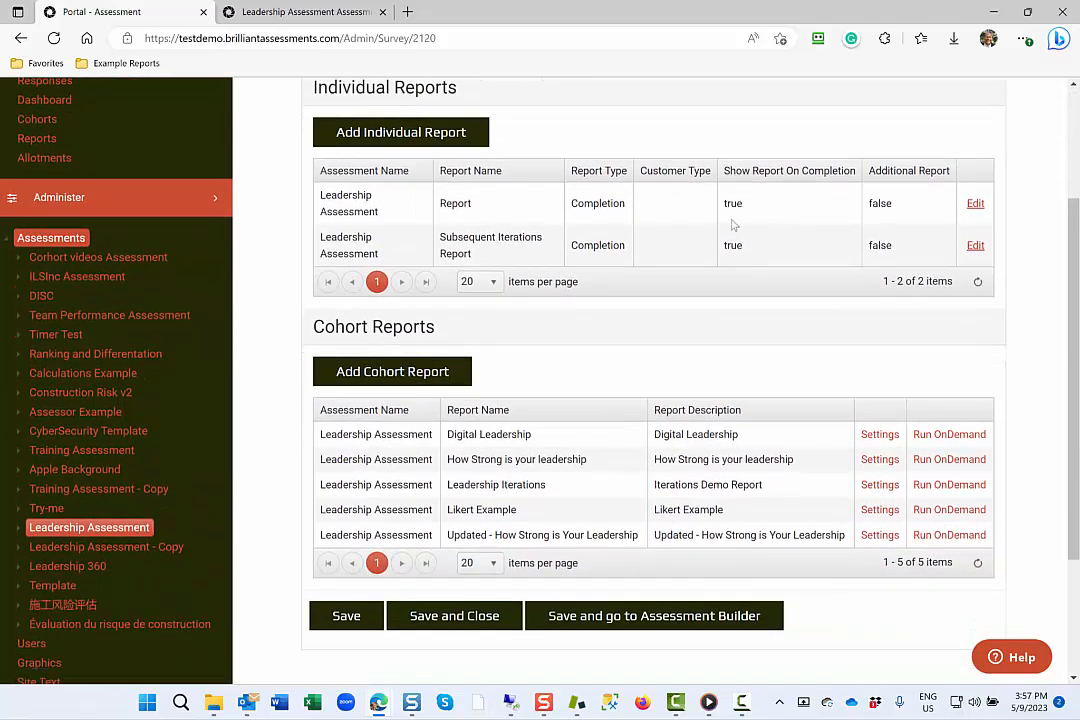
click(975, 204)
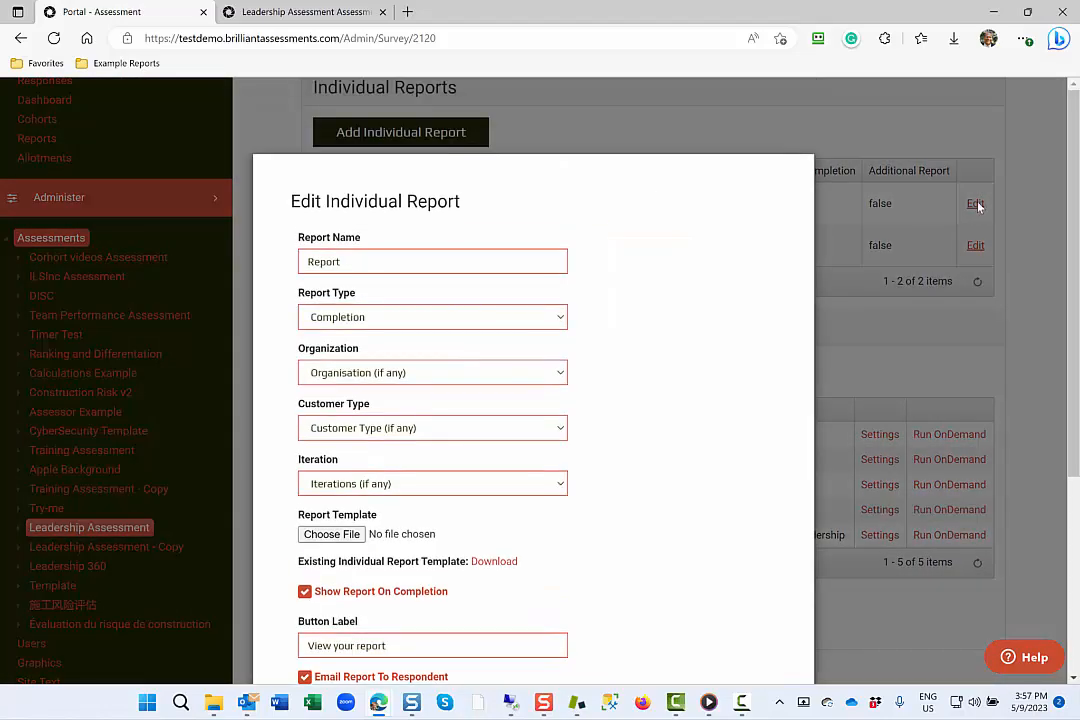
scroll(805, 243, down, 3)
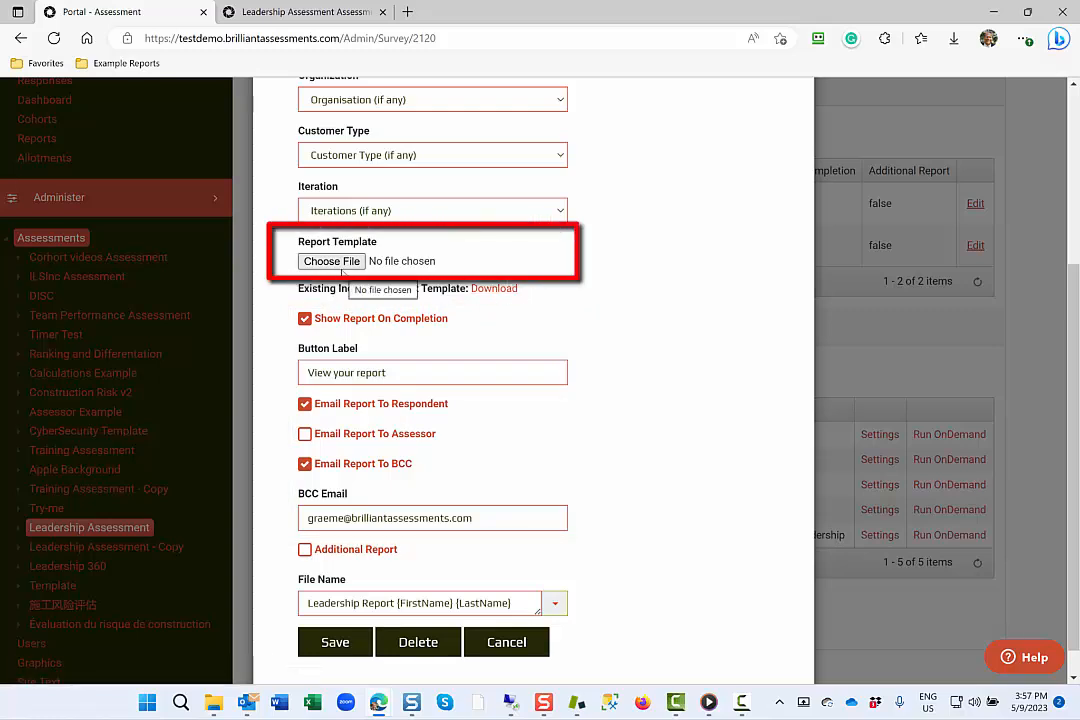
Download the existing individual report template, open it in Word, and display the Brilliant Assessments merge manager.
click(495, 289)
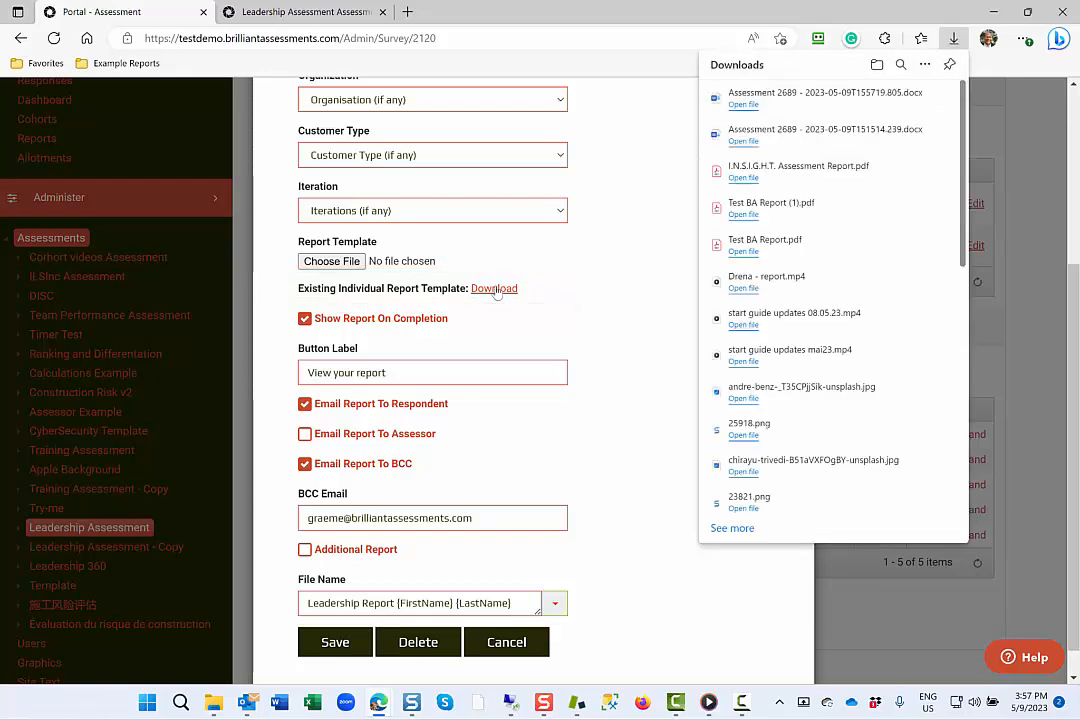
click(760, 106)
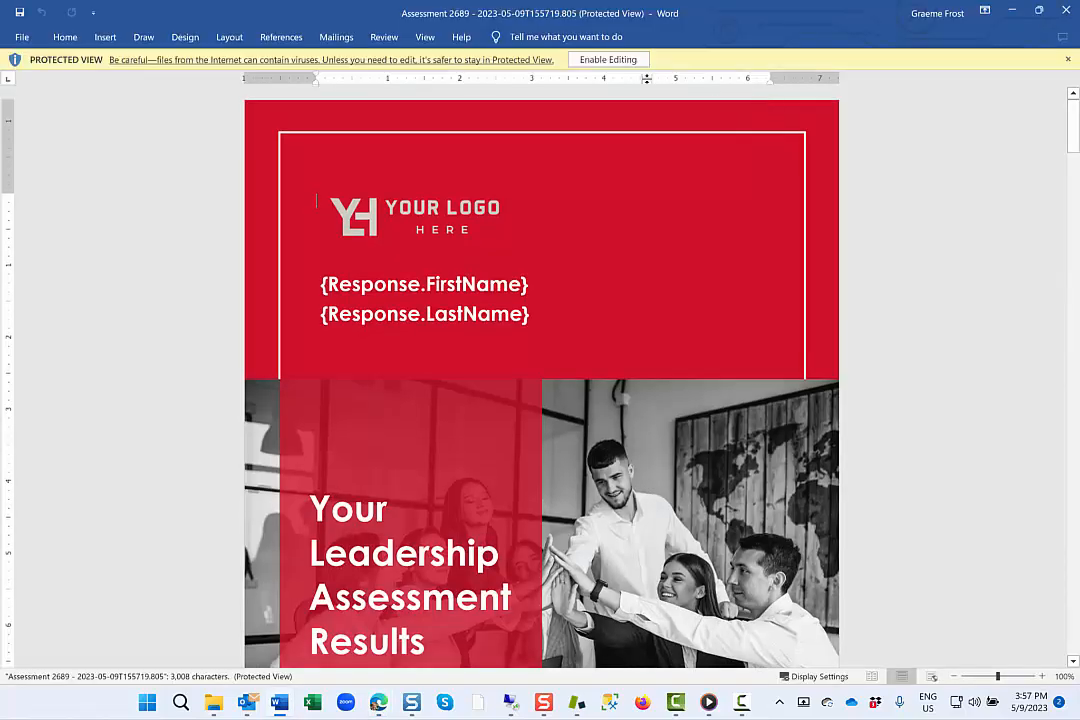
click(621, 62)
click(995, 85)
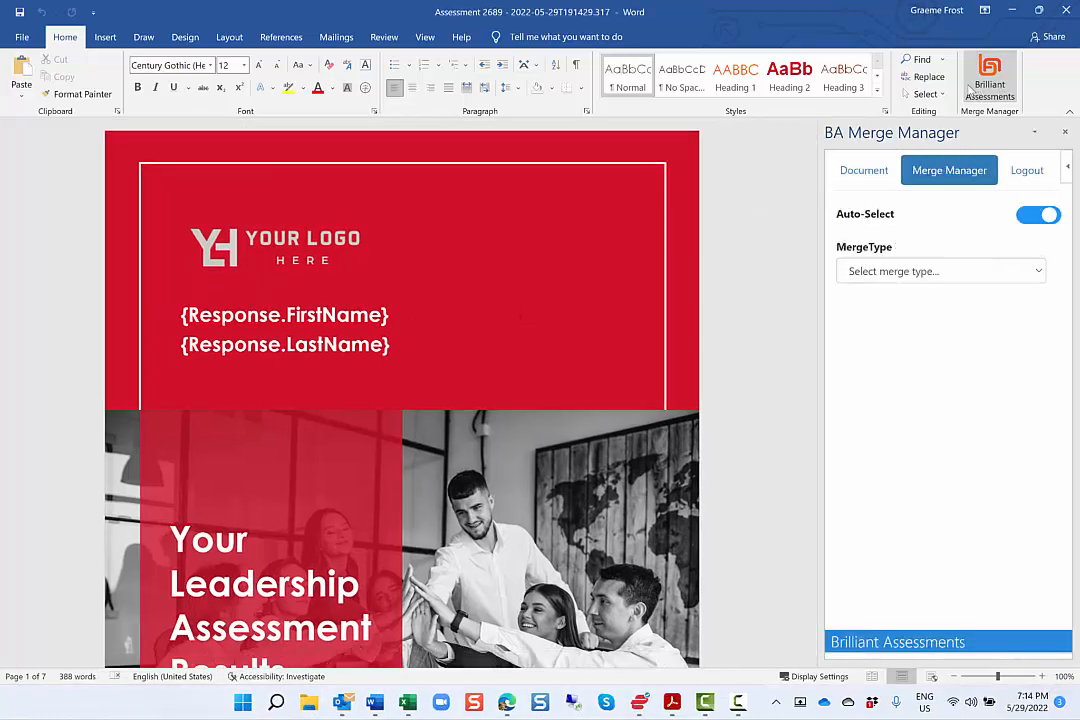
Review the template's cover and Assessment Overview, and inspect the gauge, average points score and rating text merge fields under Overall Score.
scroll(709, 240, down, 4)
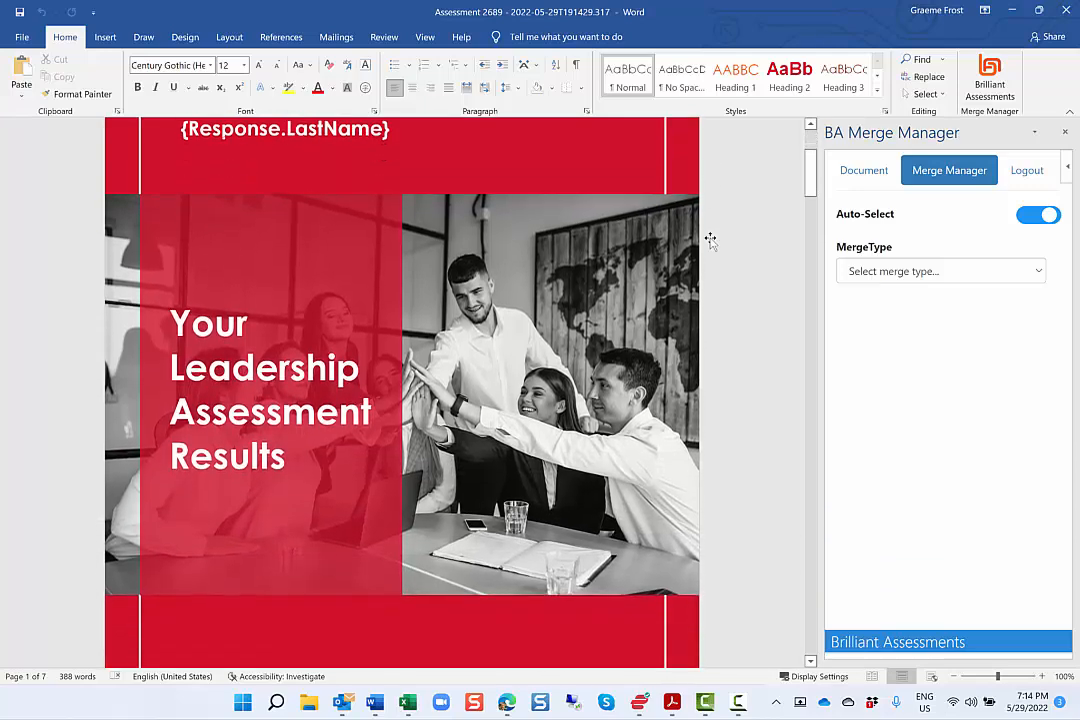
scroll(709, 240, down, 10)
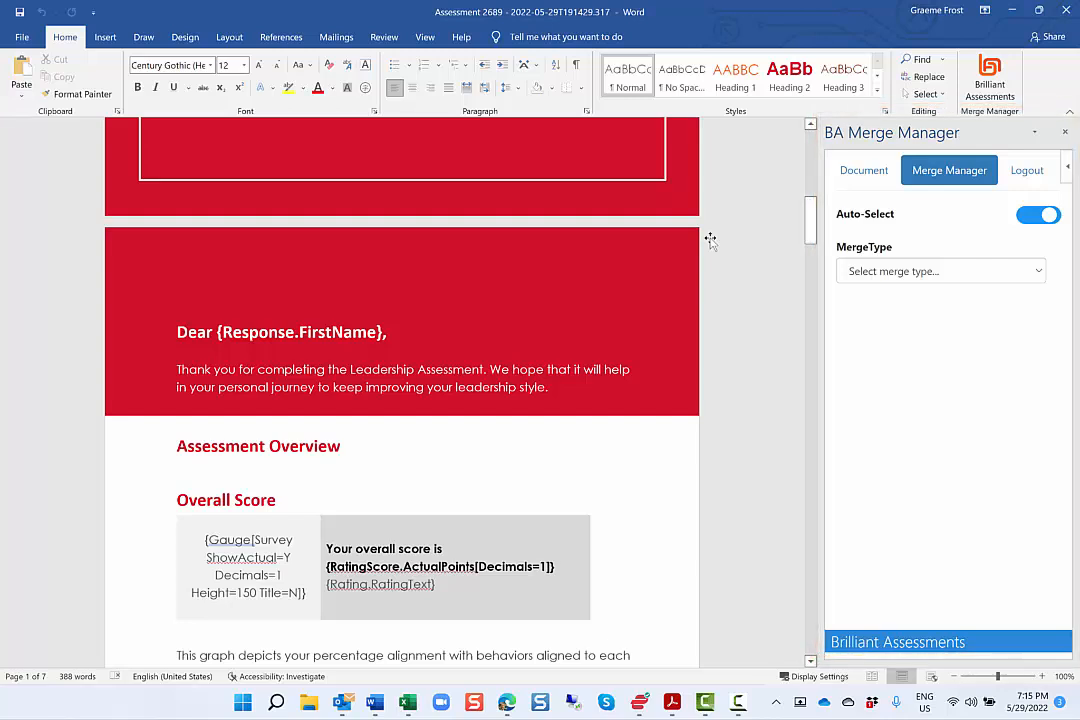
scroll(710, 240, down, 4)
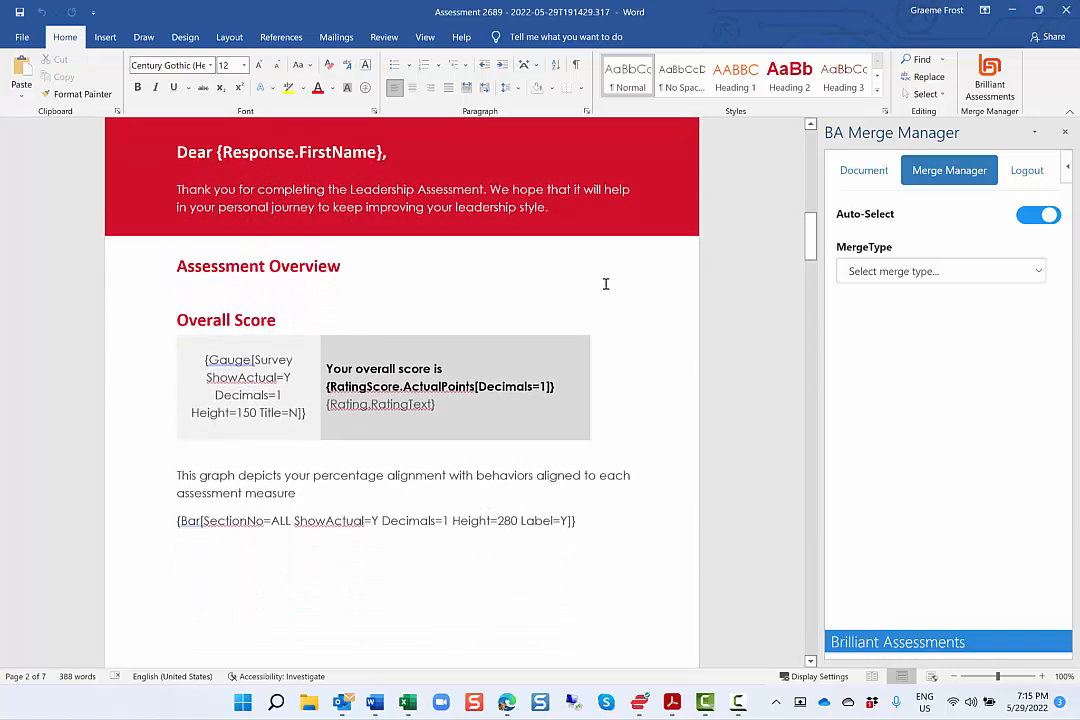
click(261, 395)
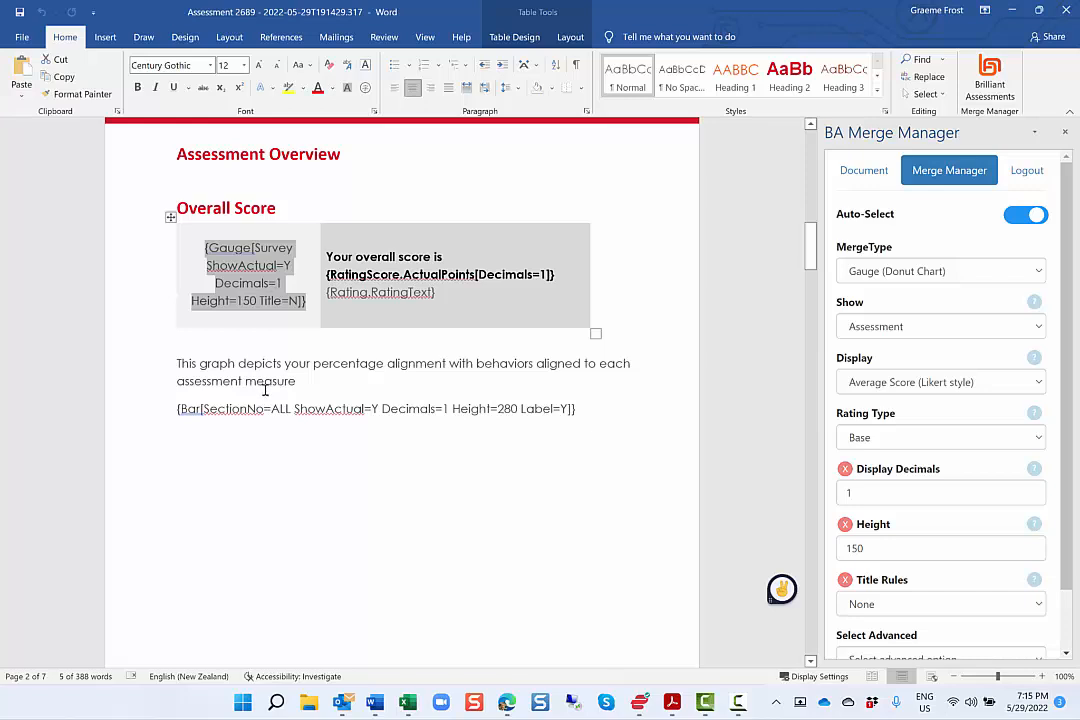
click(400, 275)
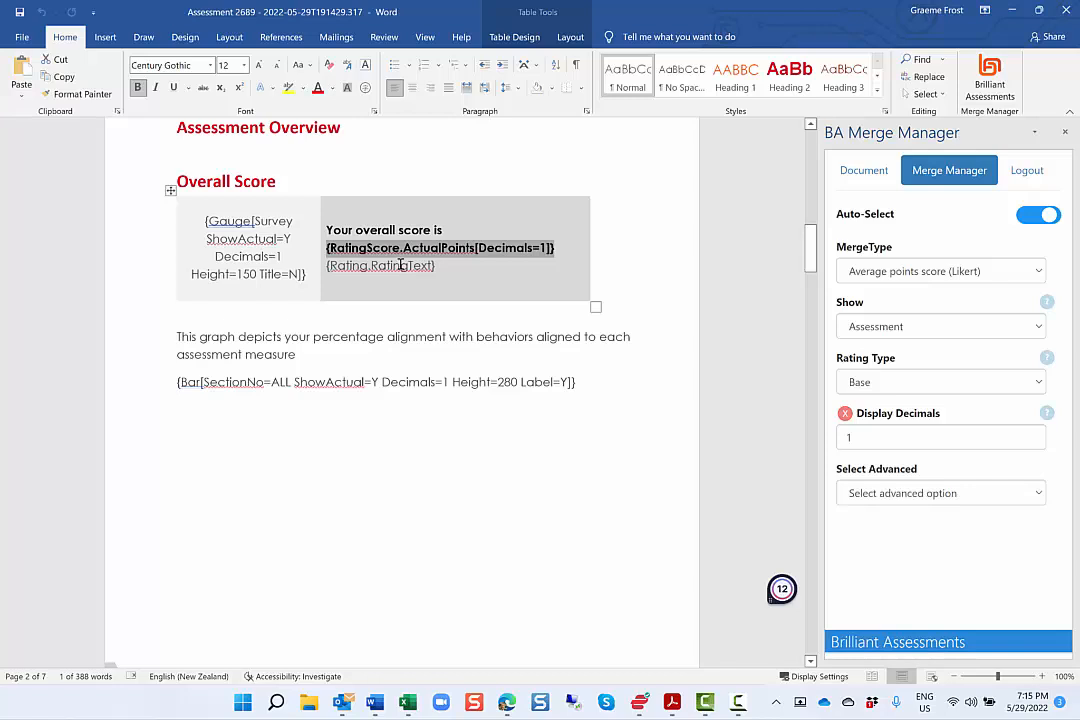
click(400, 265)
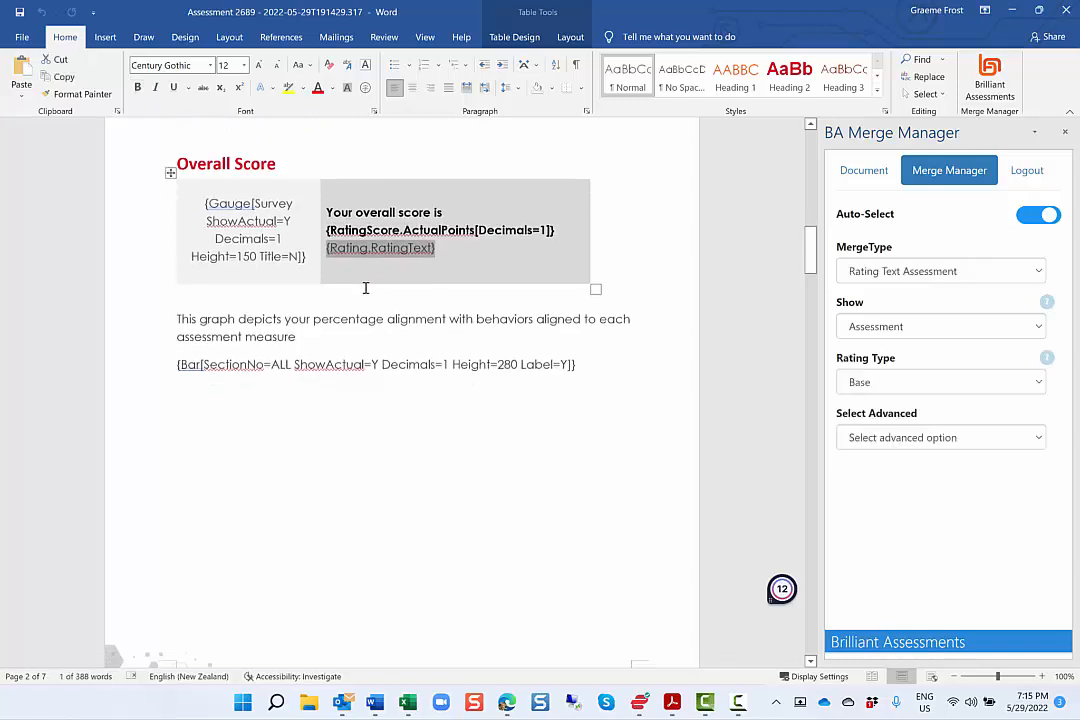
Delete the all-sections bar chart merge field below the graph description in the Assessment Overview.
click(183, 366)
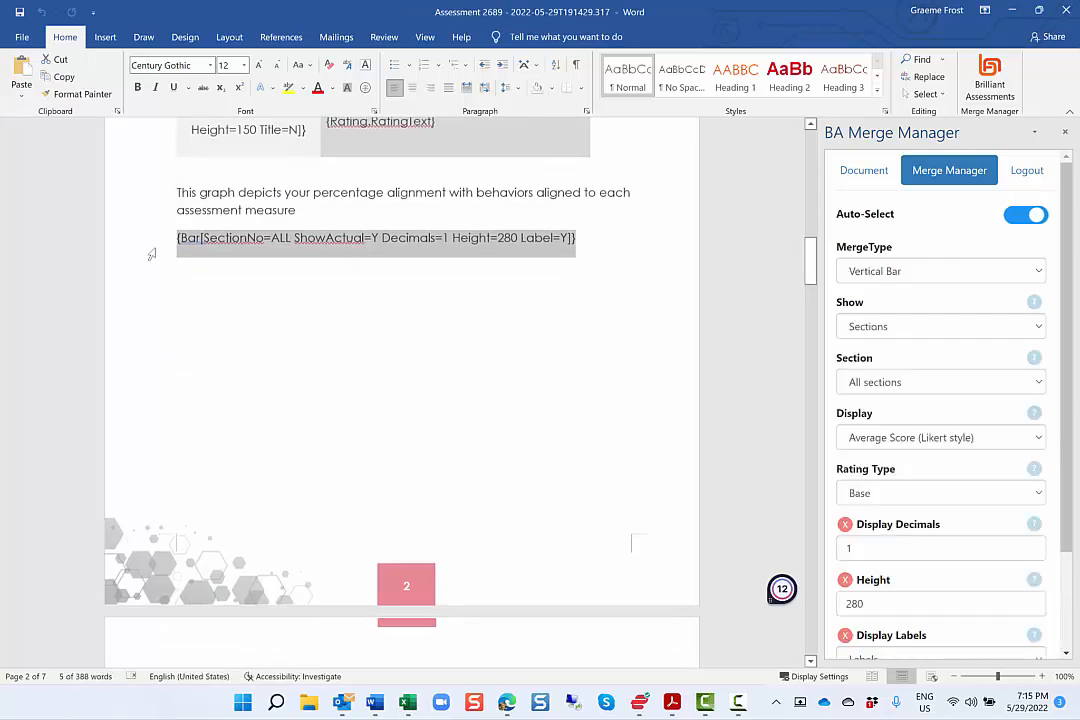
click(151, 254)
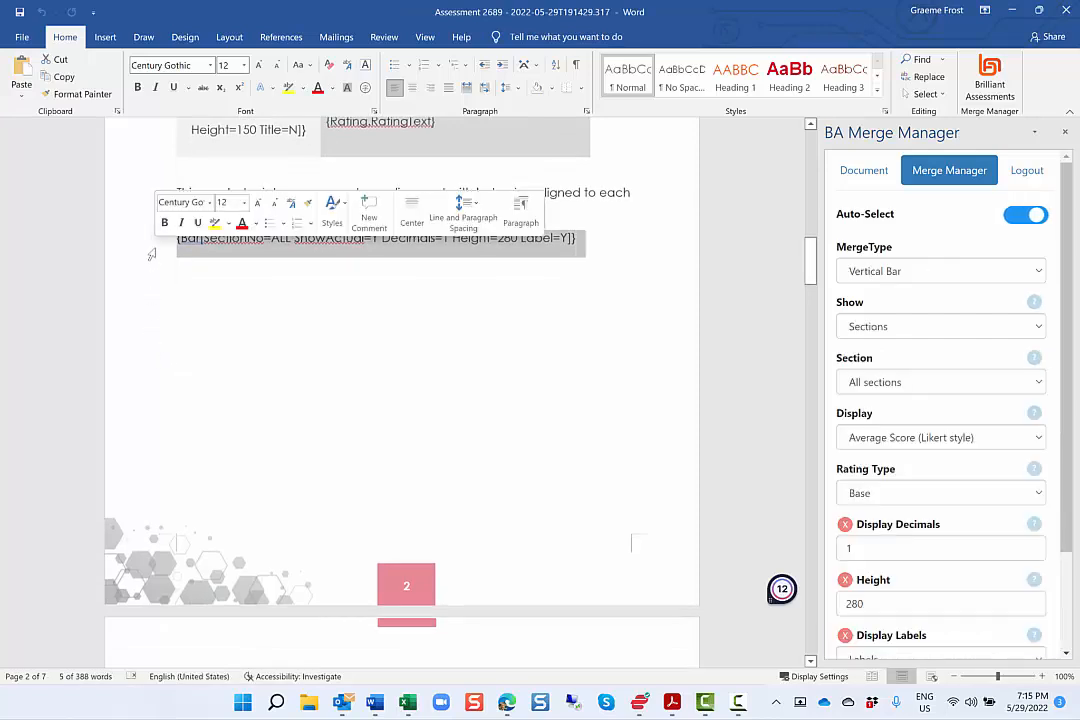
key(Delete)
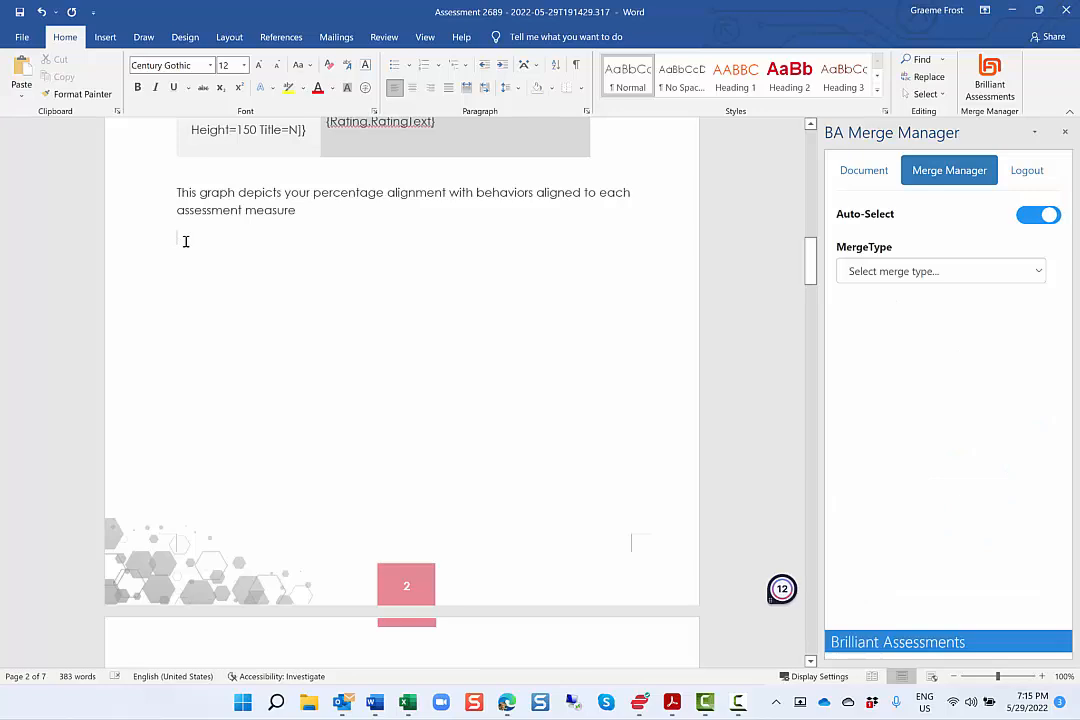
Insert a Vertical Bar chart merge field below the graph description in the Assessment Overview.
click(905, 281)
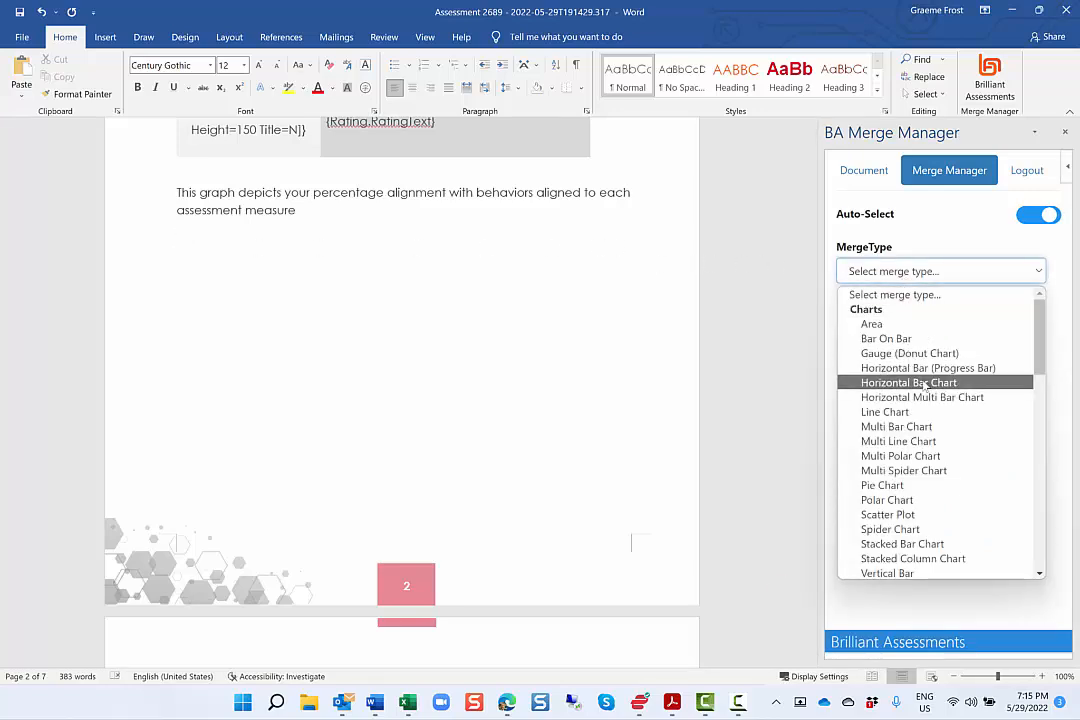
scroll(890, 385, down, 3)
scroll(925, 390, down, 1)
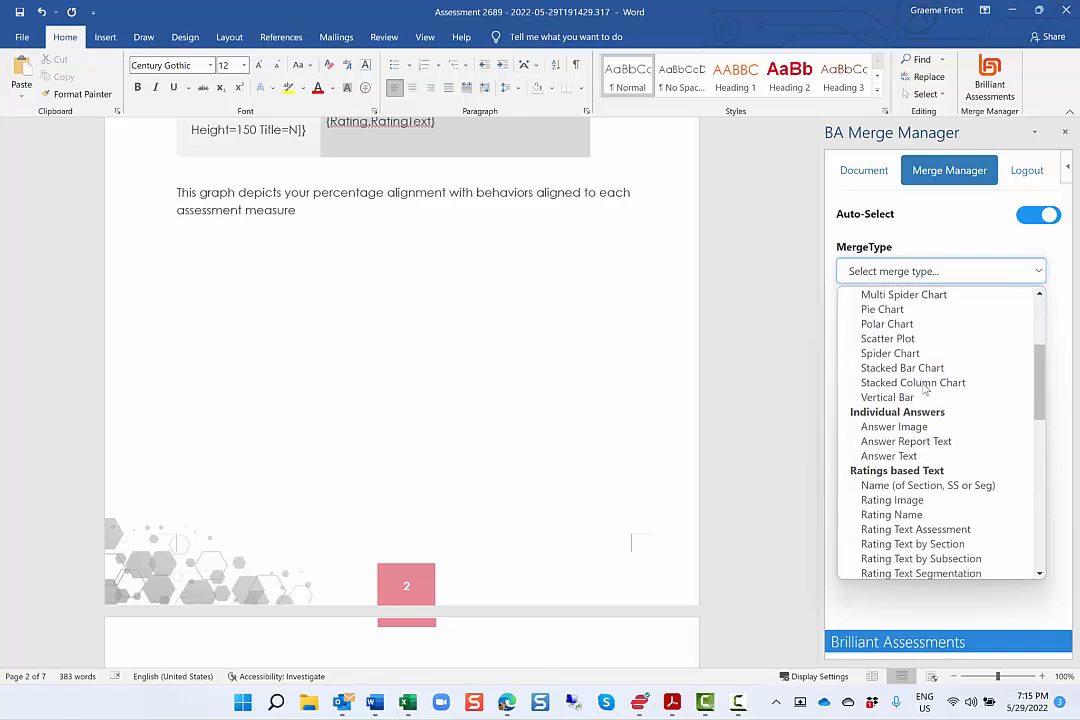
scroll(925, 390, down, 2)
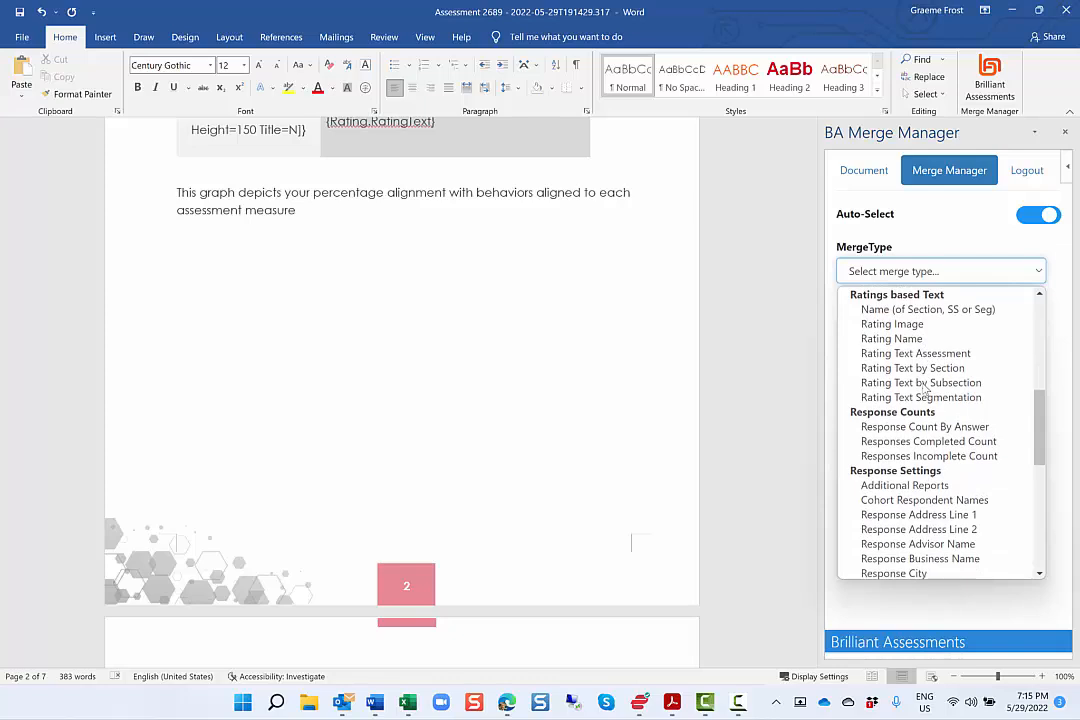
scroll(926, 390, down, 5)
scroll(926, 390, down, 1)
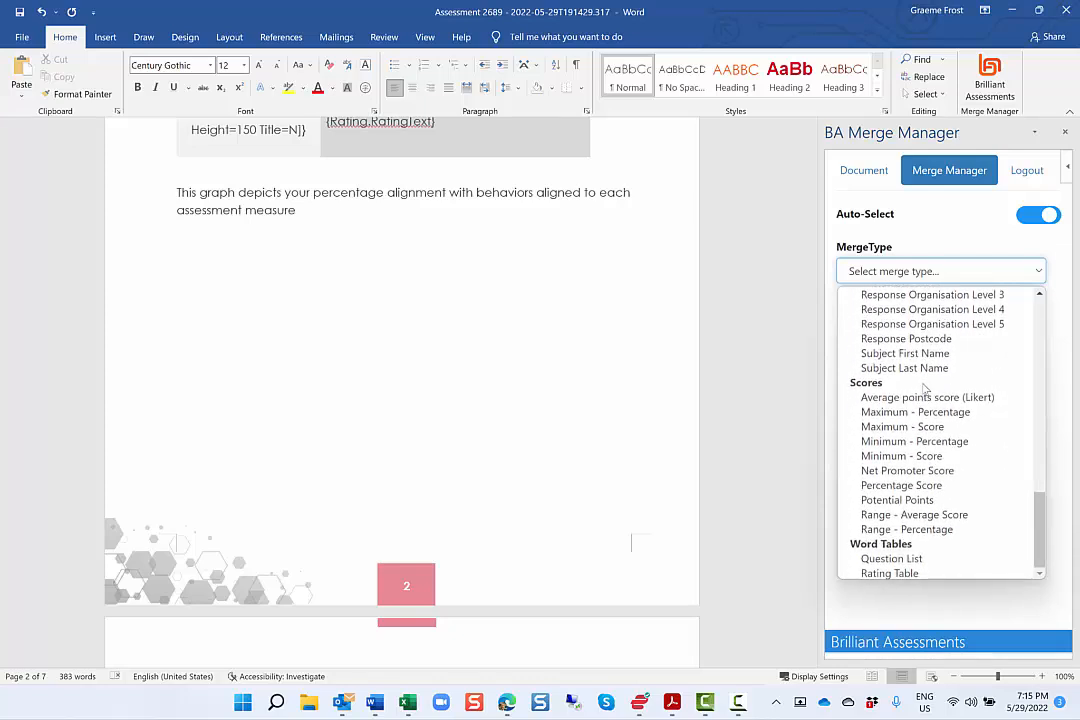
scroll(926, 390, up, 15)
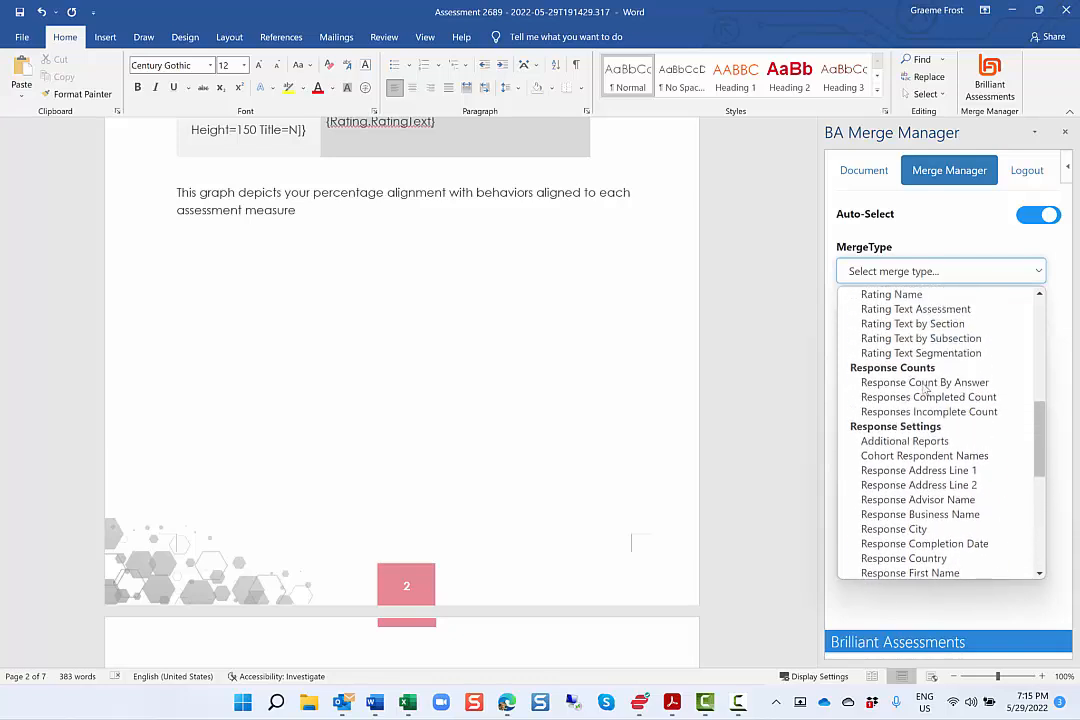
click(888, 571)
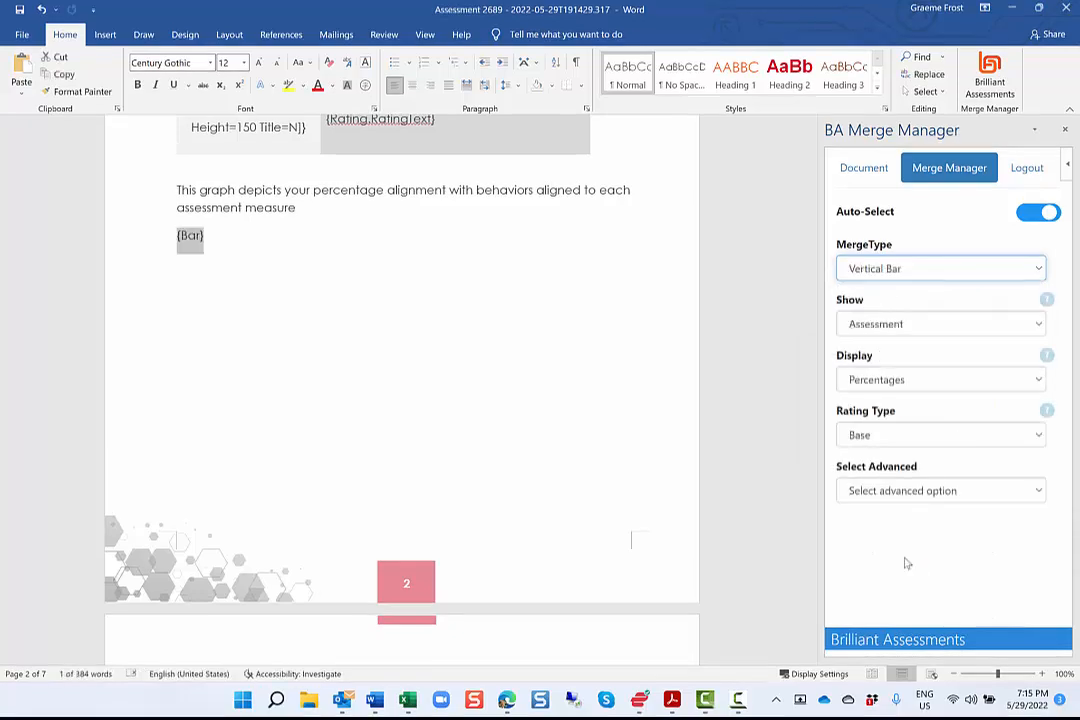
Configure the bar chart field to show all sections and display the Average Score (Likert style).
click(957, 331)
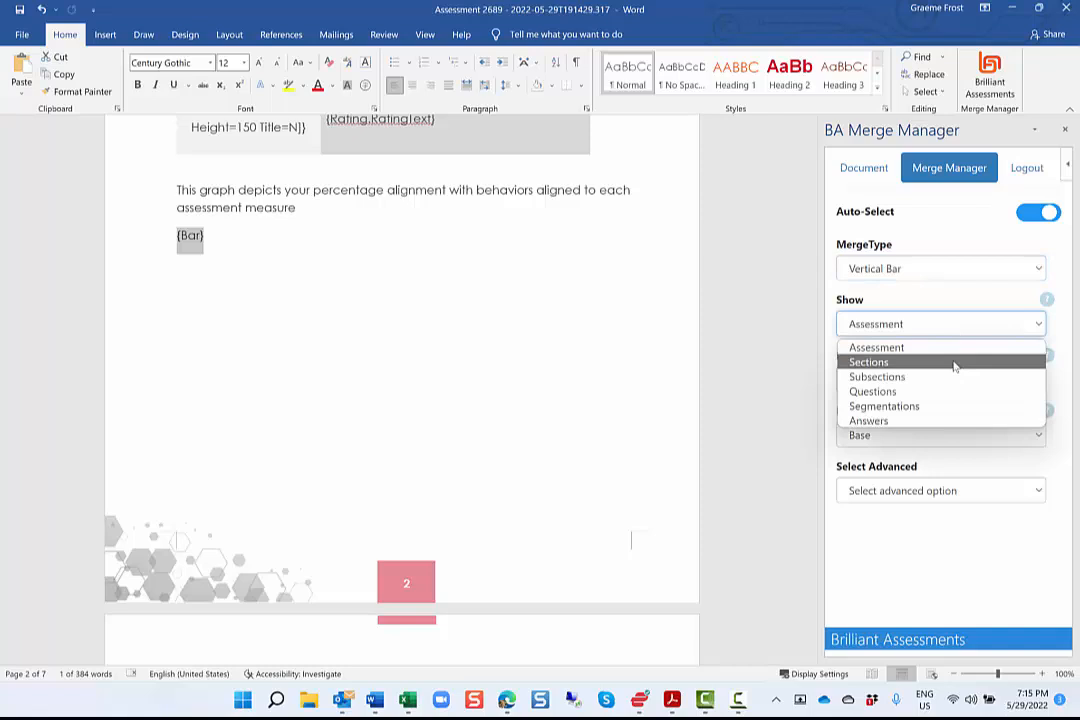
click(955, 365)
click(962, 385)
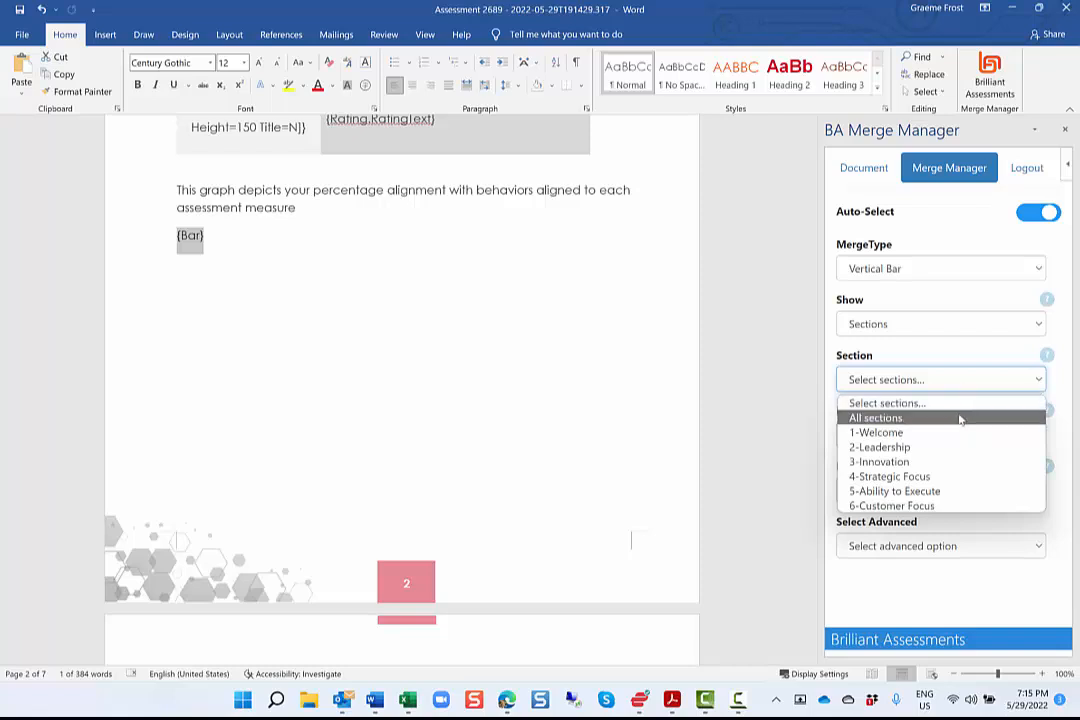
click(960, 418)
click(967, 435)
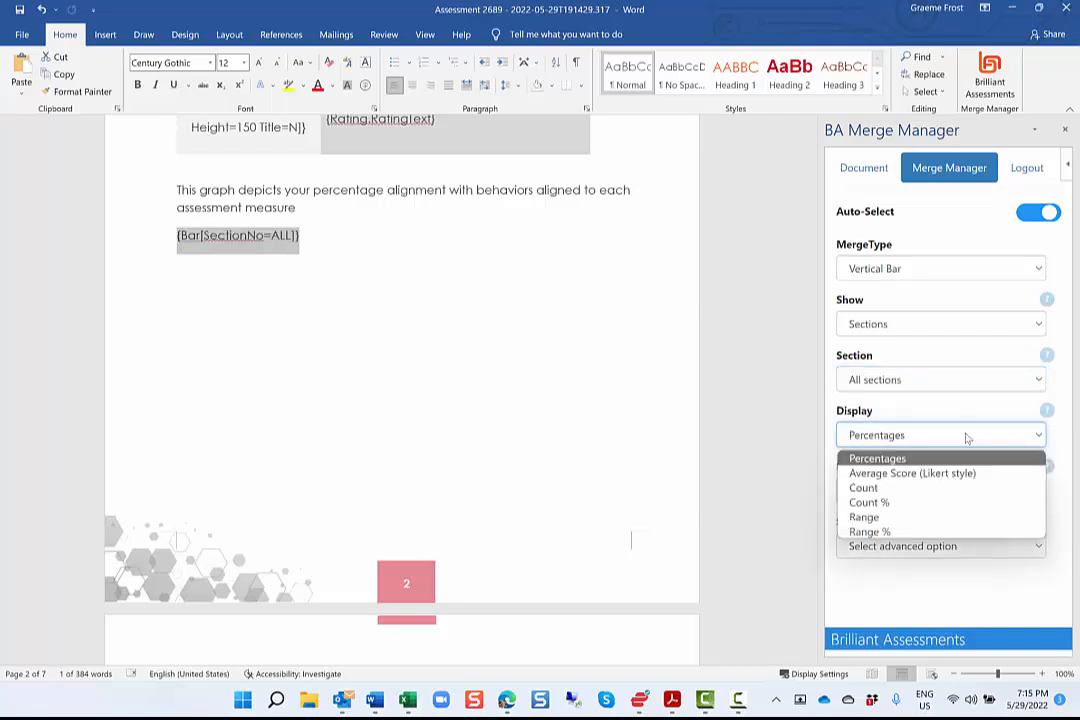
click(969, 474)
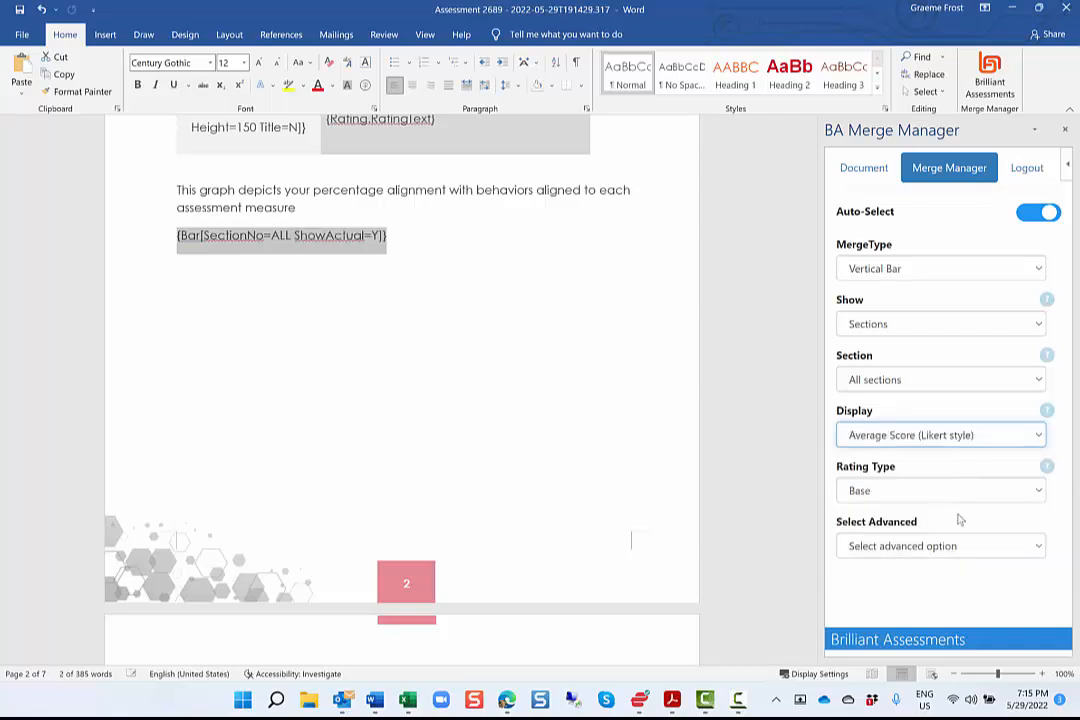
Add the height option to the bar chart merge field and set it to 280.
click(992, 551)
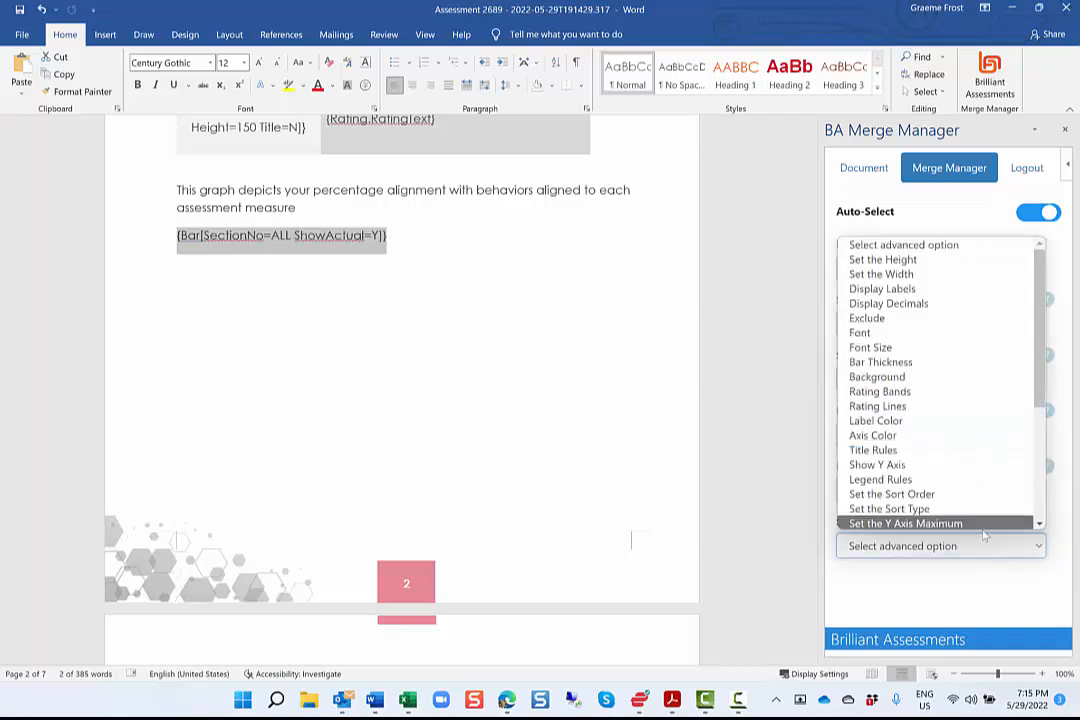
click(991, 272)
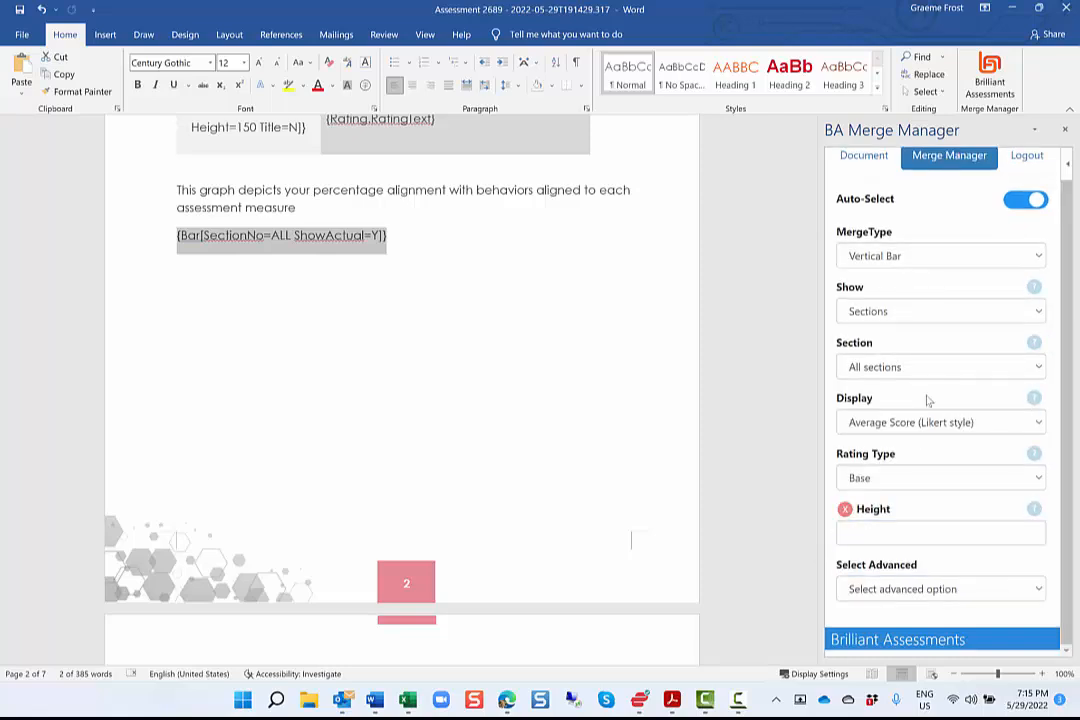
click(888, 537)
text(280)
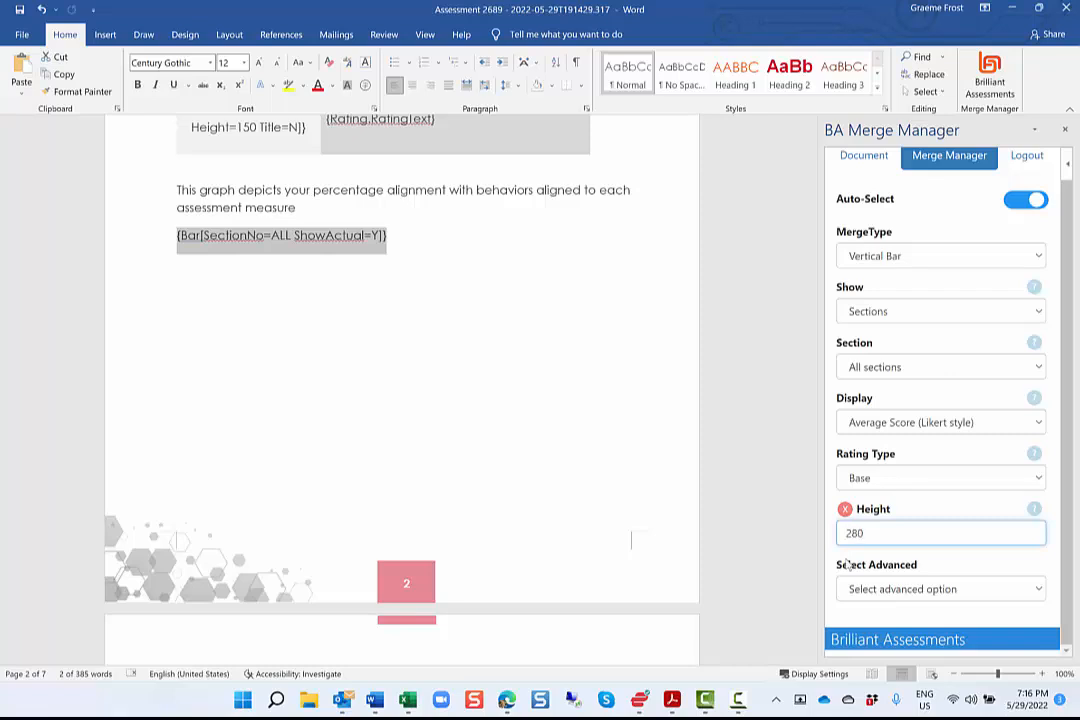
click(964, 511)
click(223, 373)
Inspect the How You Compare horizontal multi bar chart field and the choices for its Benchmark 1 and Benchmark 2.
scroll(223, 375, down, 10)
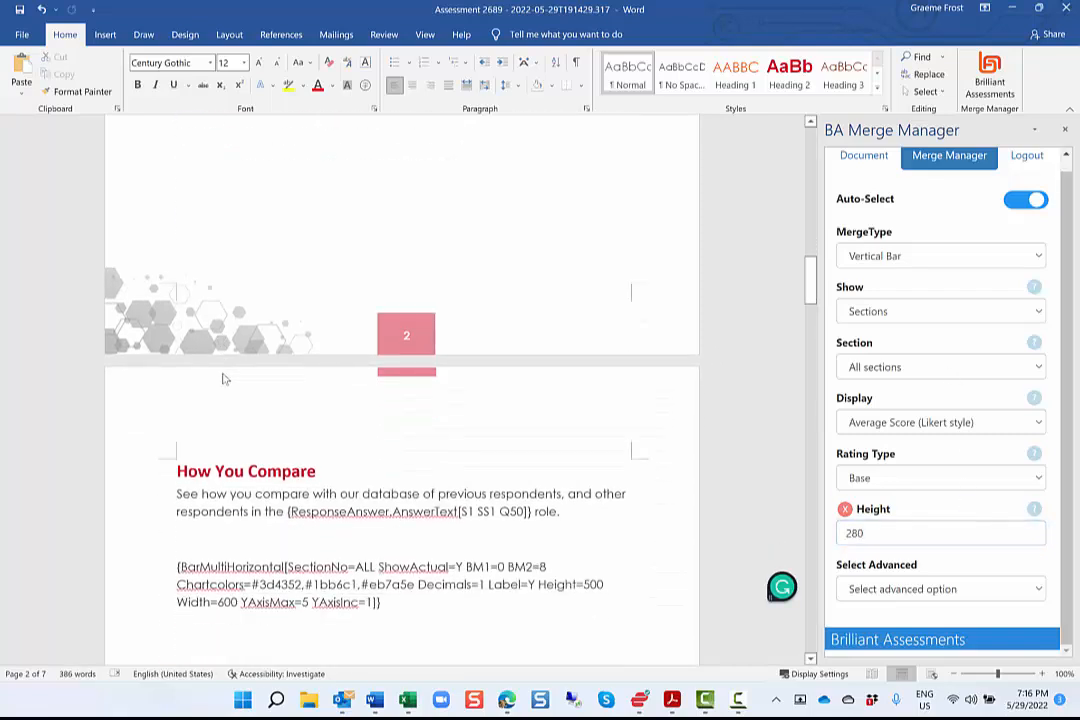
click(335, 472)
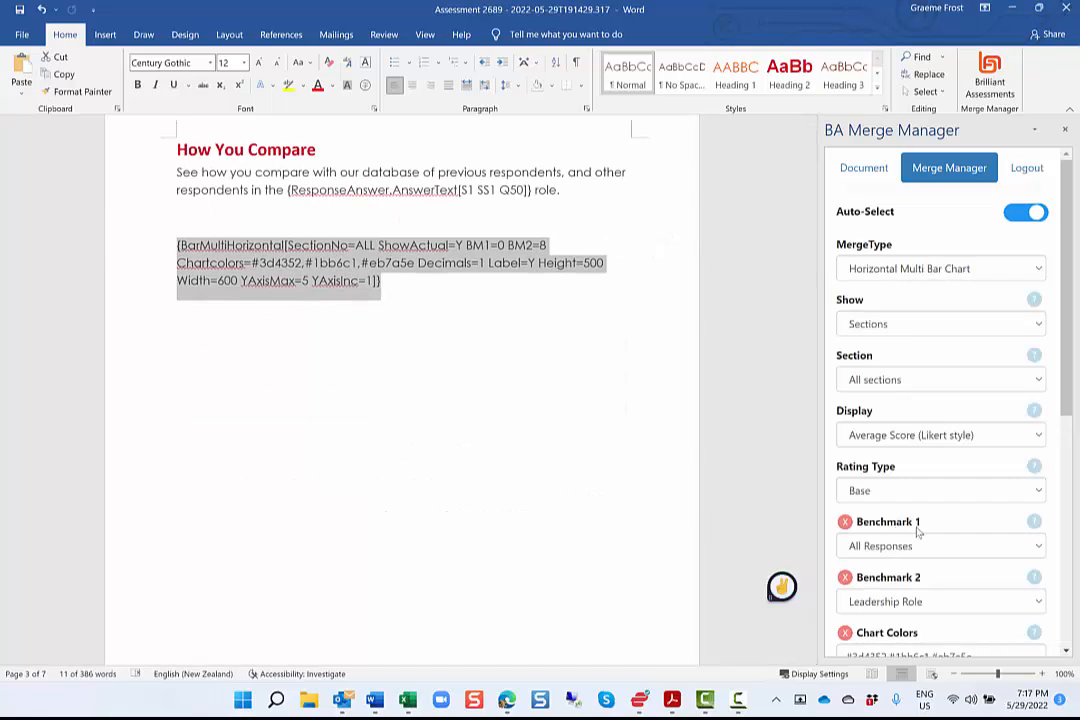
click(970, 546)
click(970, 546)
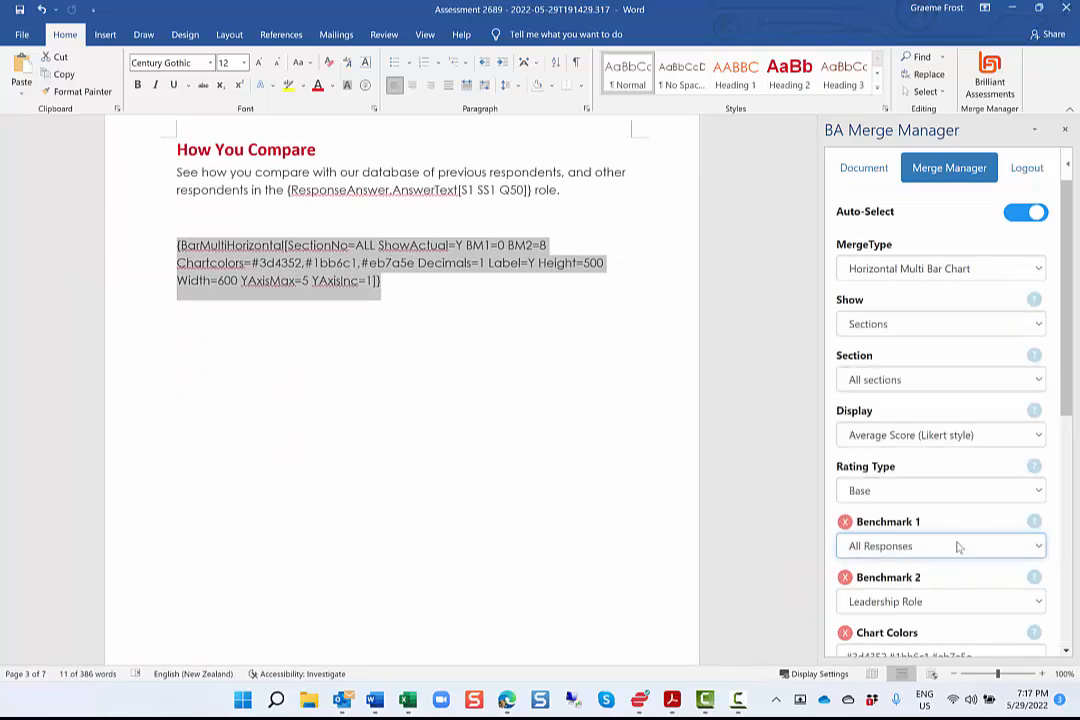
click(983, 602)
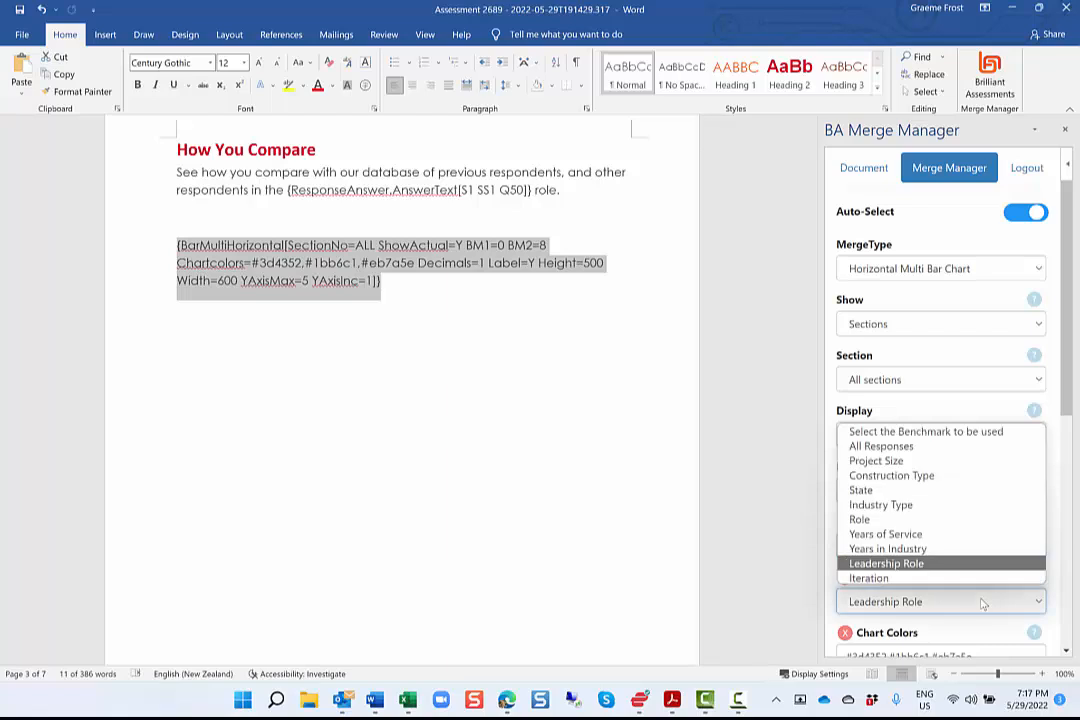
click(983, 602)
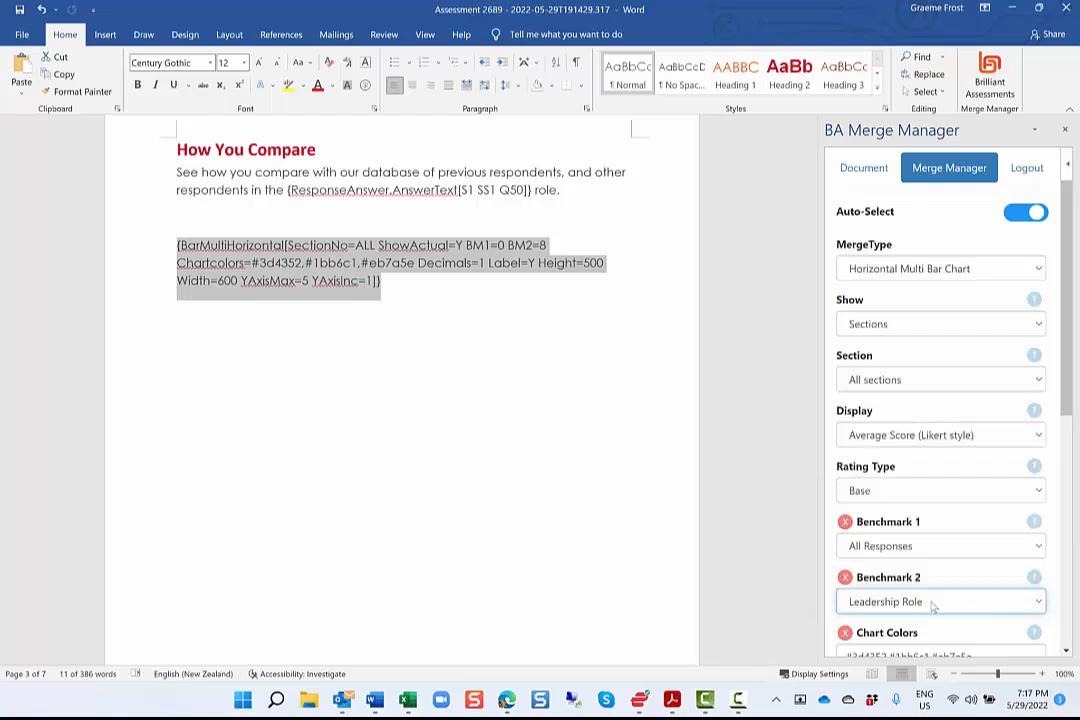
click(343, 410)
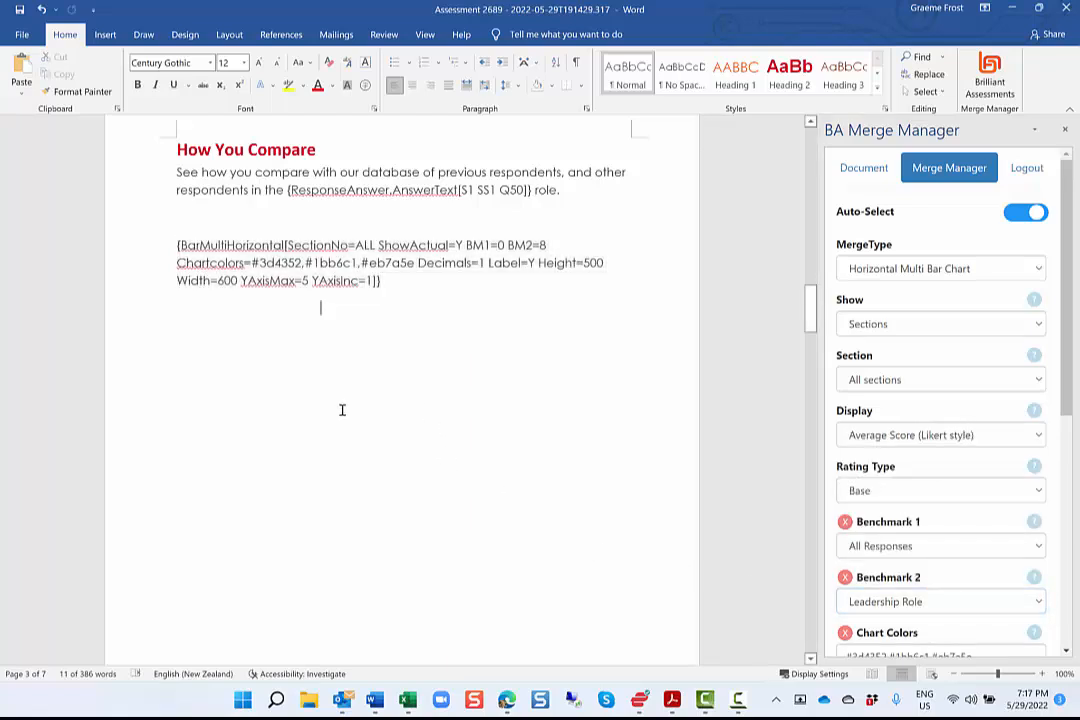
Inspect the subsection rating text merge fields under Assessment Detail for Leadership, Innovation and the sections after them.
scroll(343, 410, down, 5)
scroll(343, 410, down, 10)
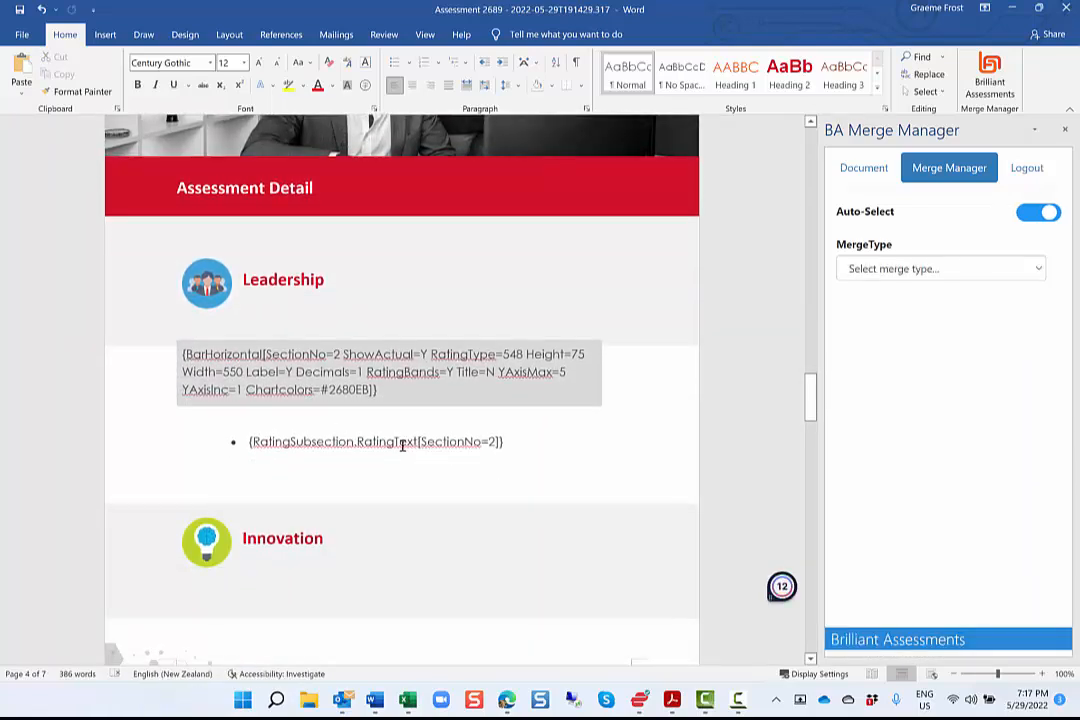
double_click(402, 441)
scroll(402, 441, down, 2)
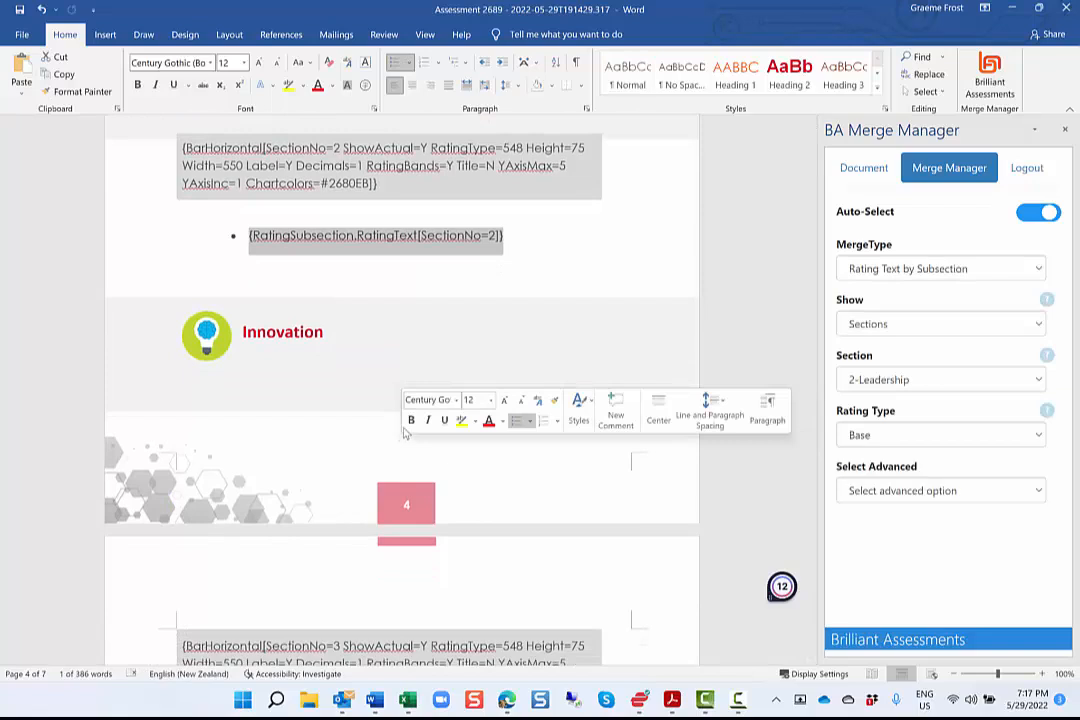
scroll(370, 521, down, 2)
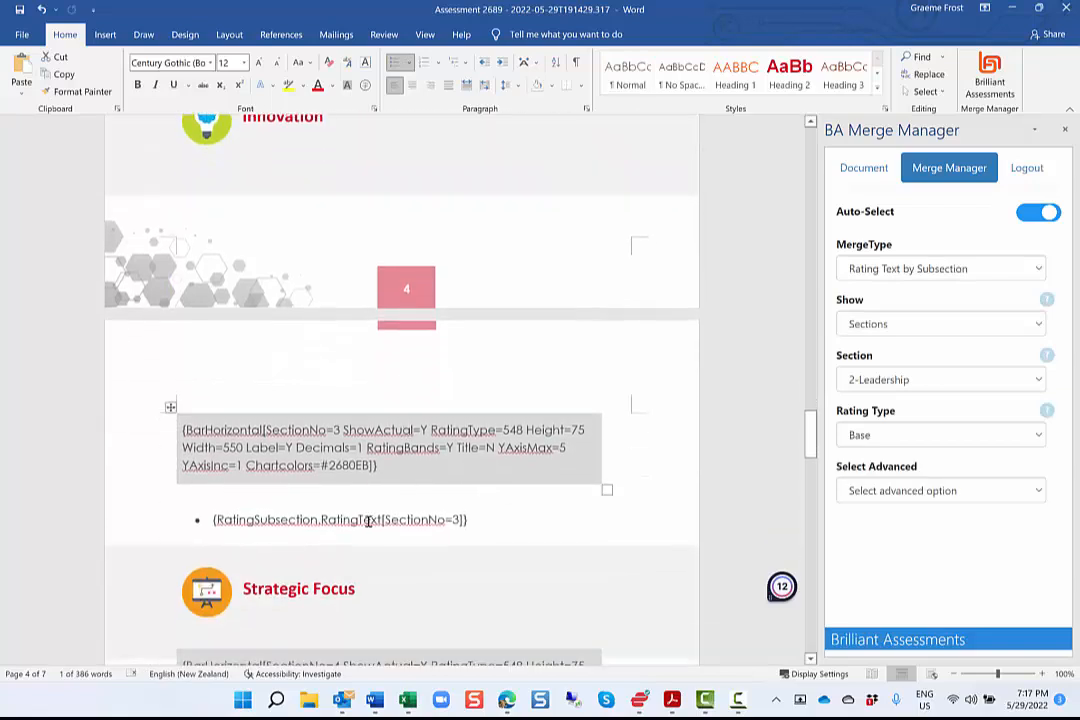
double_click(369, 521)
scroll(369, 521, down, 3)
double_click(349, 474)
scroll(349, 478, down, 2)
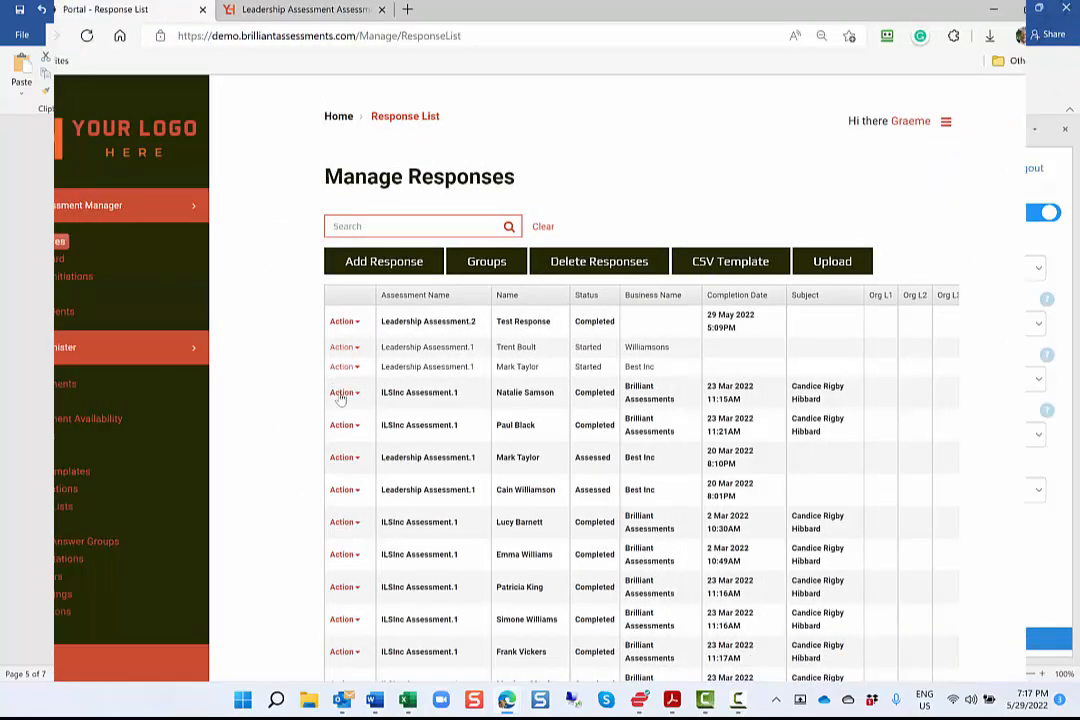
Switch to the Brilliant Assessments portal and open the PDF report for the Leadership Assessment.1 response completed 20 Mar 2022 at 8:10PM.
click(356, 466)
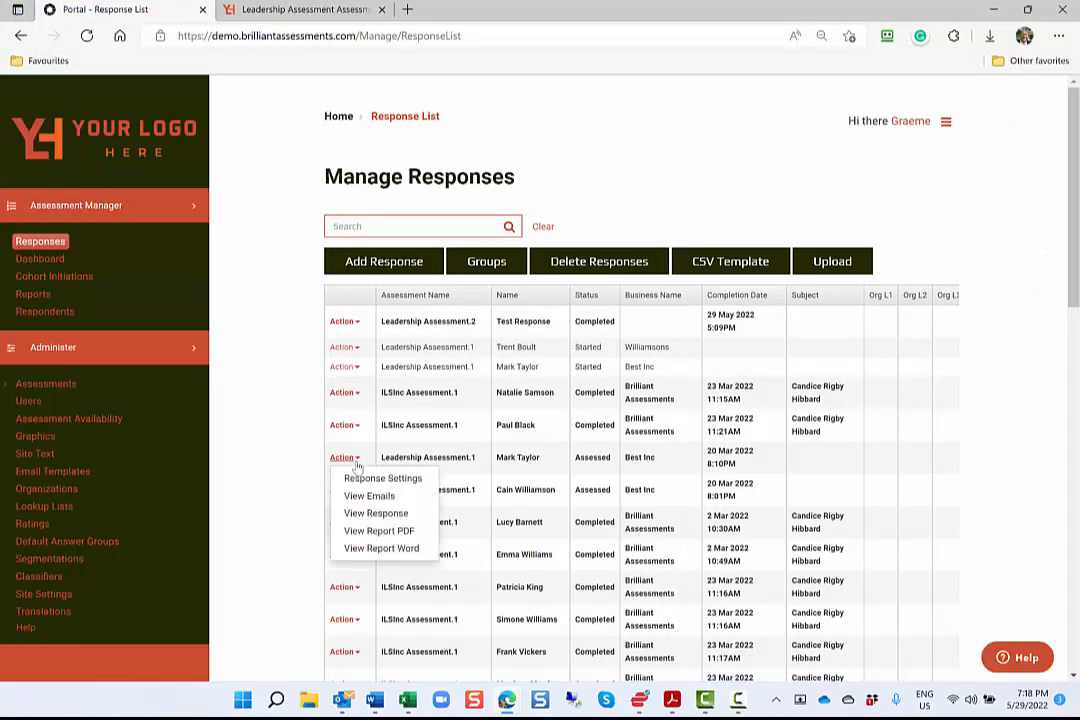
click(386, 531)
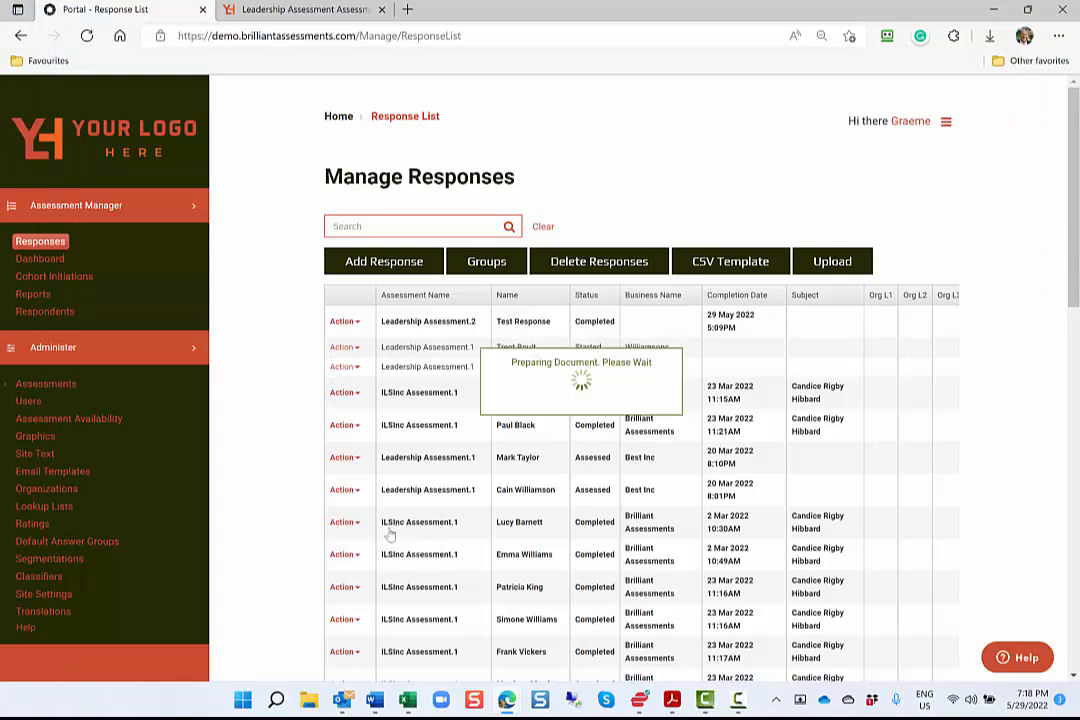
click(786, 104)
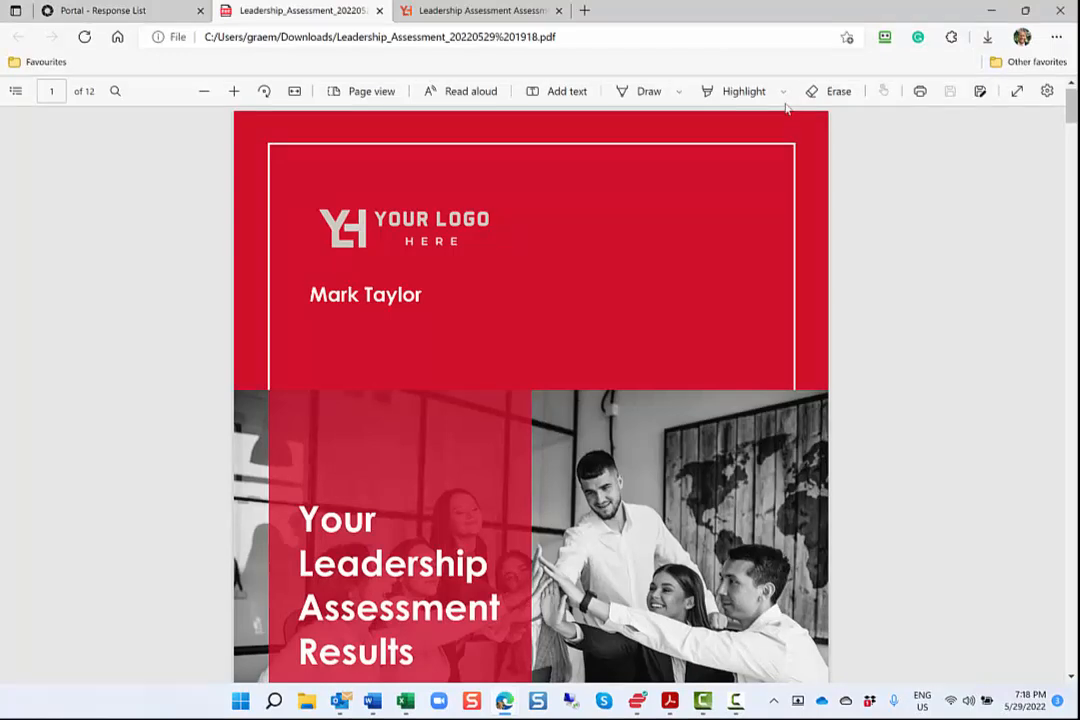
Review the generated PDF report's overall score, section bar chart, benchmark comparison chart and the detailed leadership feedback texts.
scroll(786, 108, down, 6)
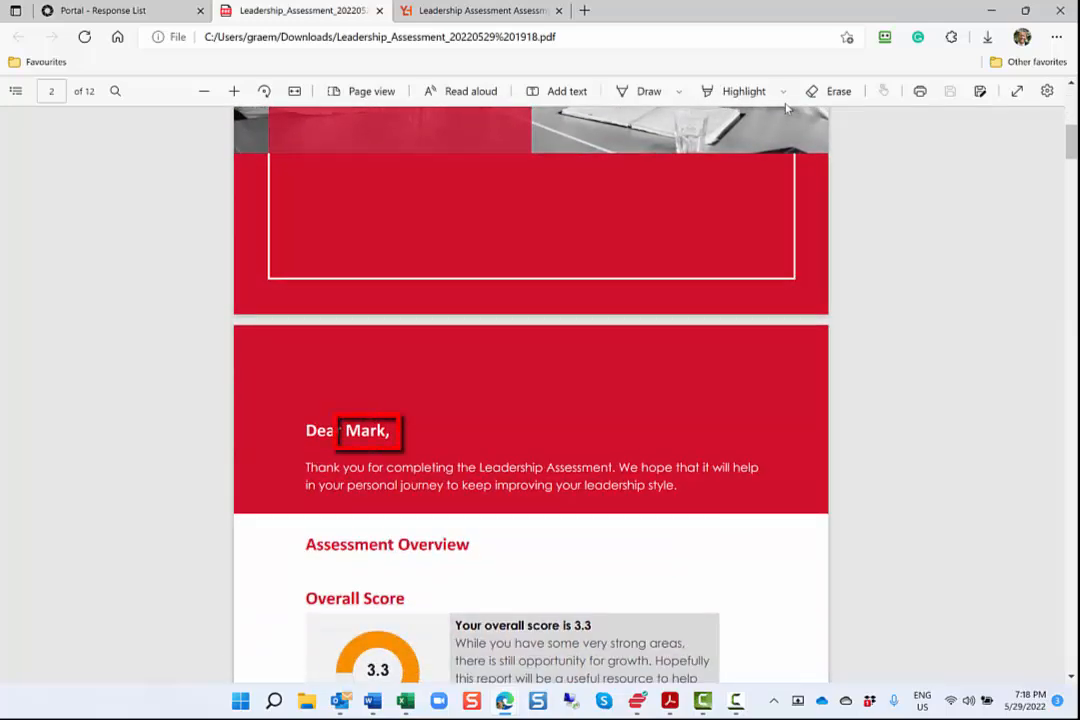
scroll(786, 108, down, 4)
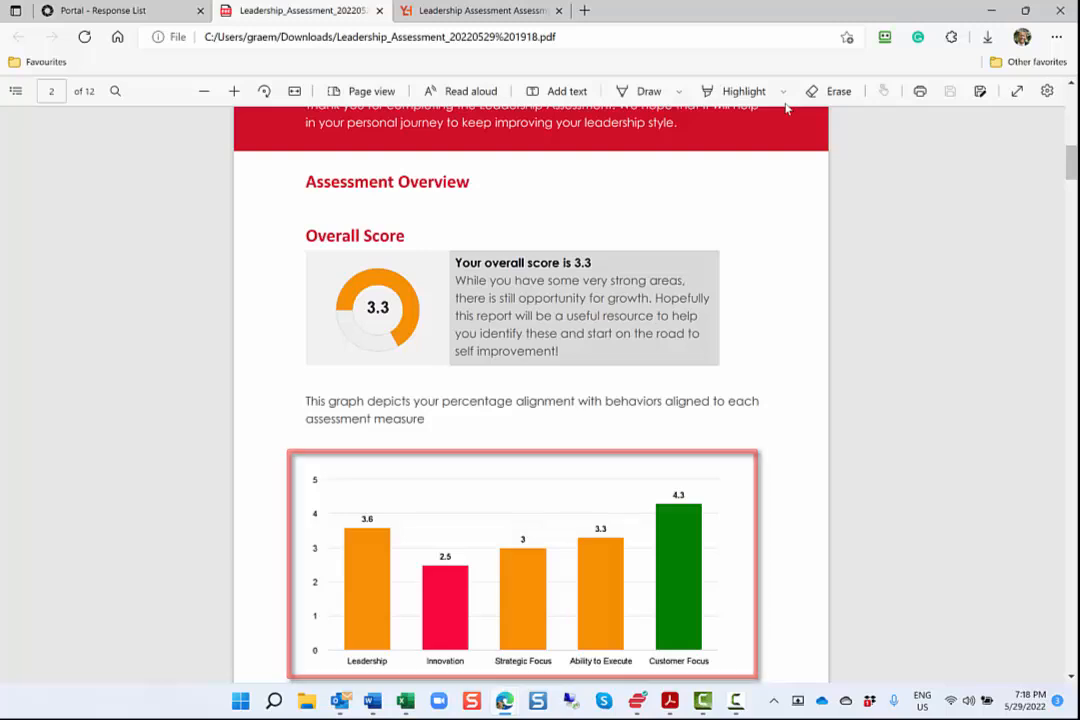
scroll(786, 108, down, 3)
scroll(786, 108, down, 5)
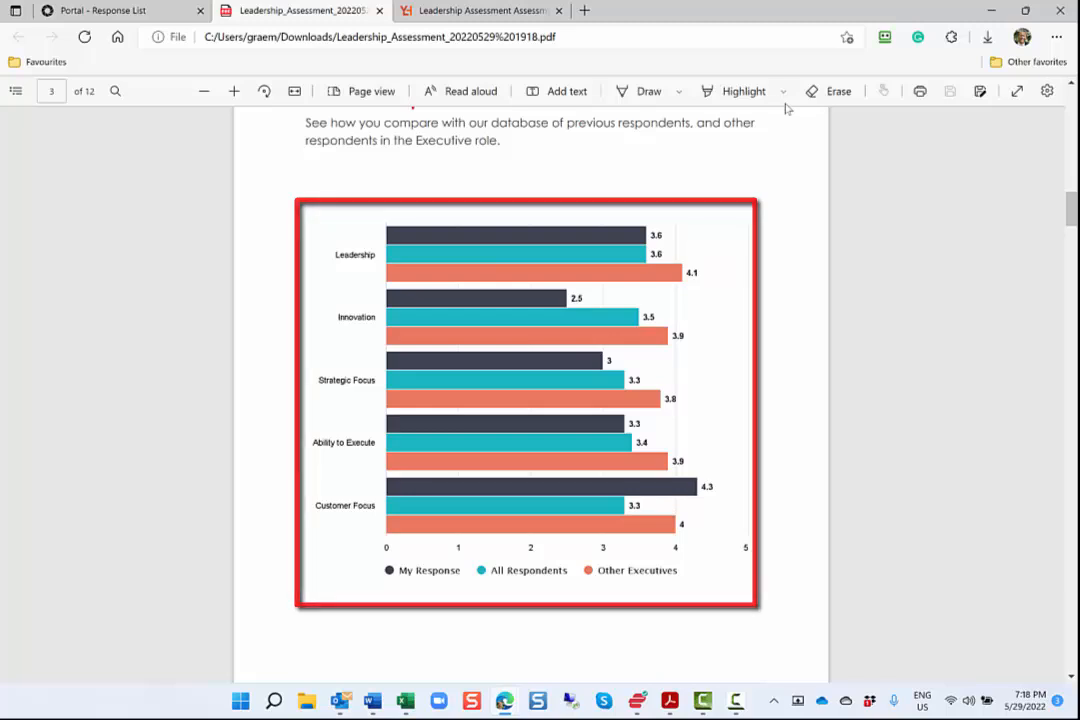
scroll(786, 108, down, 10)
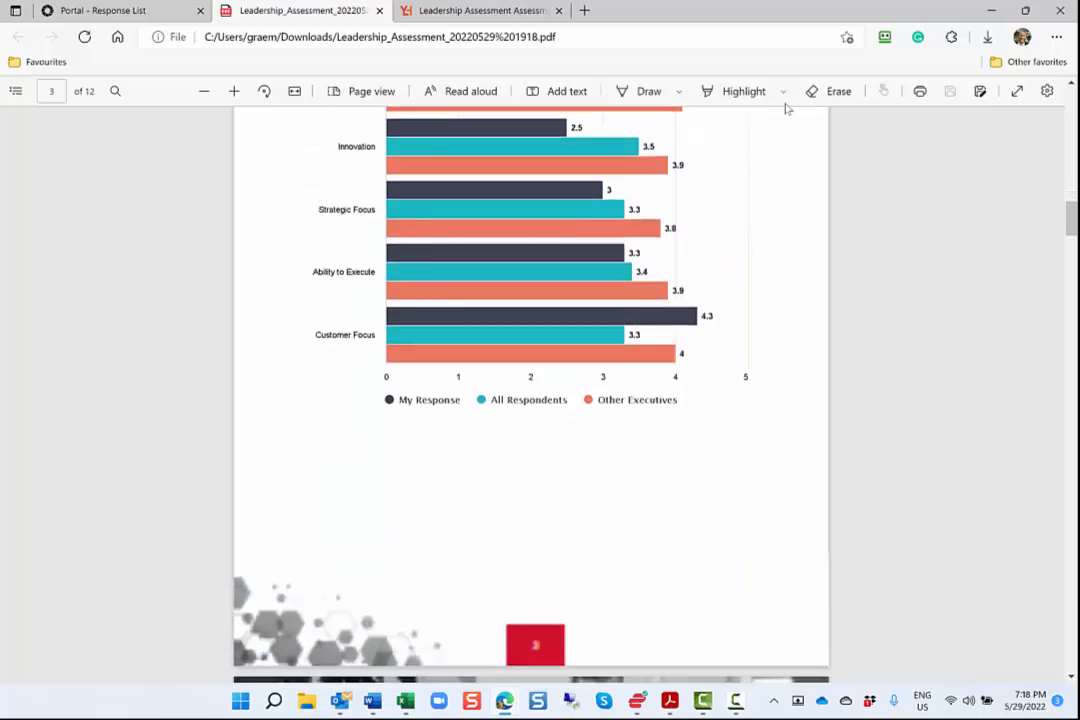
scroll(786, 108, down, 5)
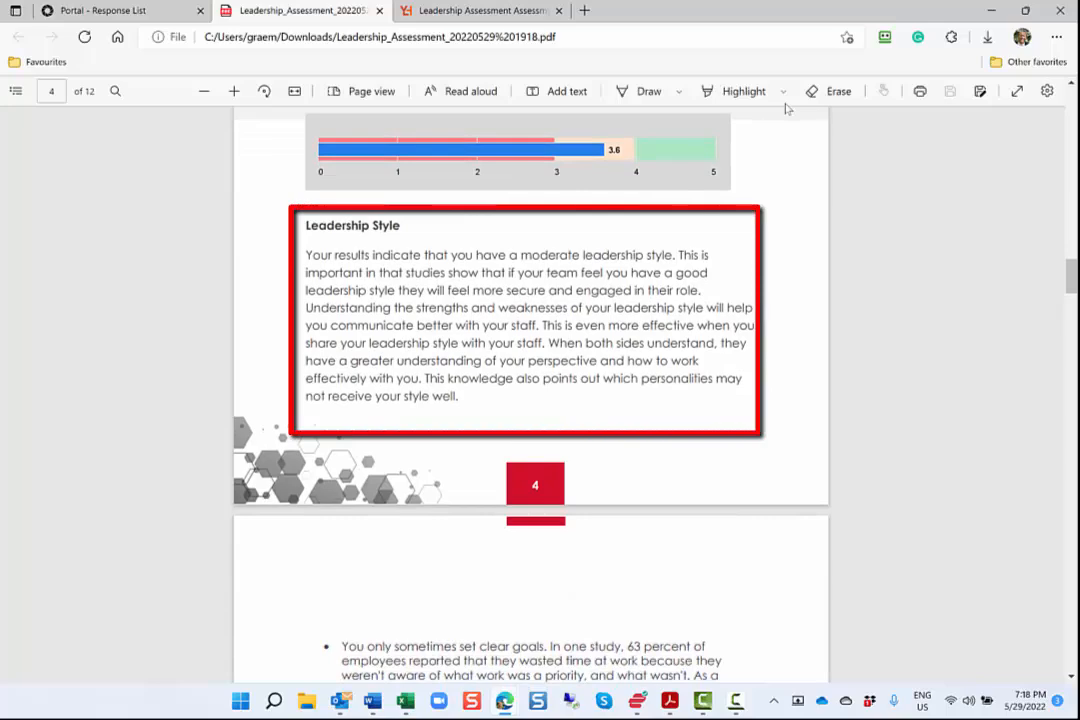
scroll(786, 108, down, 1)
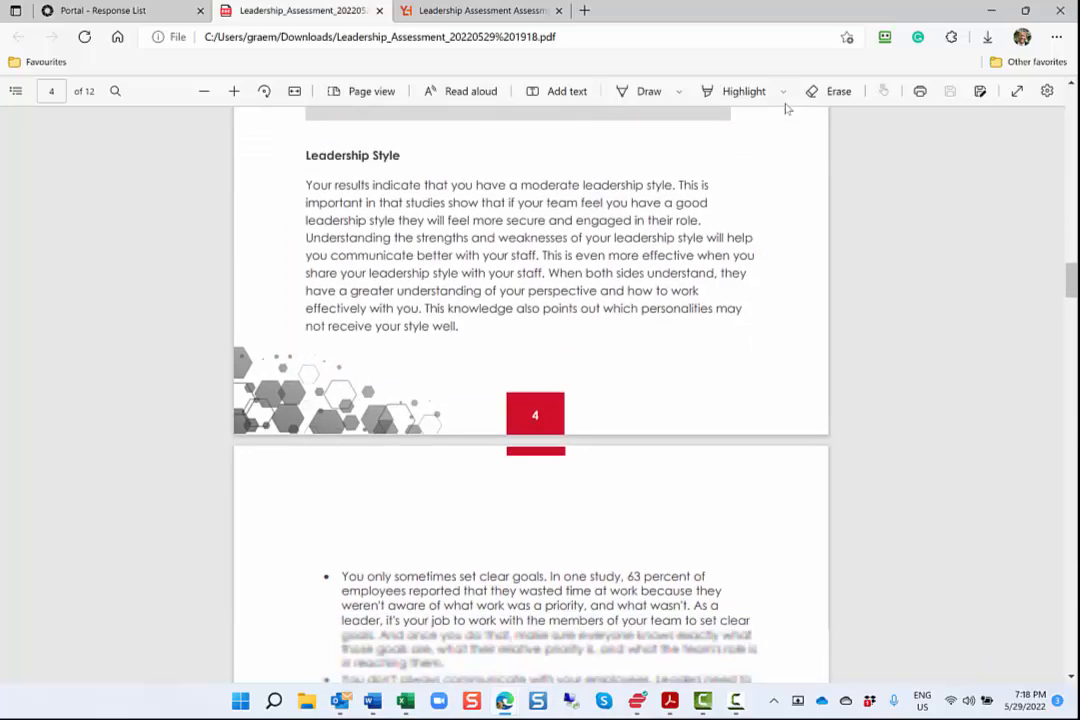
scroll(786, 108, down, 2)
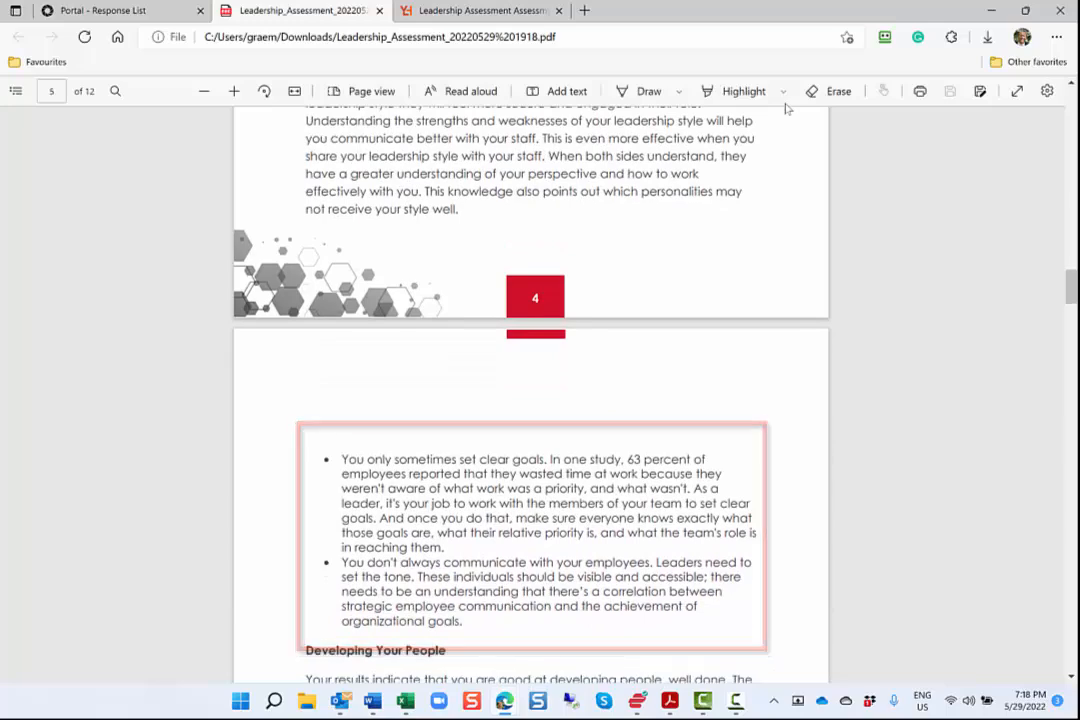
scroll(786, 108, down, 7)
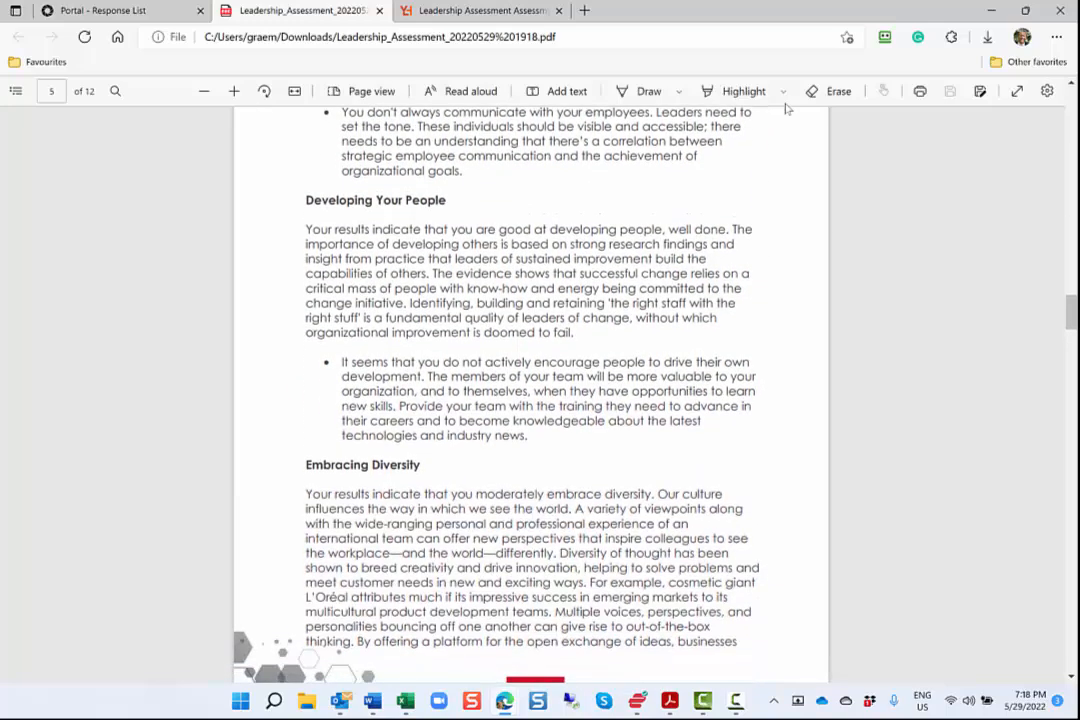
scroll(883, 284, down, 10)
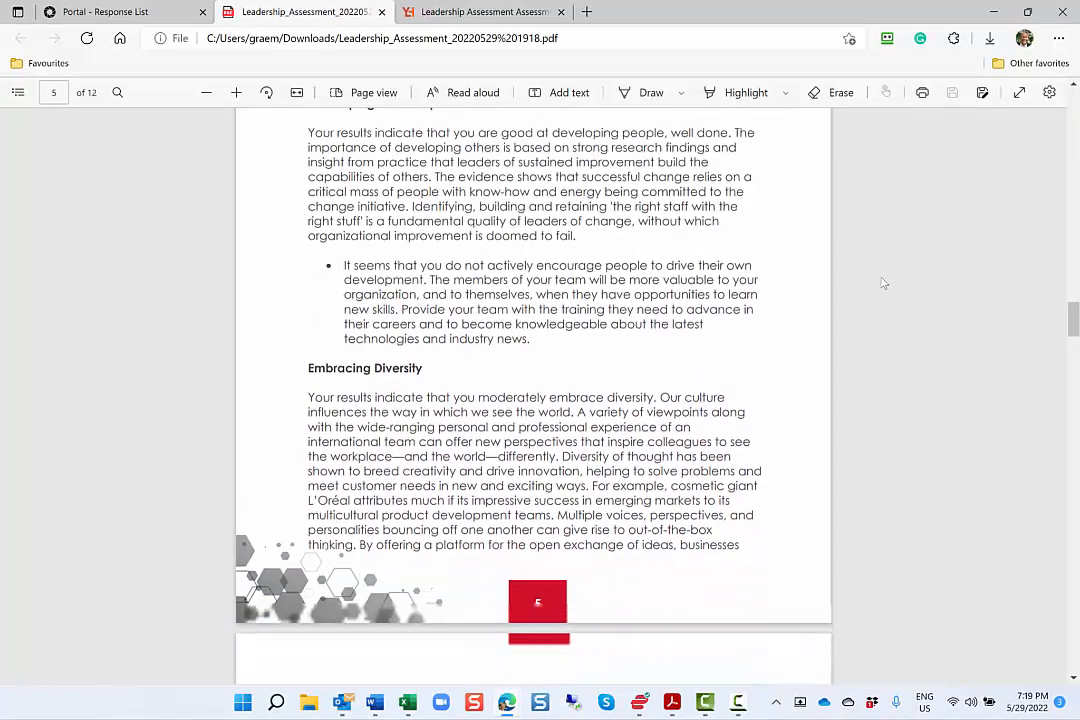
Review the rest of the Leadership Assessment PDF, covering Innovation, Strategic Focus, the following section scores and the people and task orientation quadrant.
scroll(883, 284, down, 15)
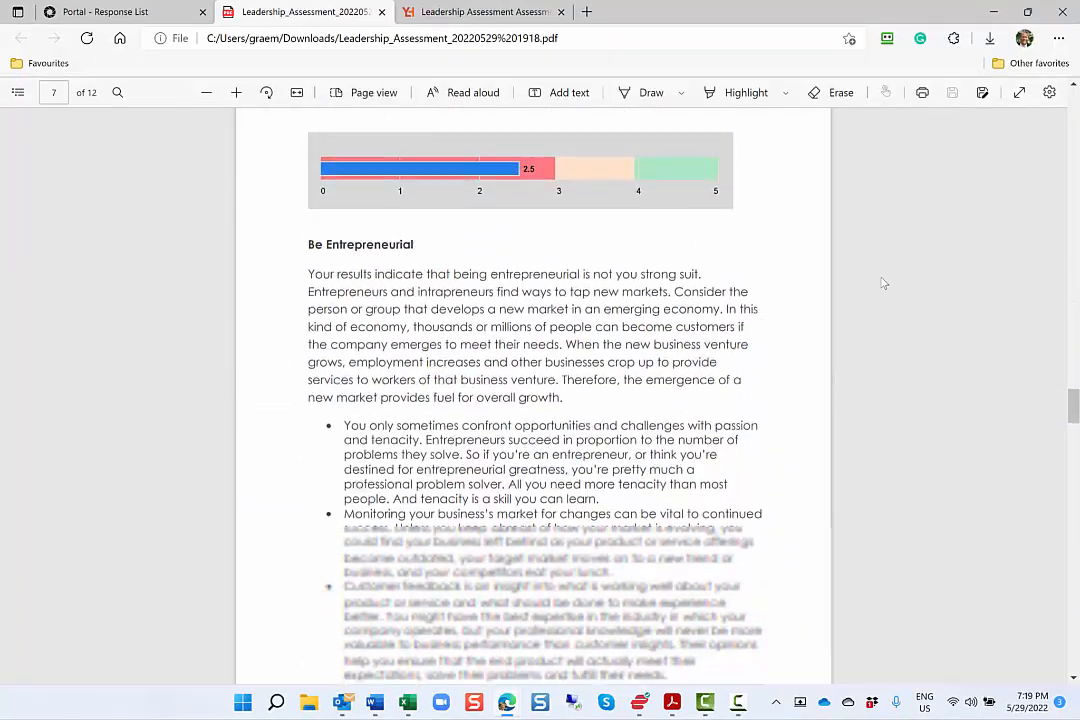
scroll(883, 284, down, 15)
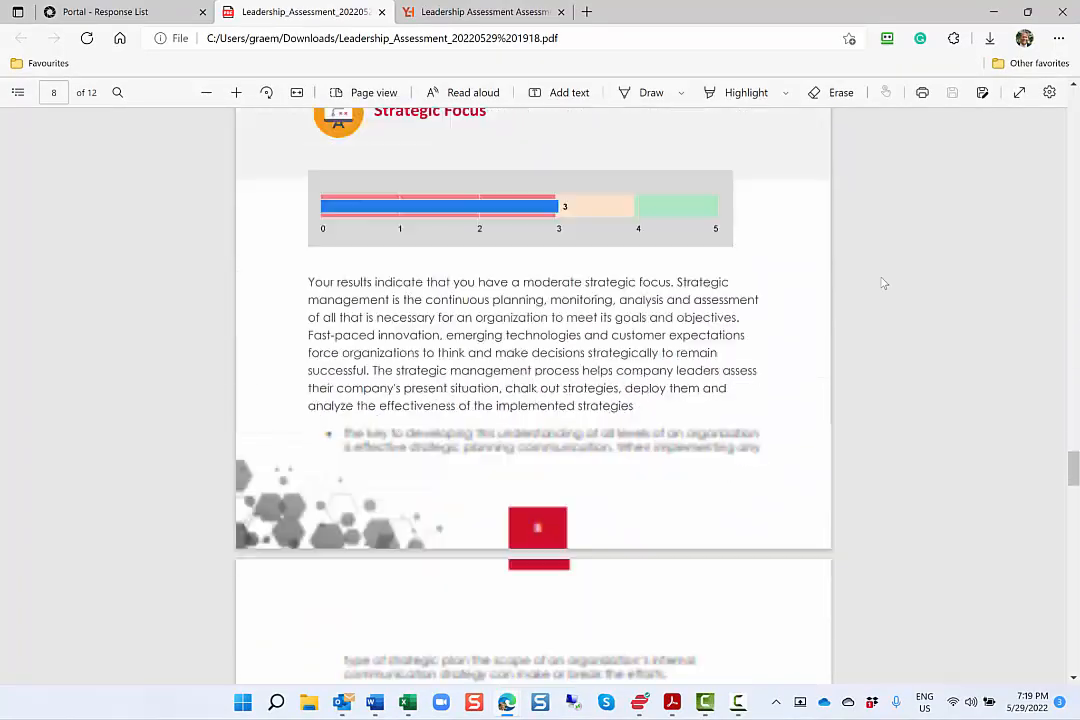
scroll(883, 284, down, 15)
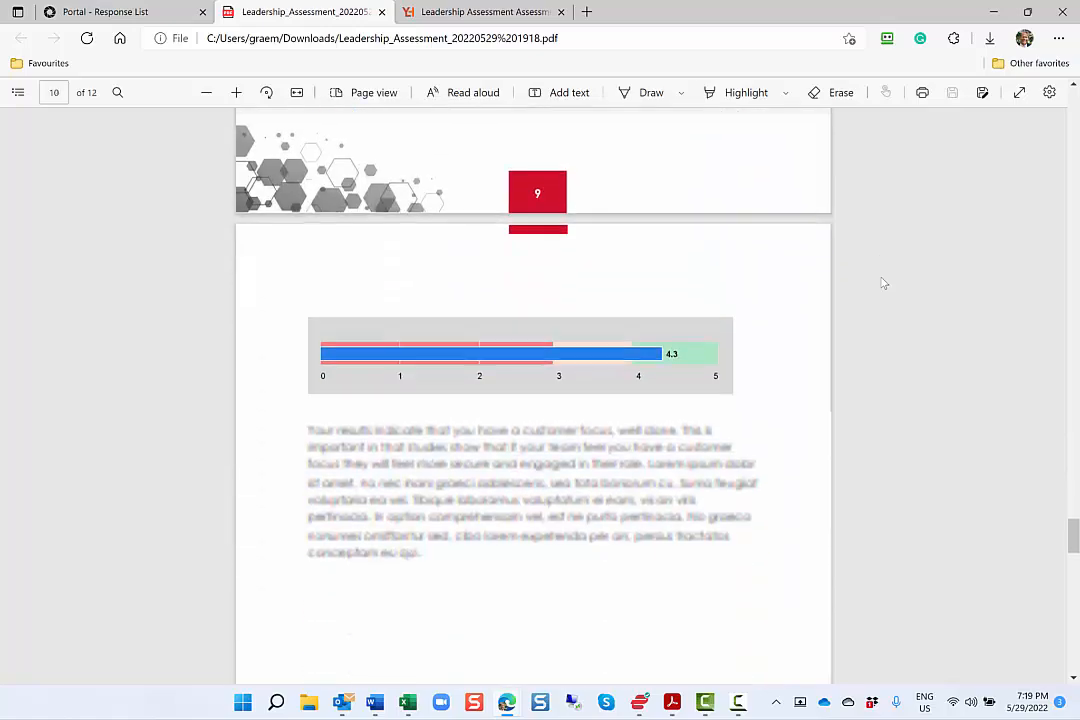
scroll(883, 284, down, 6)
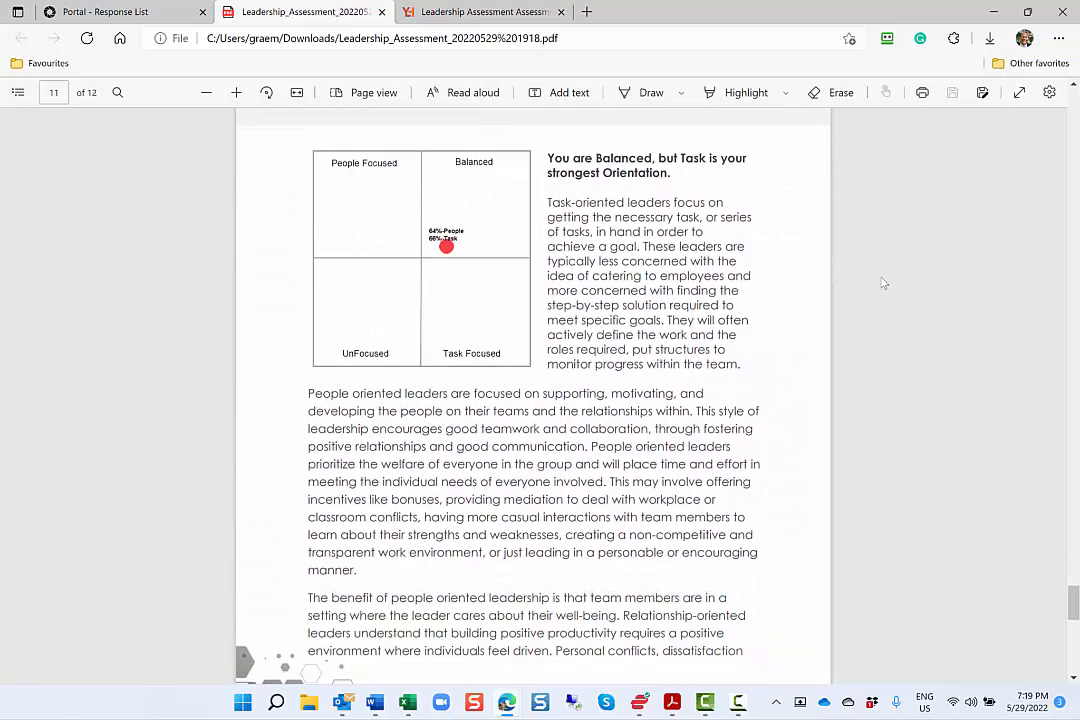
scroll(883, 284, up, 3)
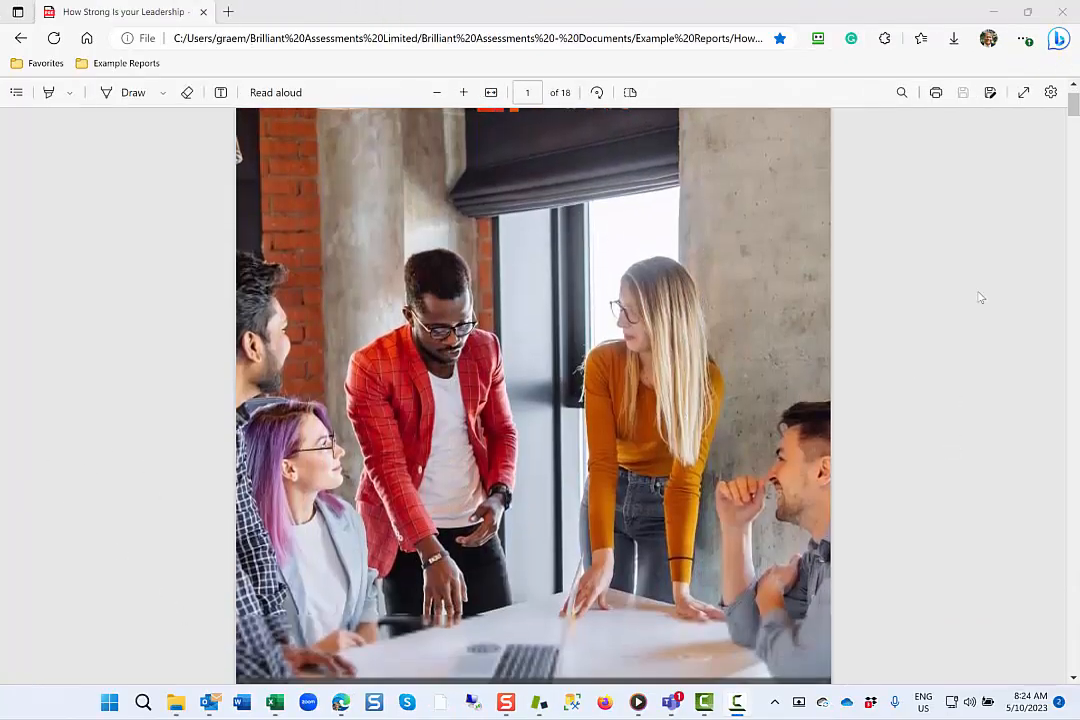
Skim the Goldstream Inc group leadership report from its cover through the overview, role and experience charts, strengths, growth areas and Board Members ranking.
scroll(976, 296, down, 3)
scroll(980, 297, down, 10)
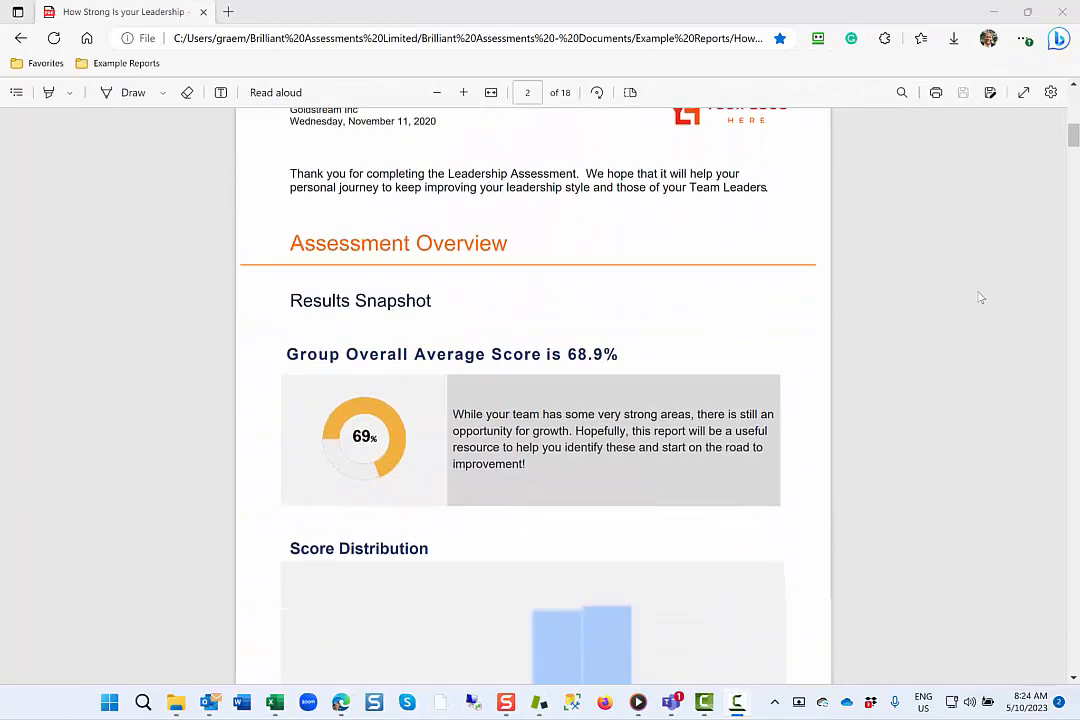
scroll(980, 297, down, 7)
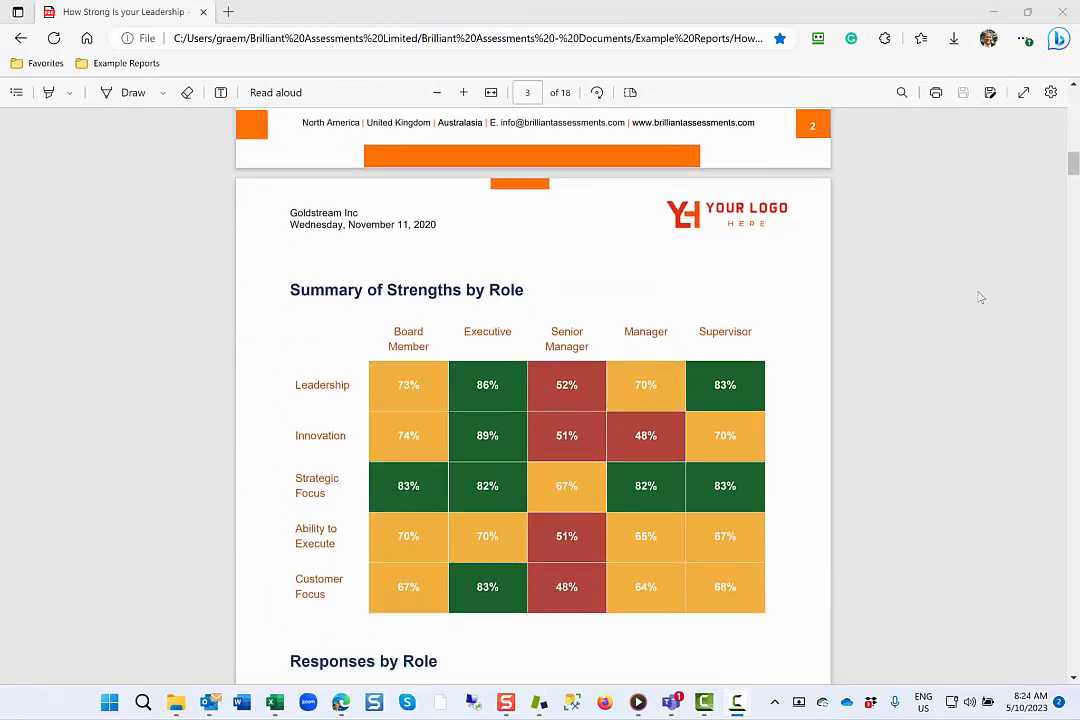
scroll(980, 297, down, 8)
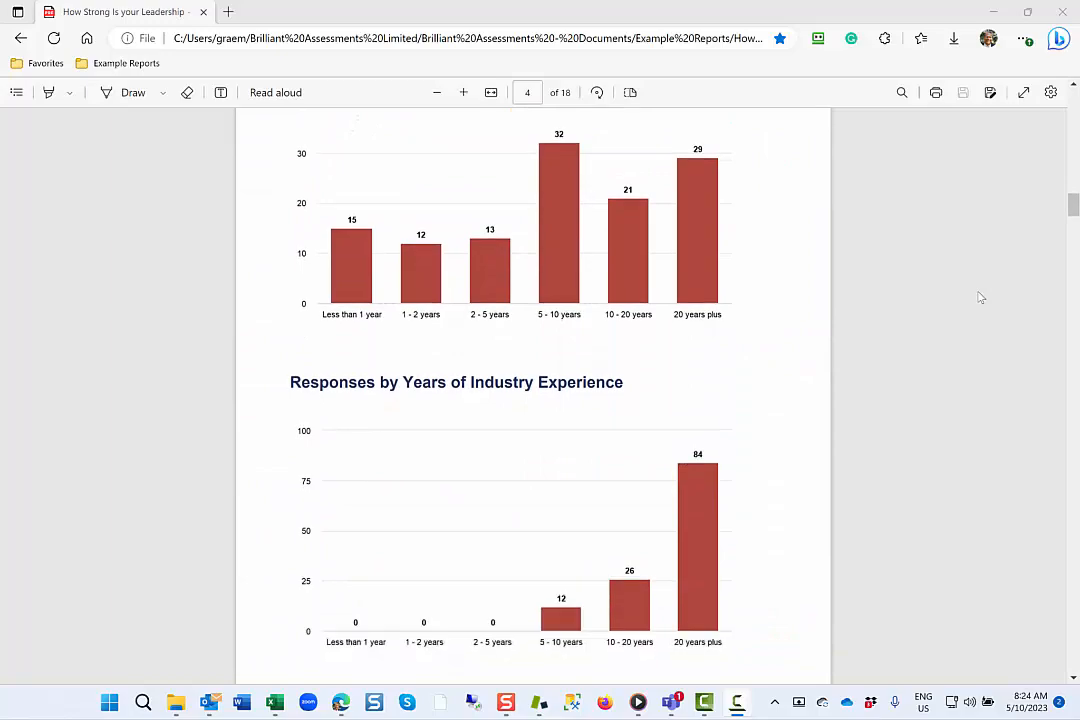
scroll(980, 297, down, 10)
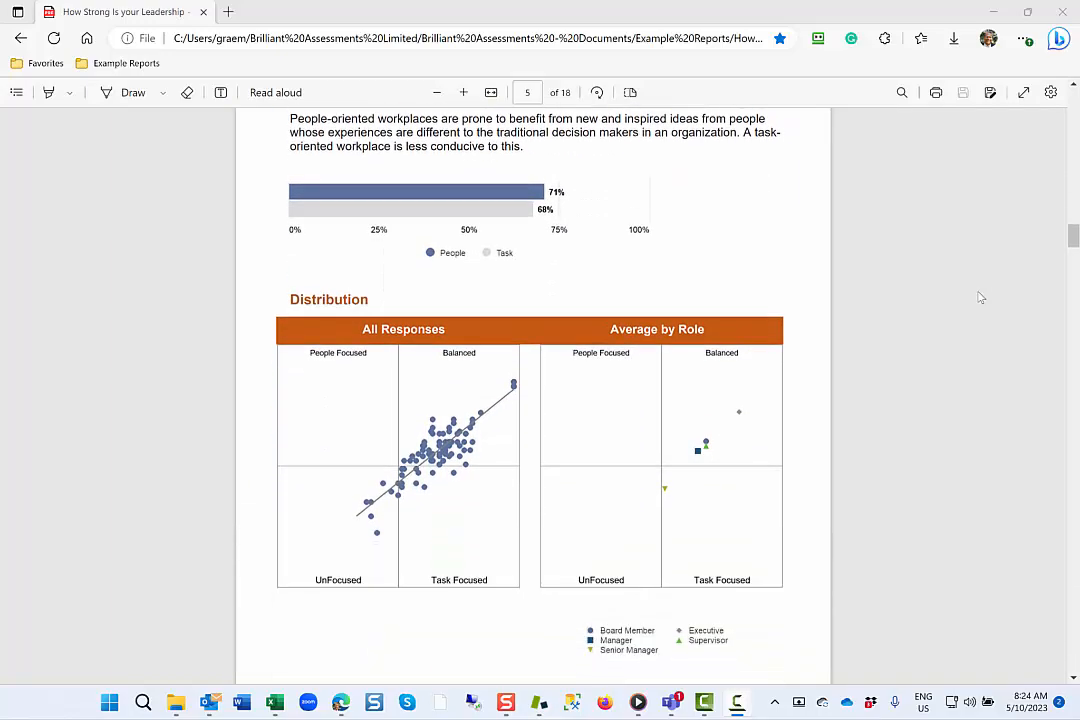
scroll(980, 297, down, 8)
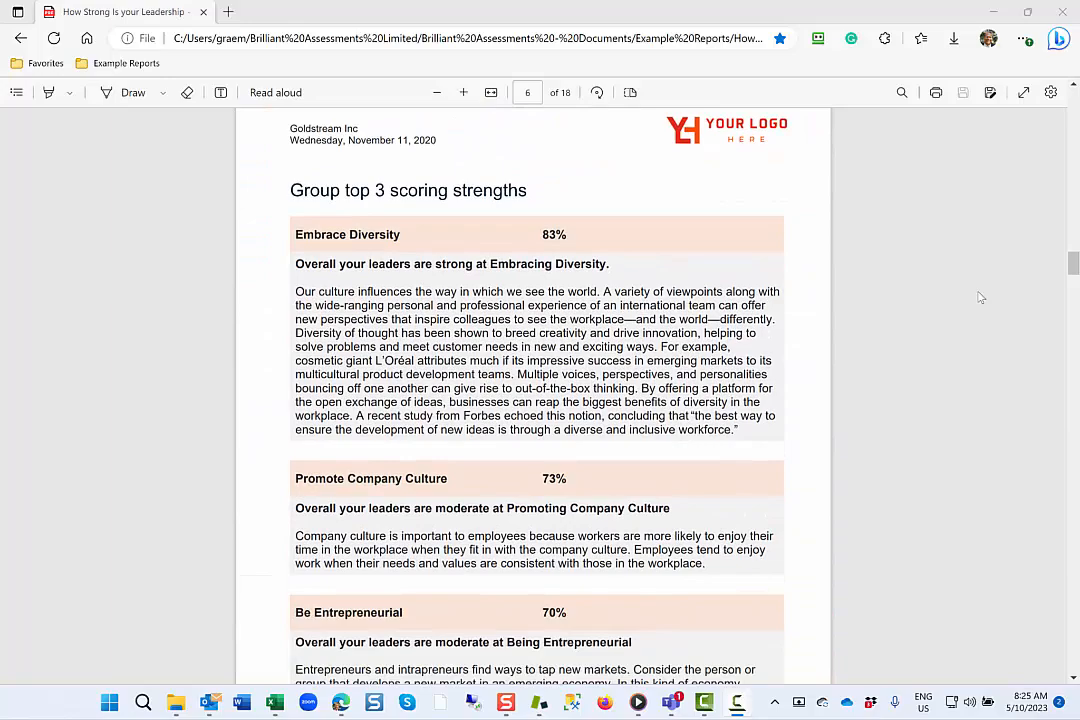
scroll(980, 297, down, 8)
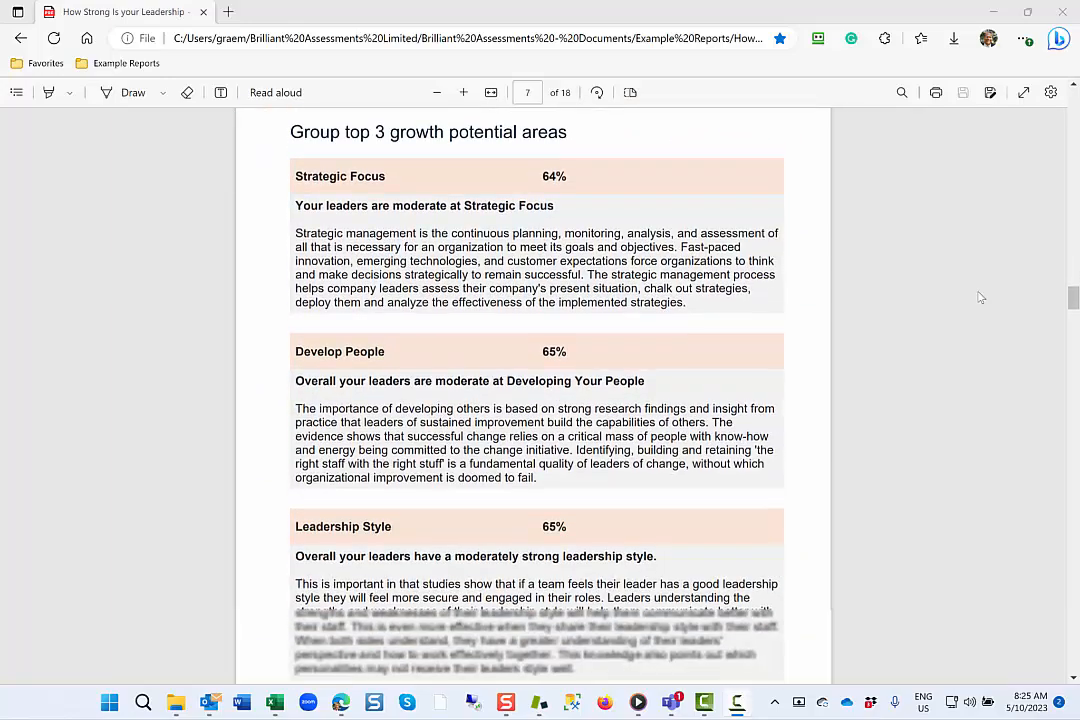
scroll(980, 297, down, 10)
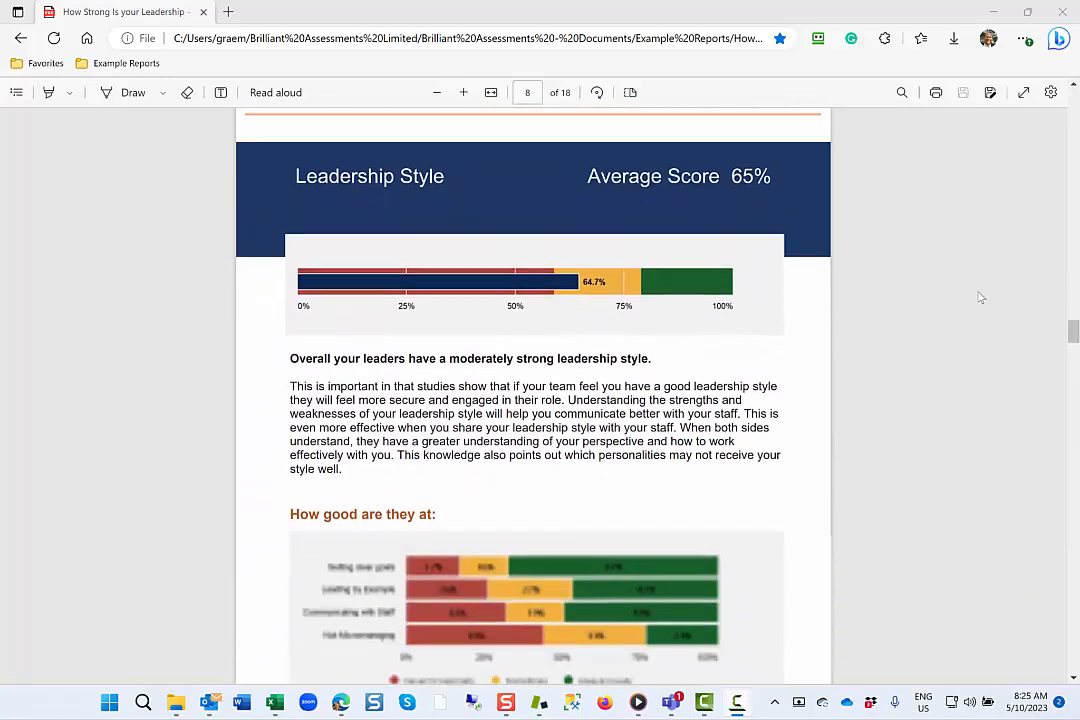
scroll(980, 297, down, 5)
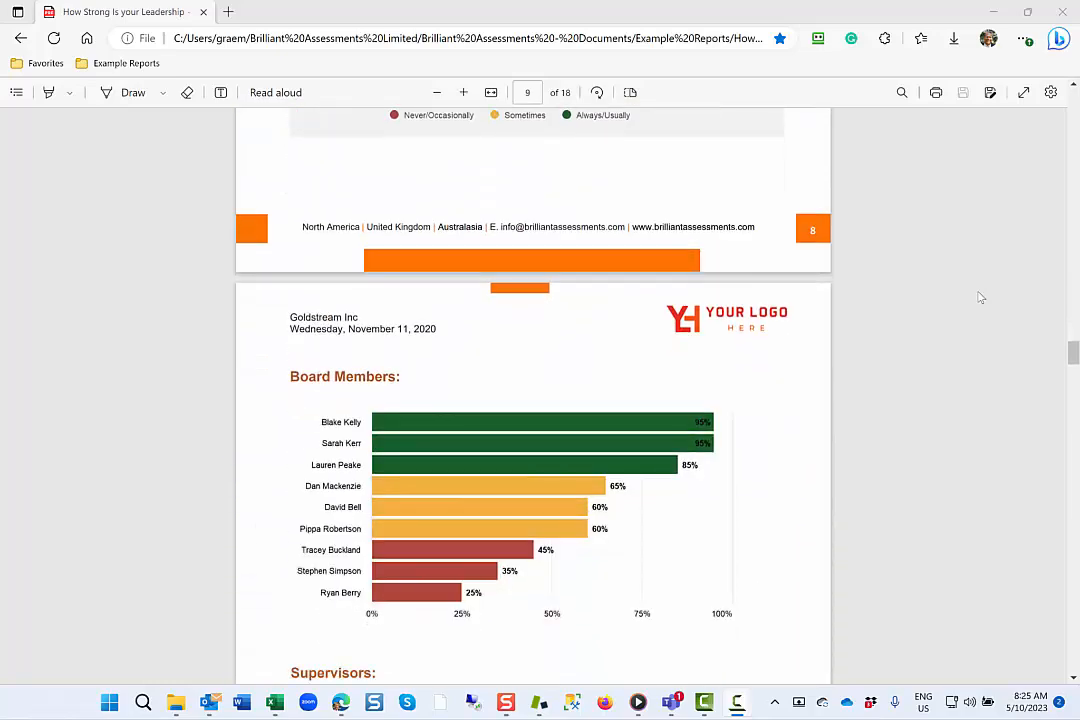
Return to the group report's Score Distribution and examine the strengths by role heat map, response charts and people and task distribution quadrants.
scroll(980, 297, up, 20)
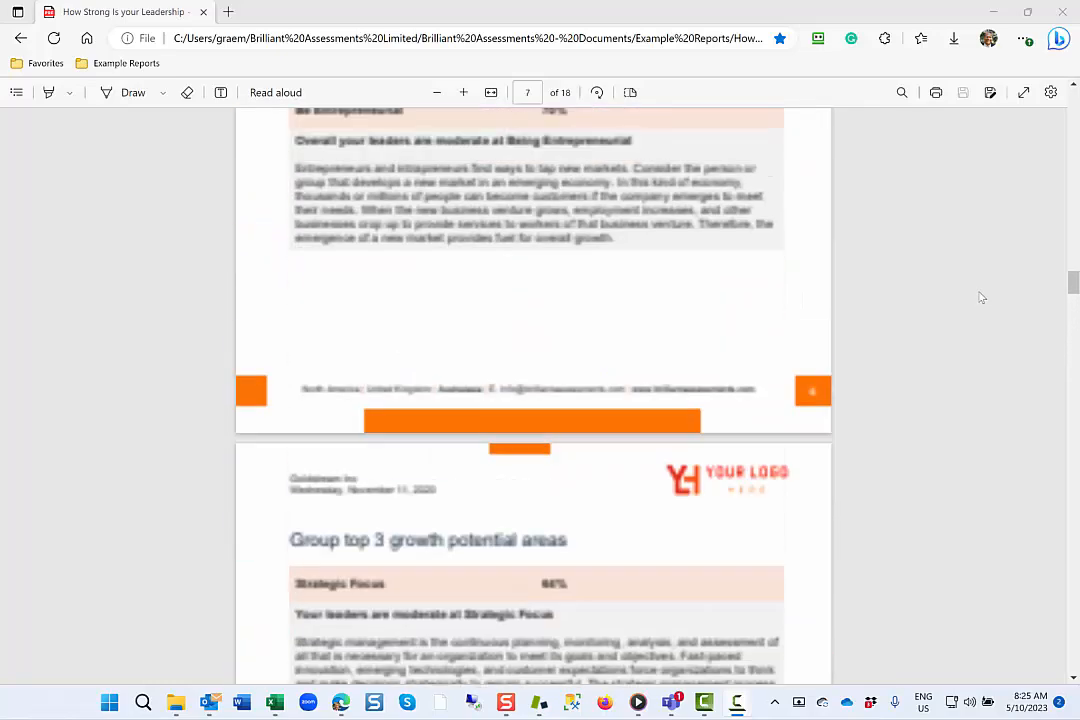
scroll(980, 297, up, 20)
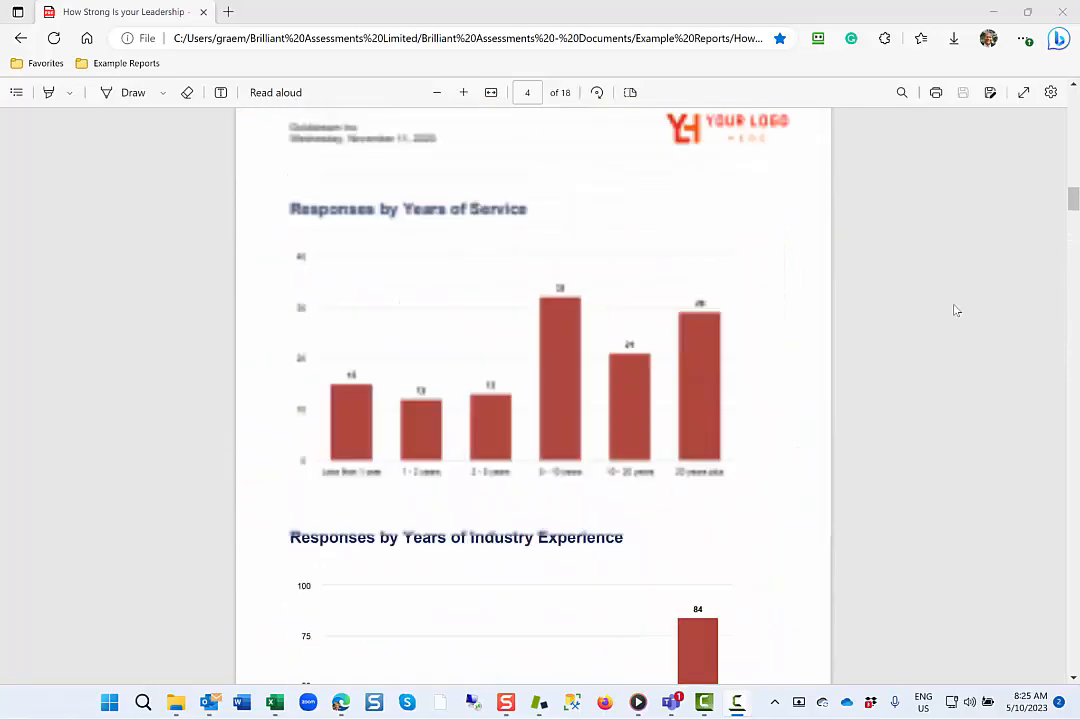
scroll(956, 311, up, 15)
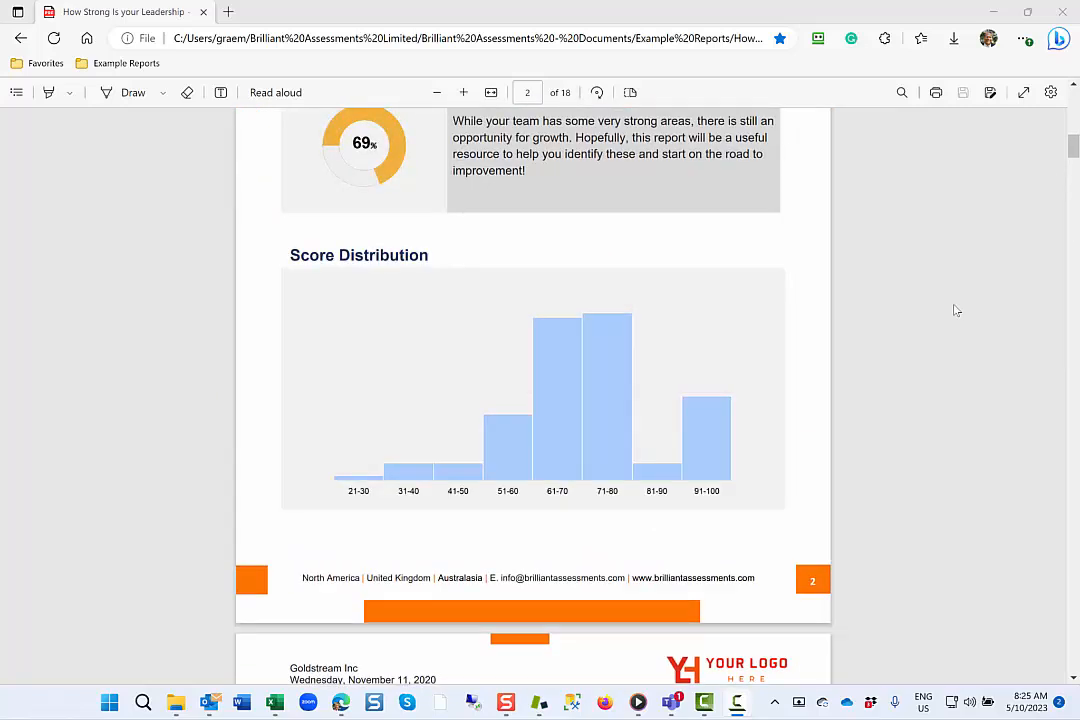
scroll(952, 311, down, 1)
scroll(952, 311, down, 5)
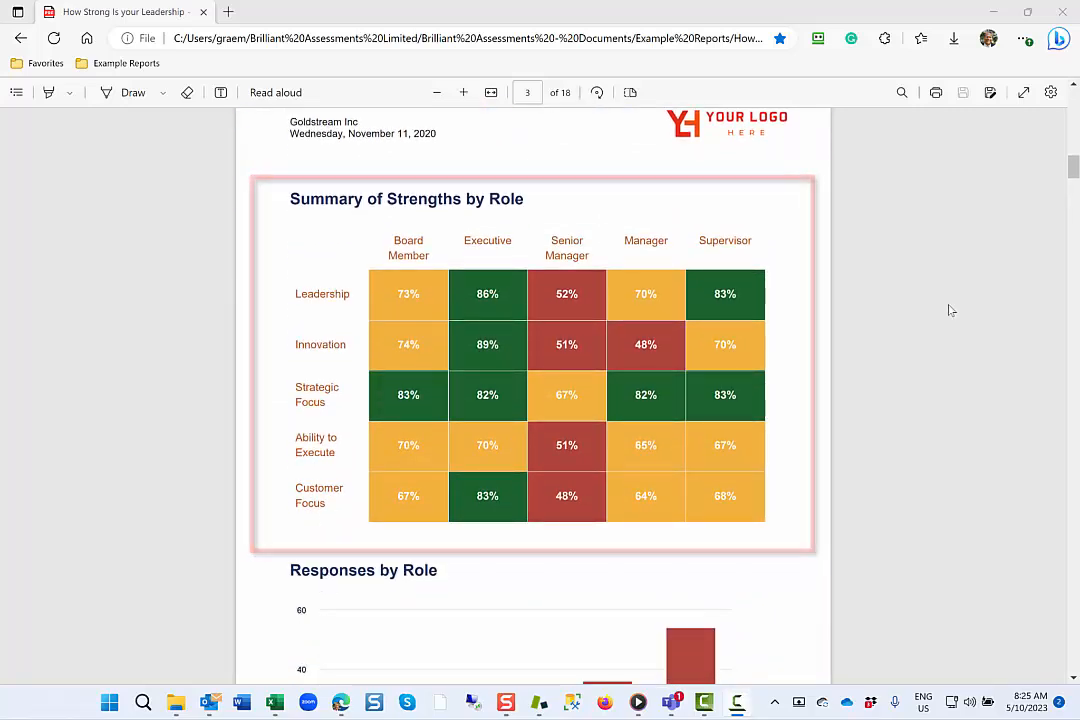
scroll(949, 310, down, 10)
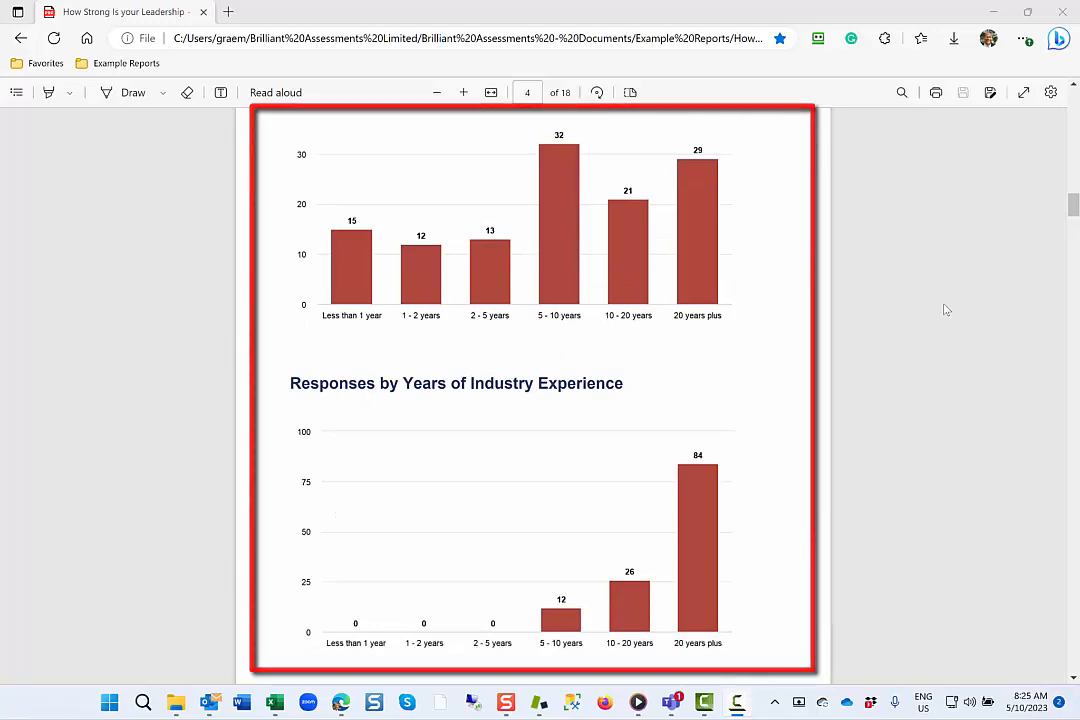
scroll(946, 310, down, 5)
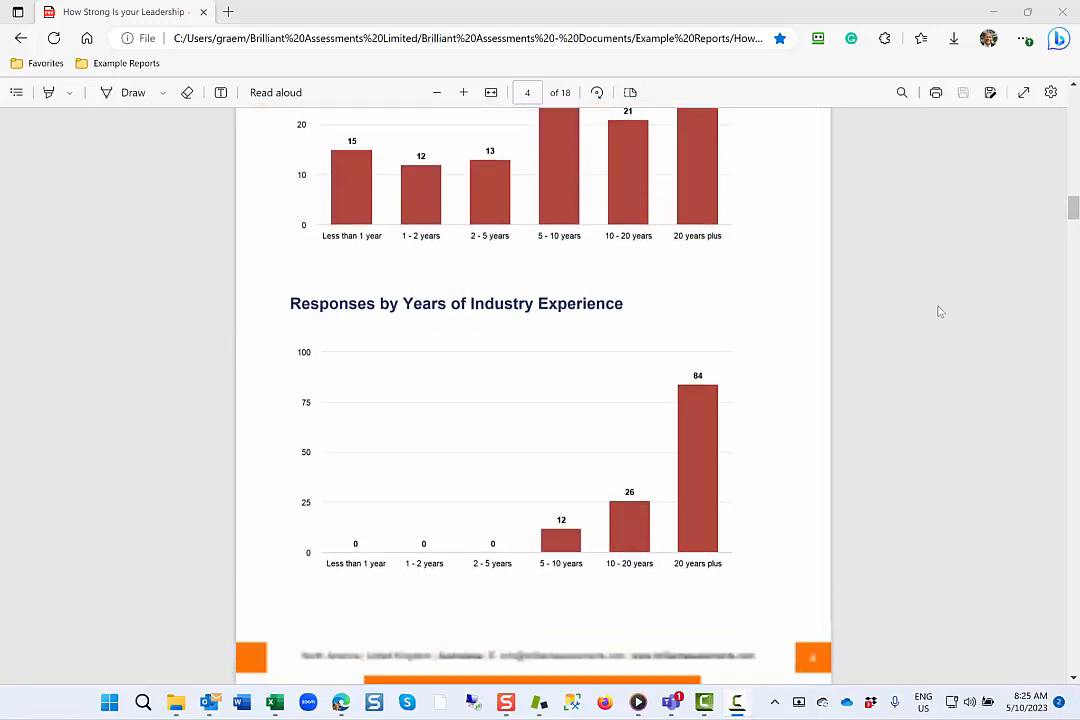
scroll(940, 312, down, 10)
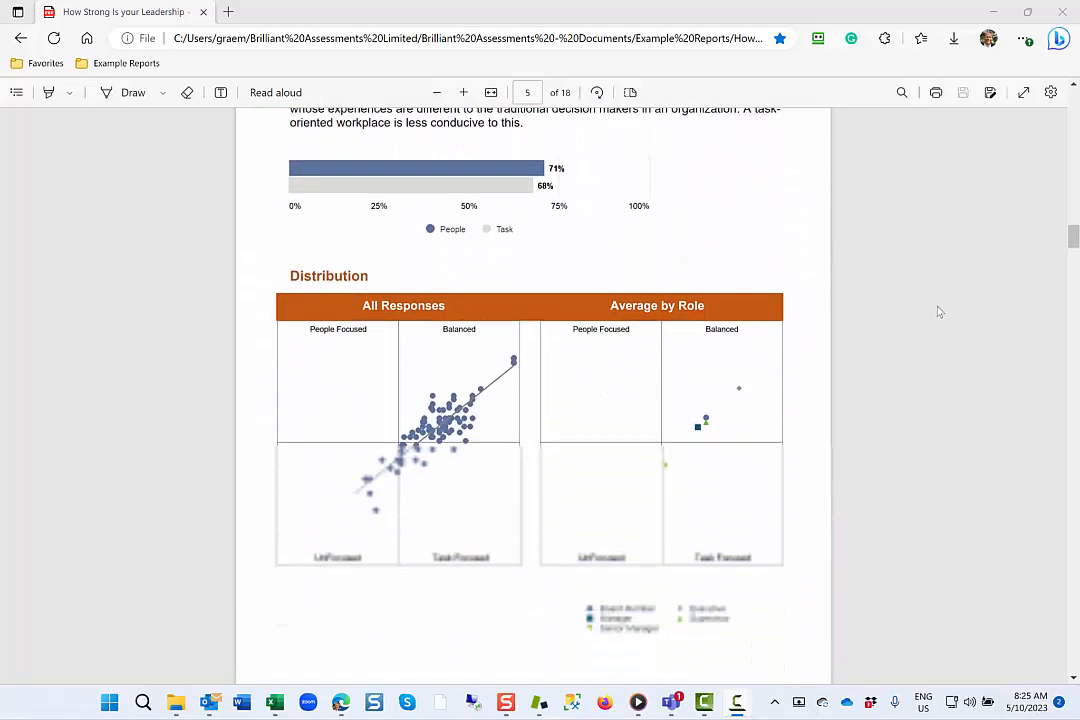
Examine the group's top 3 strengths, top 3 growth potential areas, Leadership Style breakdown and the Board Members score chart.
scroll(940, 312, down, 6)
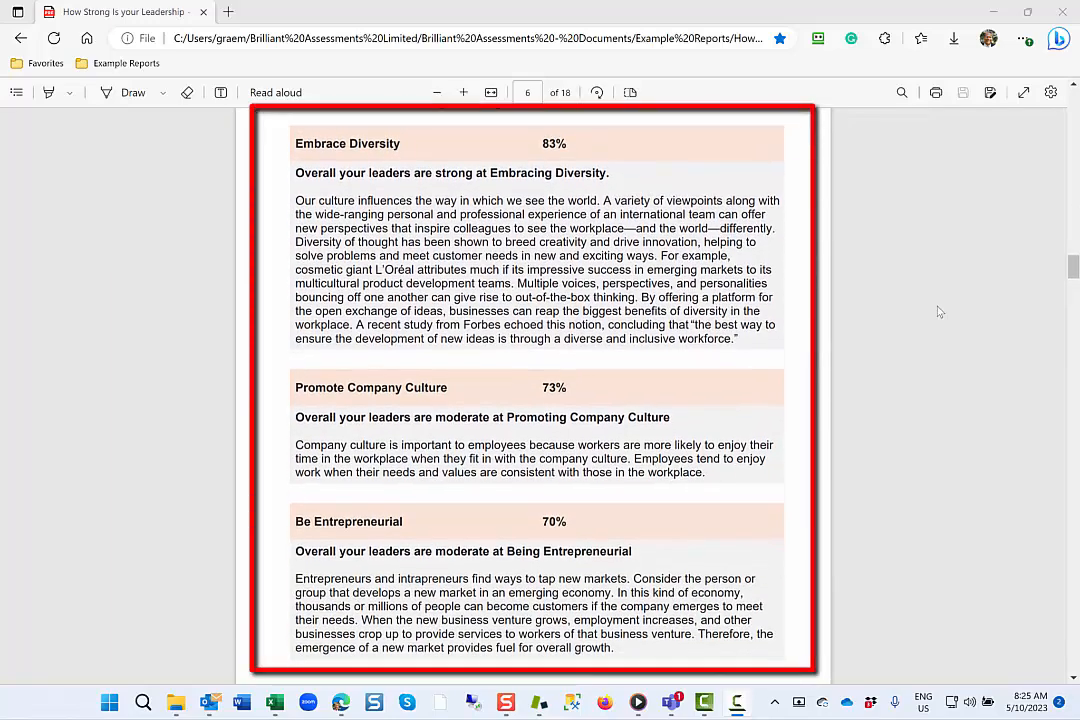
scroll(940, 312, down, 2)
scroll(940, 312, down, 10)
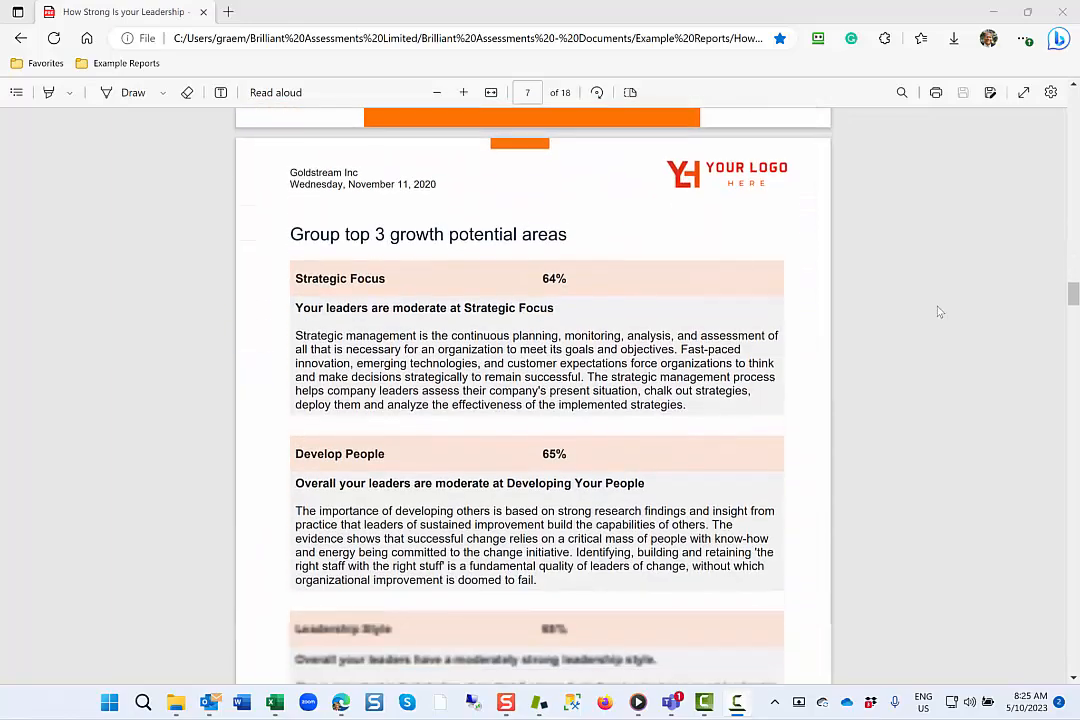
scroll(938, 312, down, 2)
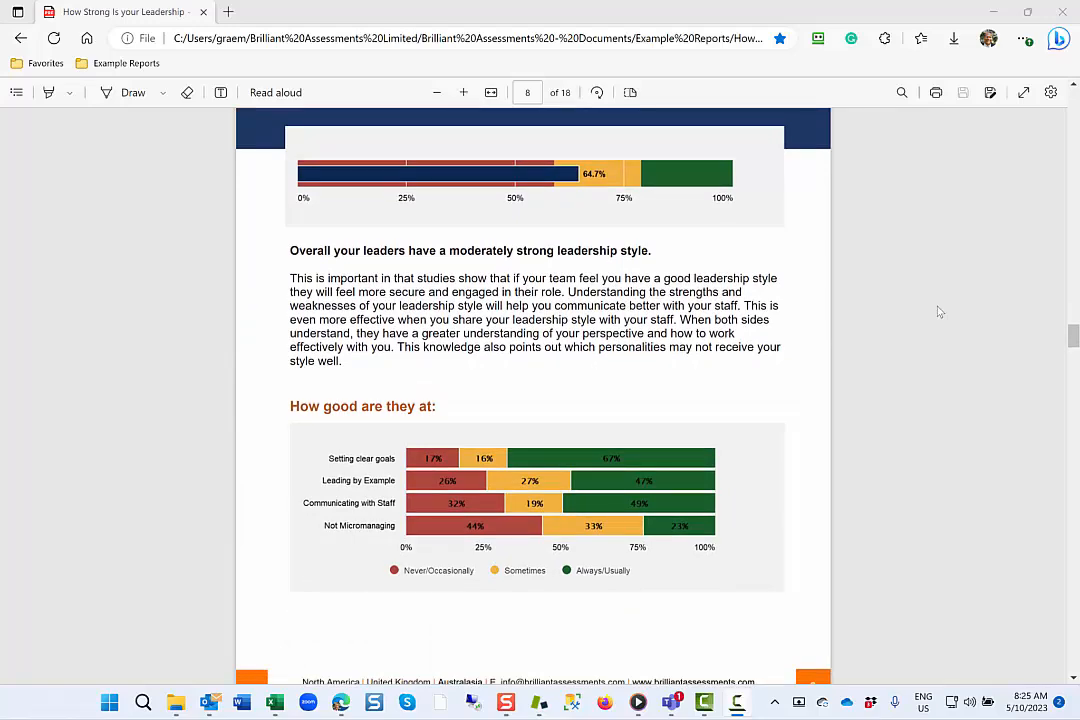
scroll(938, 312, down, 5)
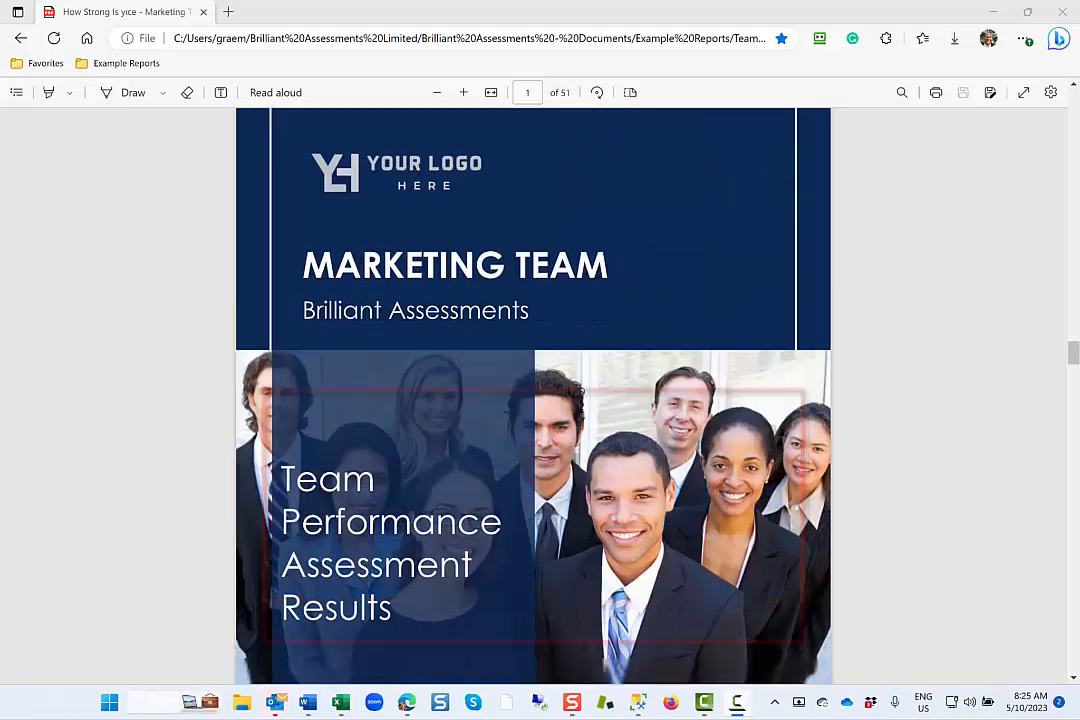
scroll(1012, 297, down, 5)
Review the Team Performance report's scores by respondent and section, the areas assessed wheel and the Context section.
scroll(1013, 297, down, 15)
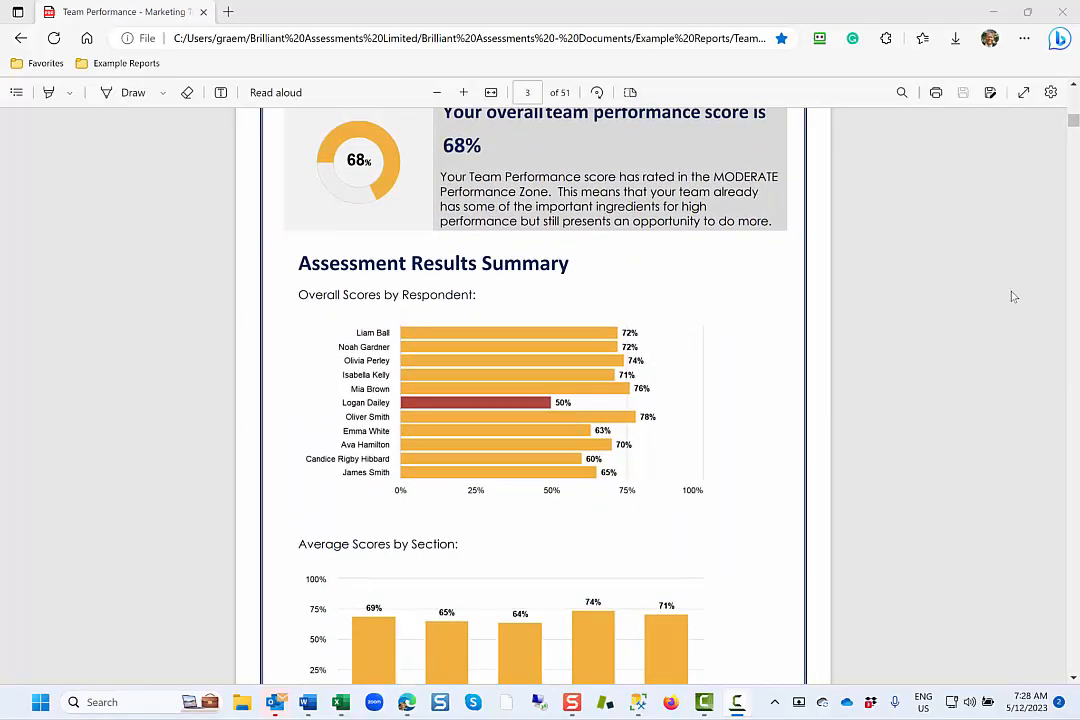
scroll(1013, 297, down, 15)
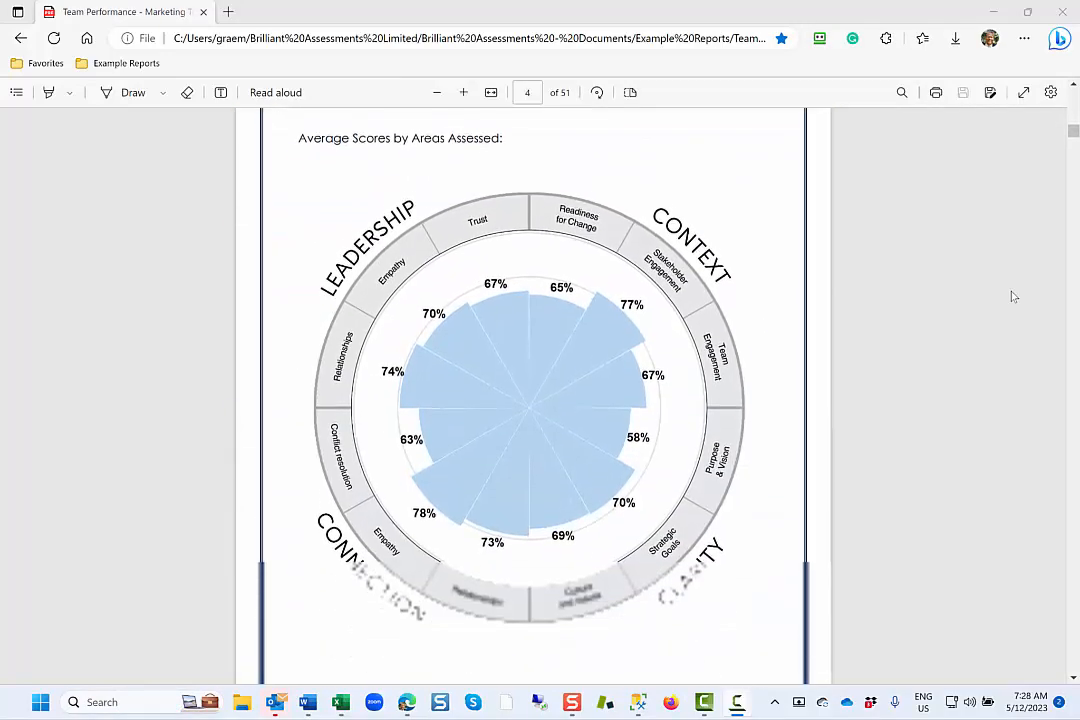
scroll(1013, 297, down, 20)
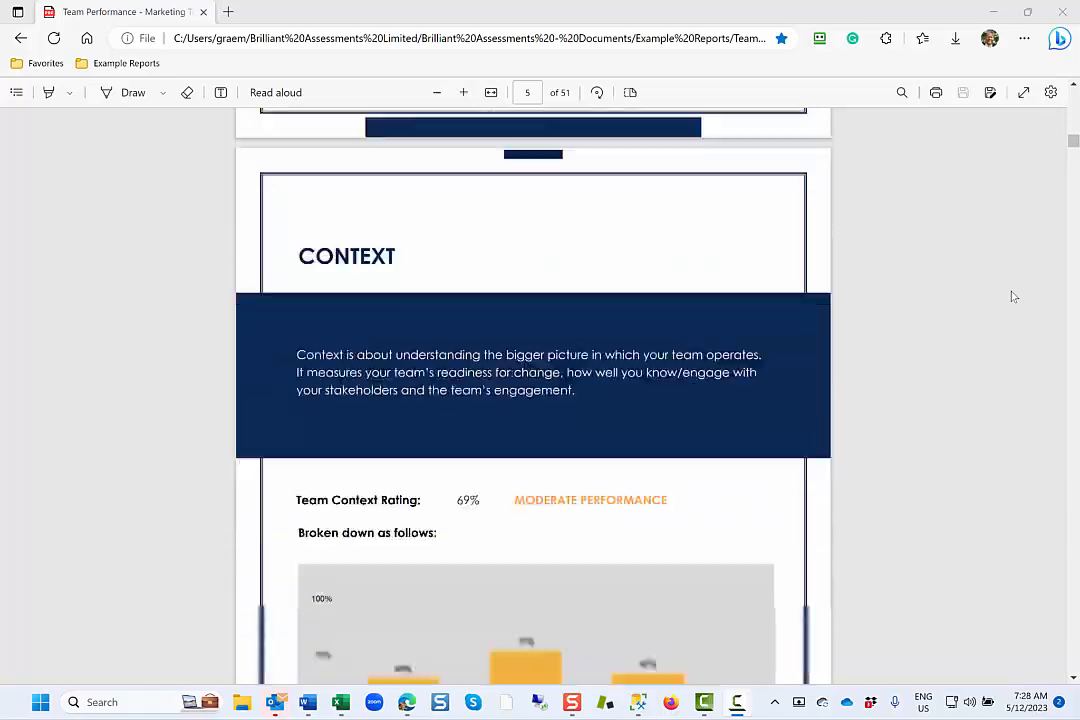
scroll(1013, 297, down, 6)
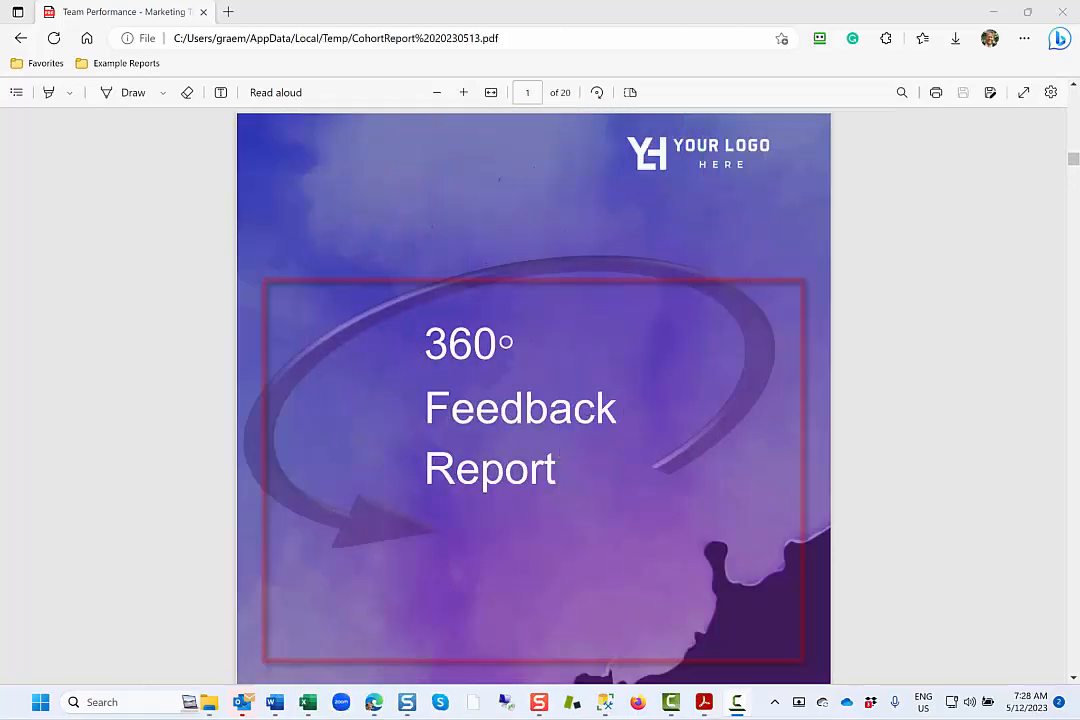
Review the 360° Feedback Report's Competency Summary, Strengths & Growth Areas and the question-level ratings by rater group for each competency.
scroll(1024, 272, down, 5)
scroll(1024, 272, down, 15)
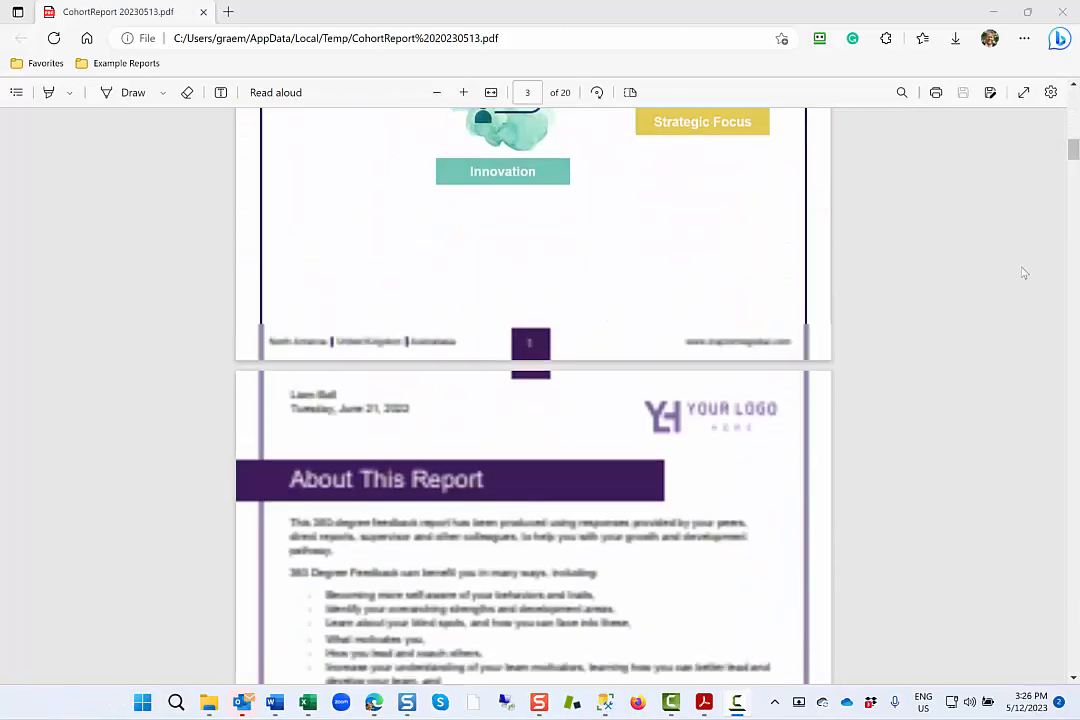
scroll(1024, 272, down, 10)
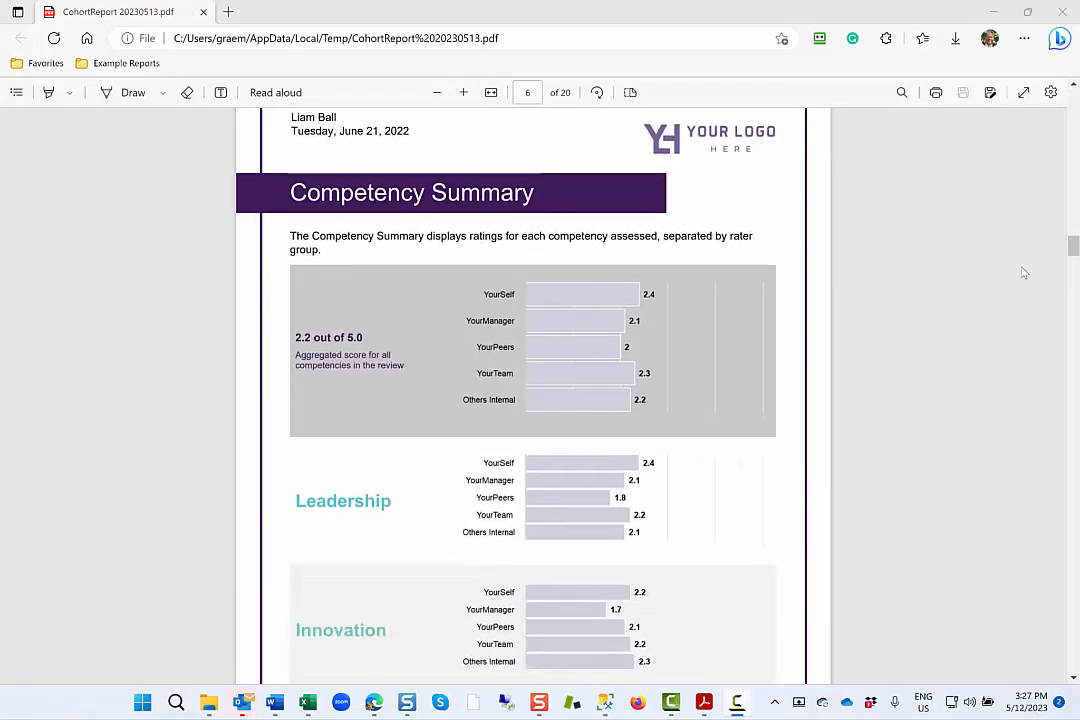
scroll(1024, 272, down, 10)
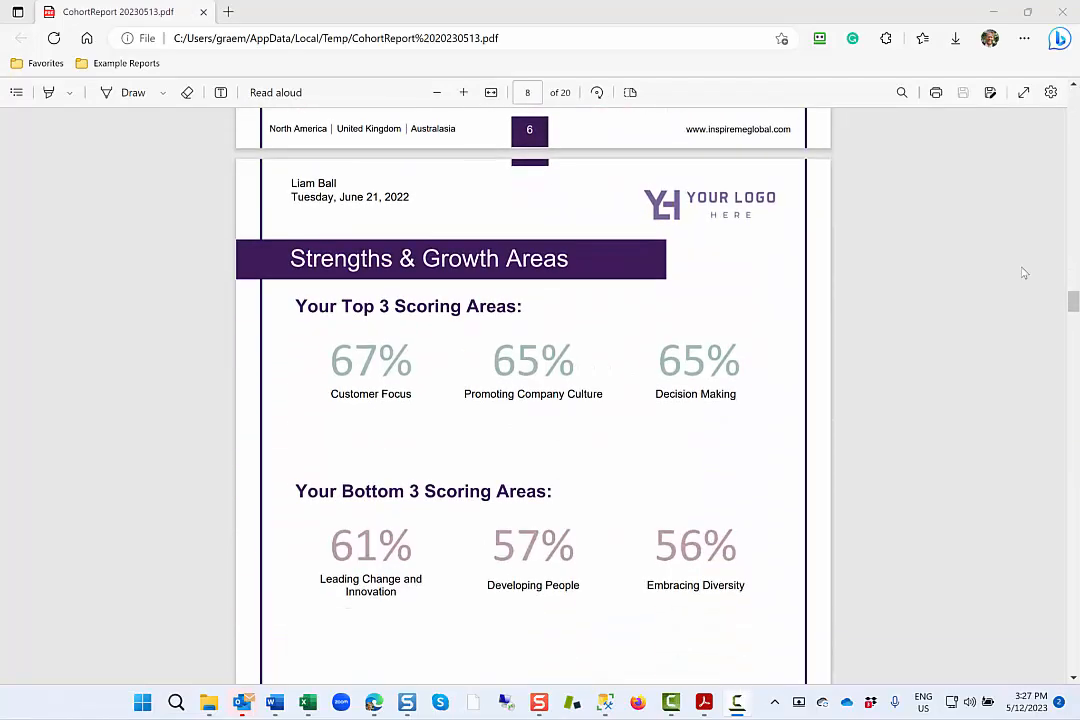
scroll(1024, 272, down, 10)
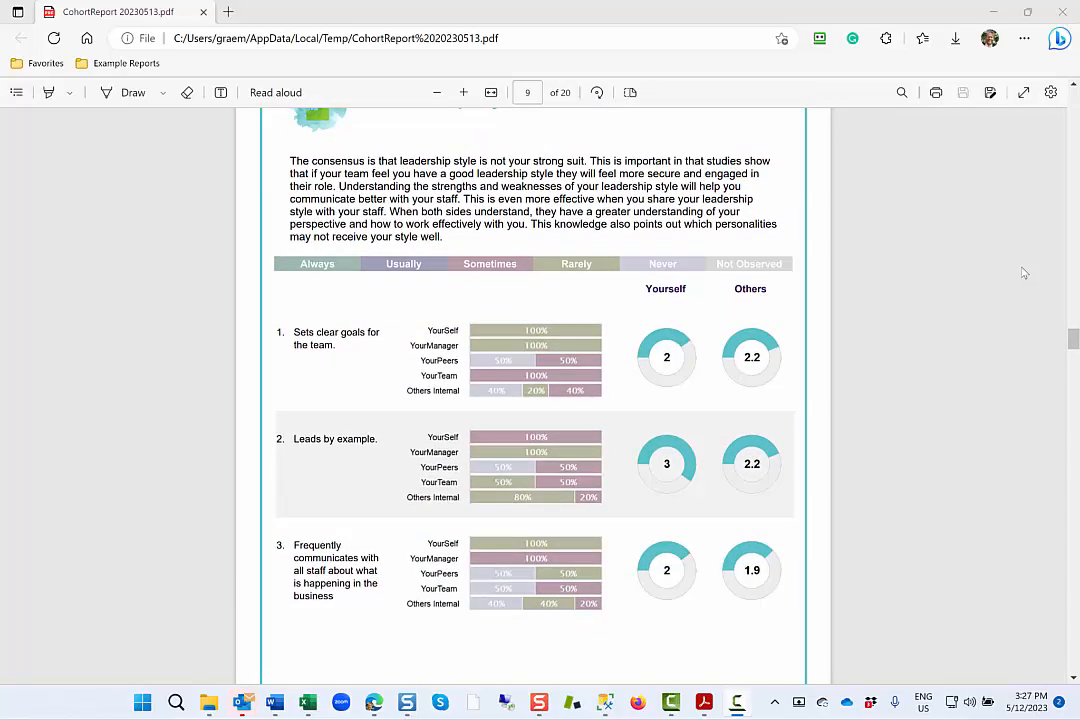
scroll(1024, 272, down, 5)
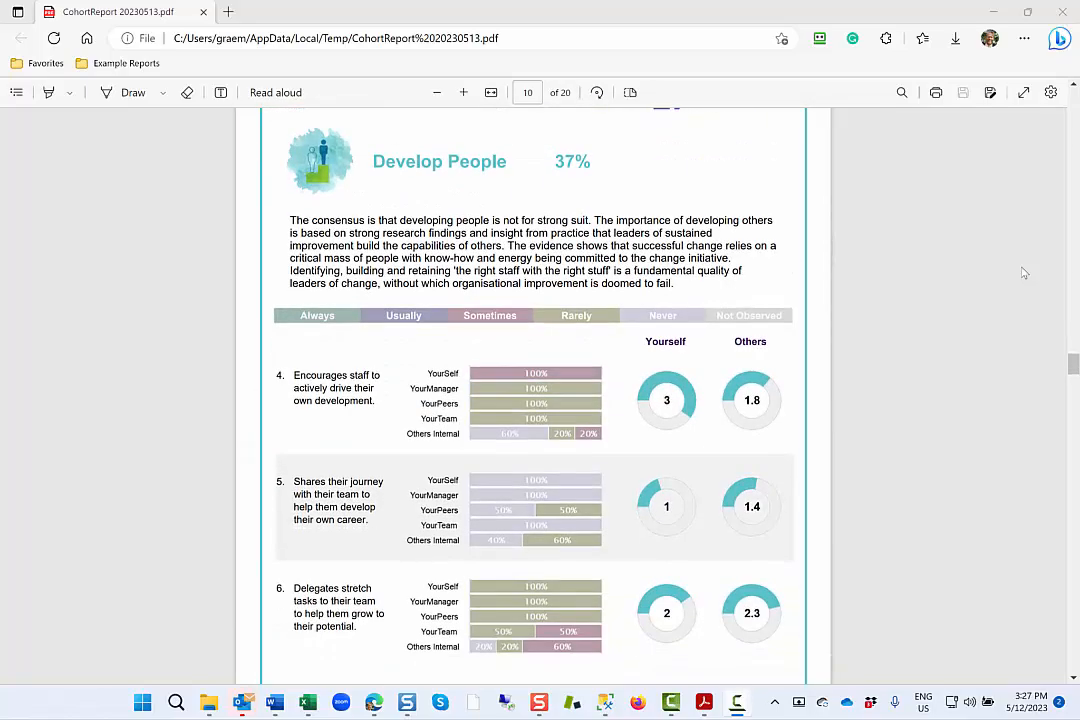
scroll(1024, 272, down, 20)
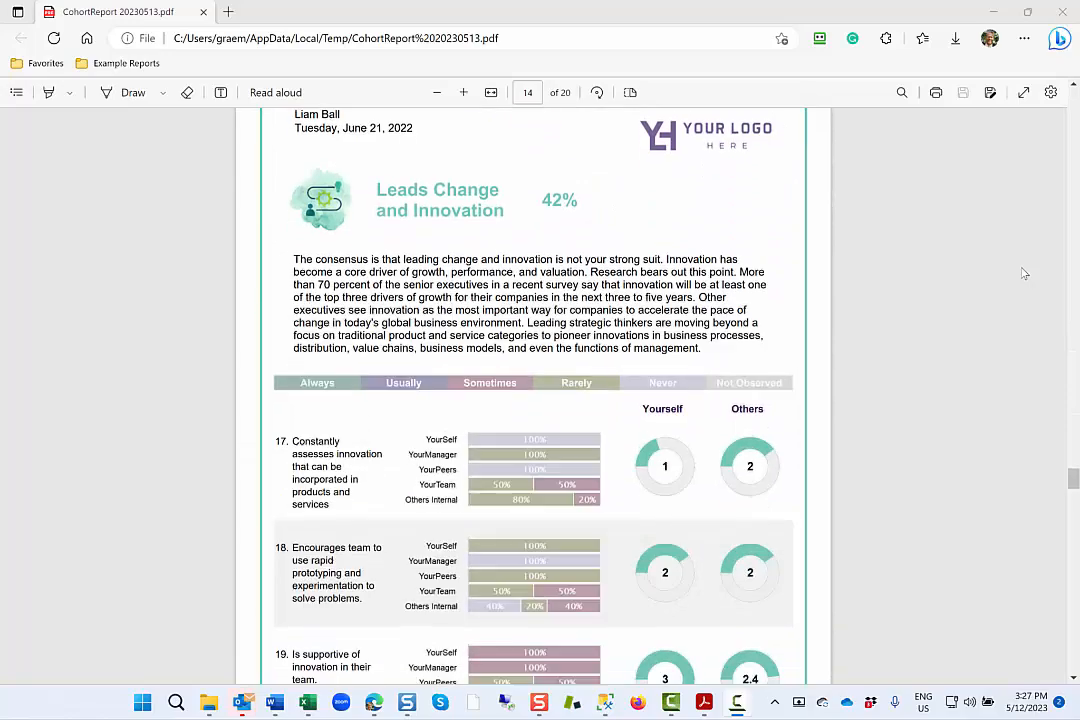
Examine the Your Results Overtime charts in the Leadership 360 iterations report, comparing January 2021, July 2021 and Jan 2022.
scroll(1024, 272, down, 20)
scroll(1024, 272, down, 5)
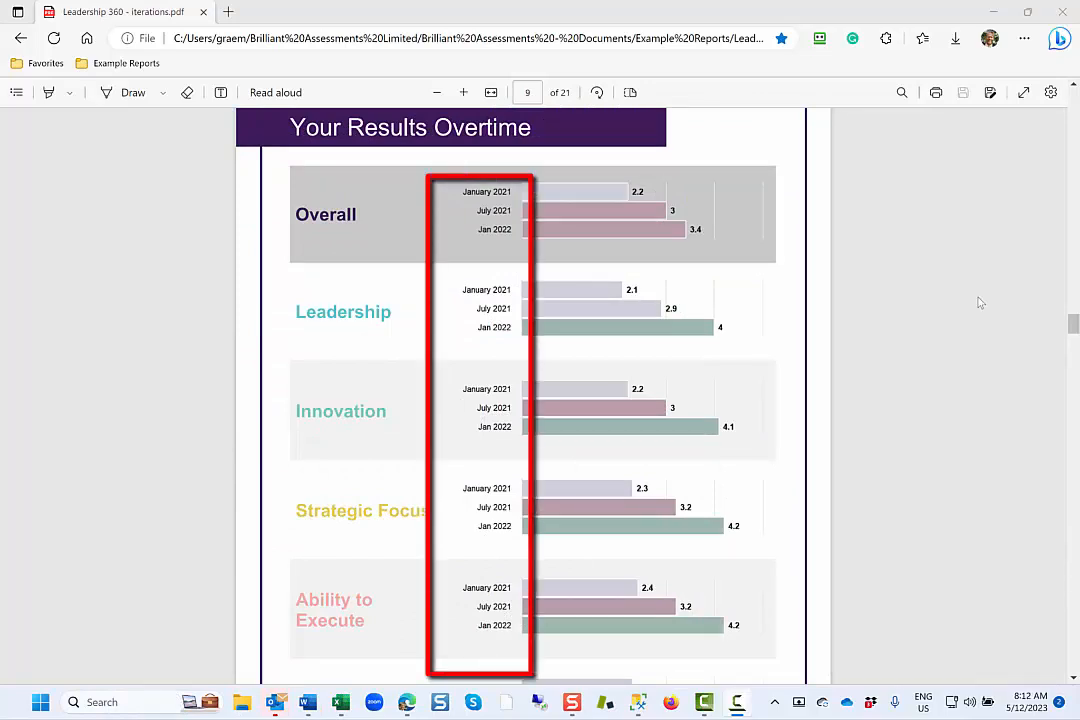
Review the remaining Your Results Overtime charts and the post-workshop Team Performance report's overall rating and before/after scores by respondent and section.
scroll(980, 303, down, 10)
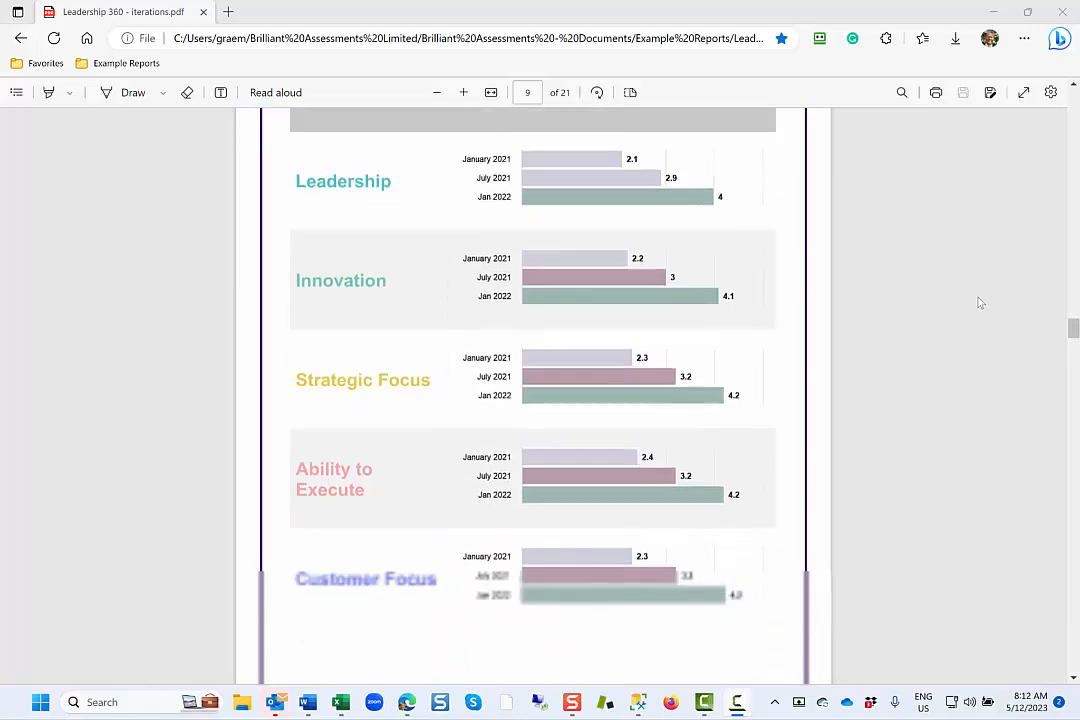
scroll(980, 303, down, 2)
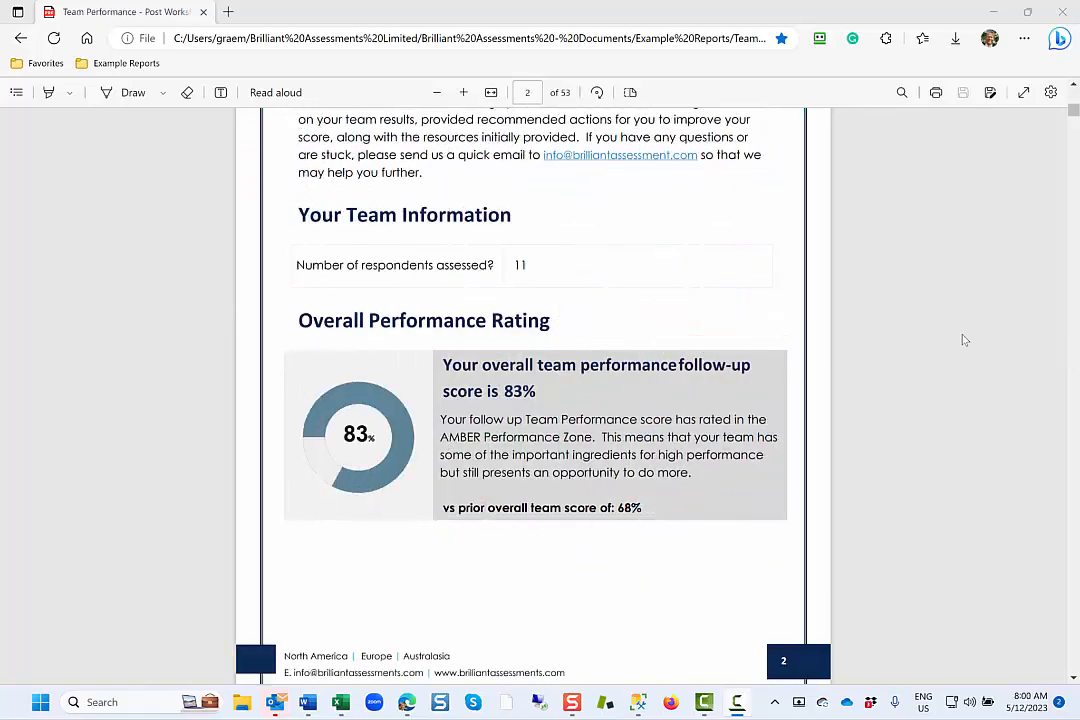
scroll(963, 340, down, 7)
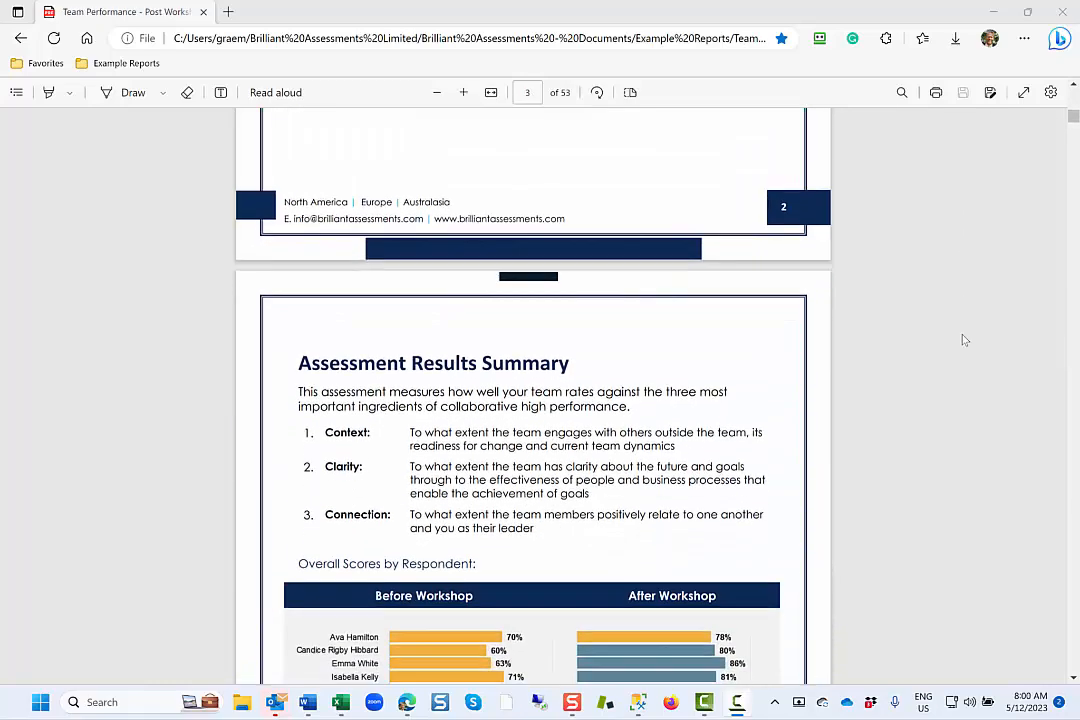
scroll(963, 340, down, 2)
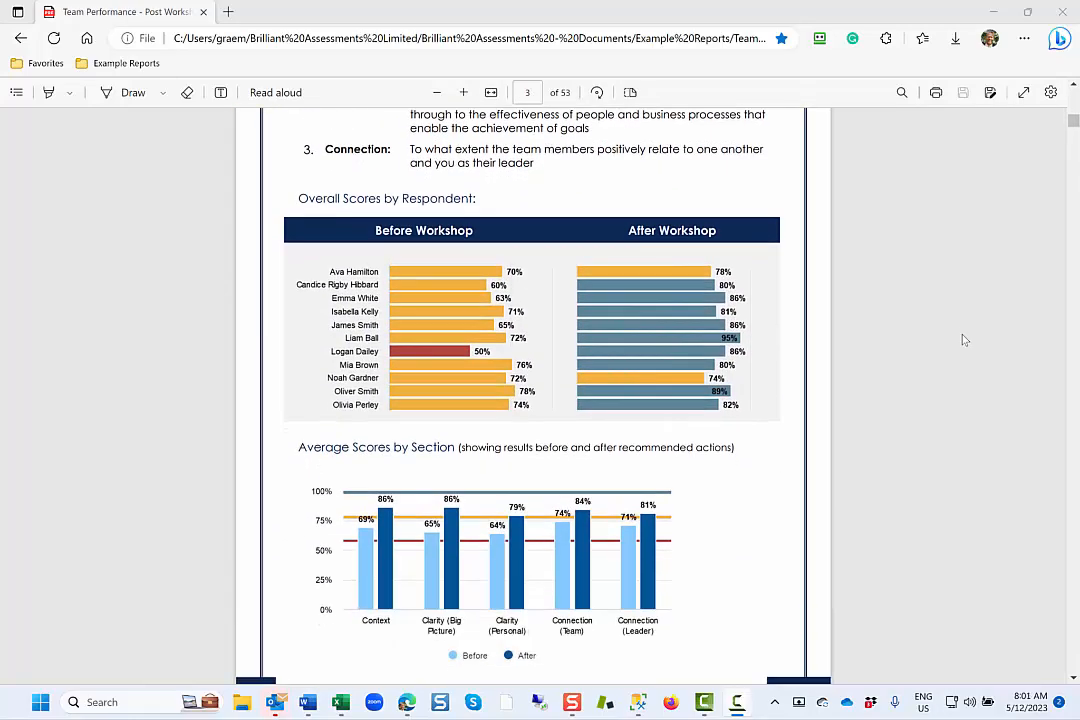
scroll(963, 340, down, 6)
scroll(963, 340, down, 2)
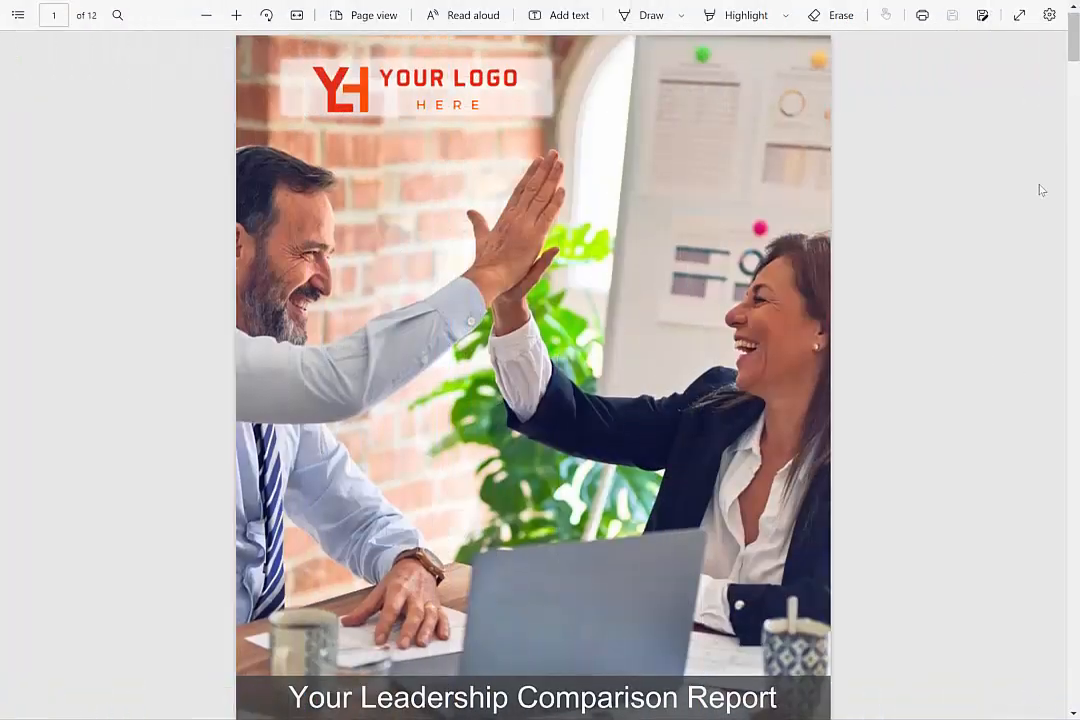
Review the Leadership Comparison Report's overall score and its Your Results Over Time charts by assessment and section.
scroll(1040, 190, down, 2)
scroll(1040, 190, down, 12)
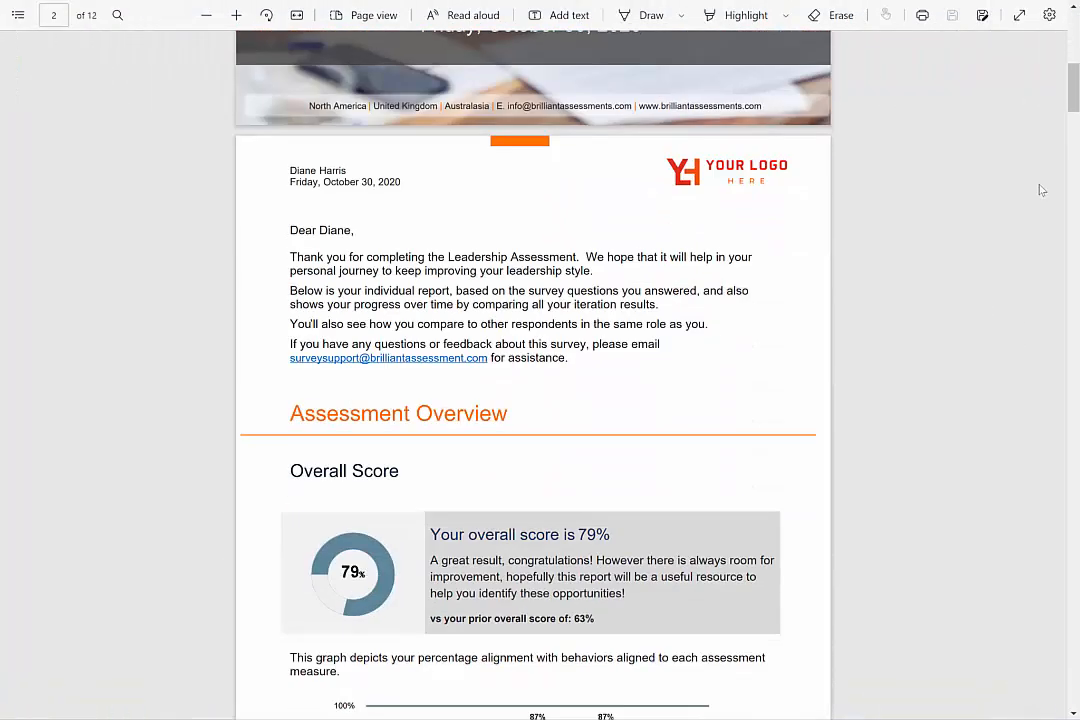
scroll(1040, 190, down, 4)
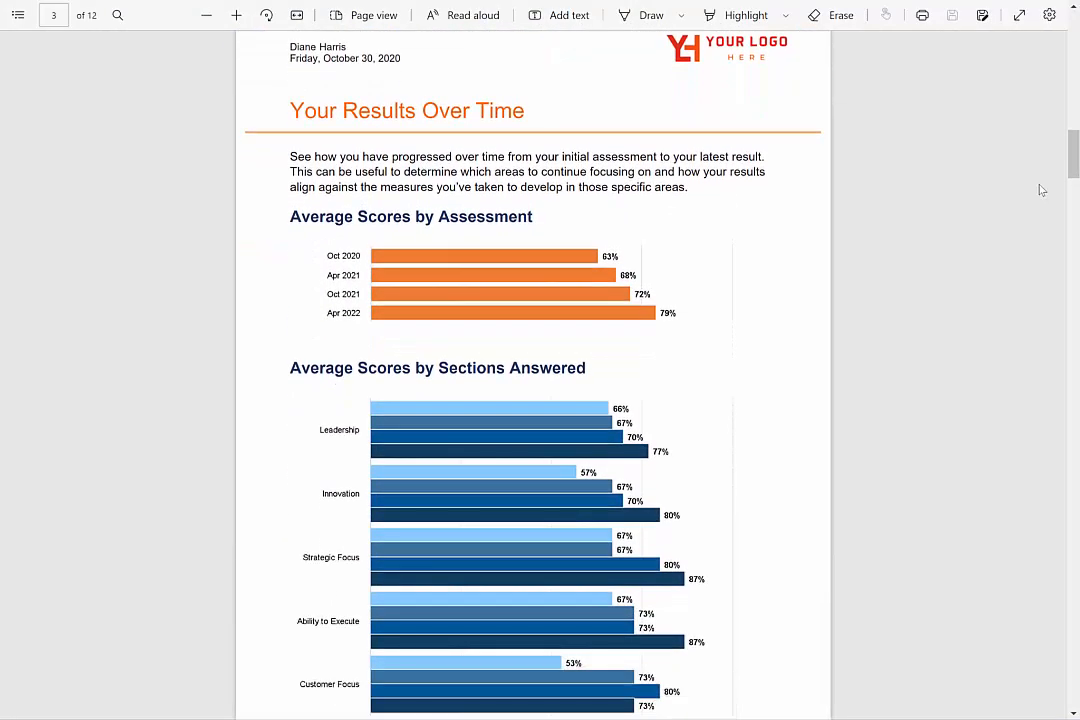
scroll(1040, 190, down, 2)
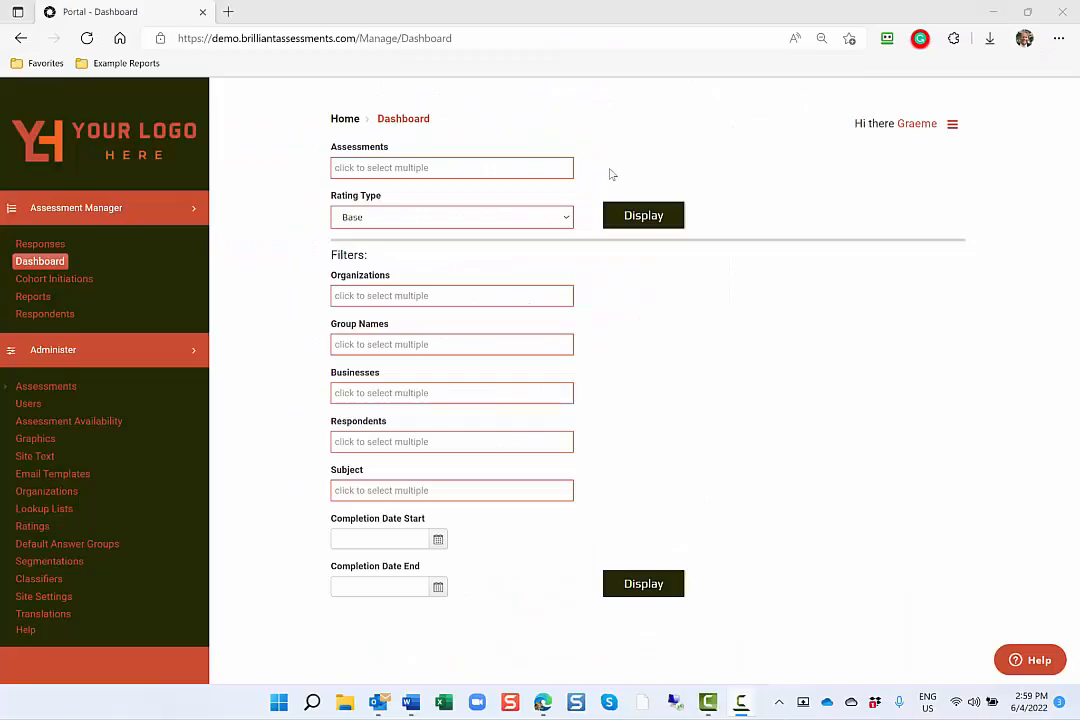
Display the portal dashboard for Leadership Assessment.1 with the Base rating type.
click(529, 177)
scroll(425, 265, down, 1)
click(388, 300)
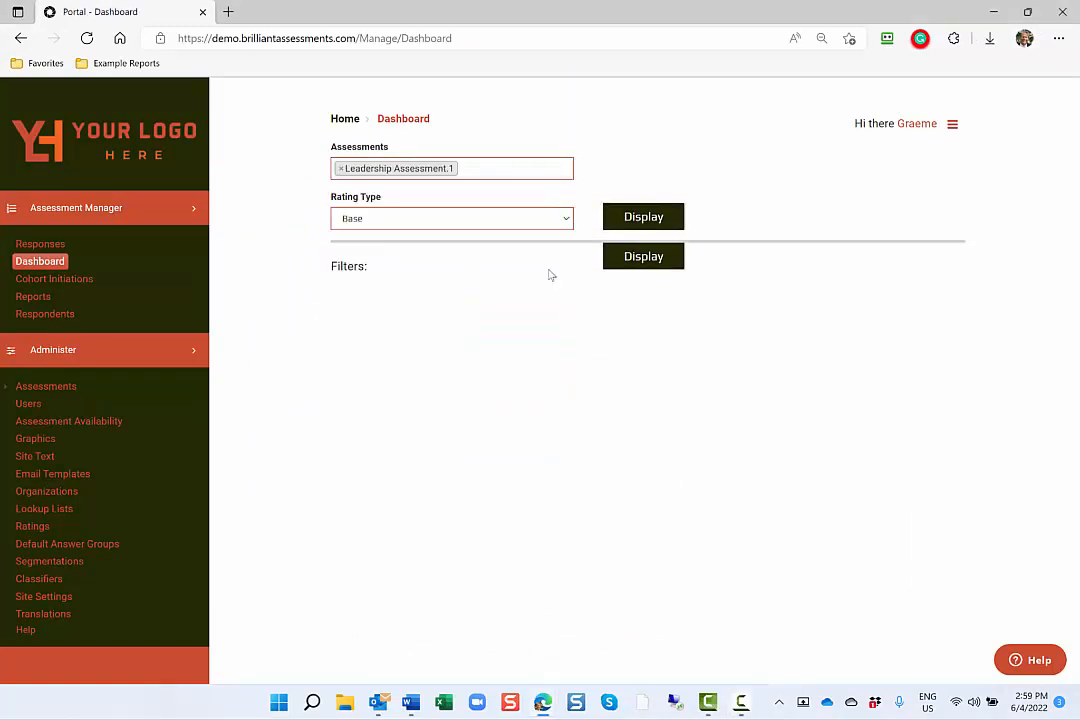
click(652, 222)
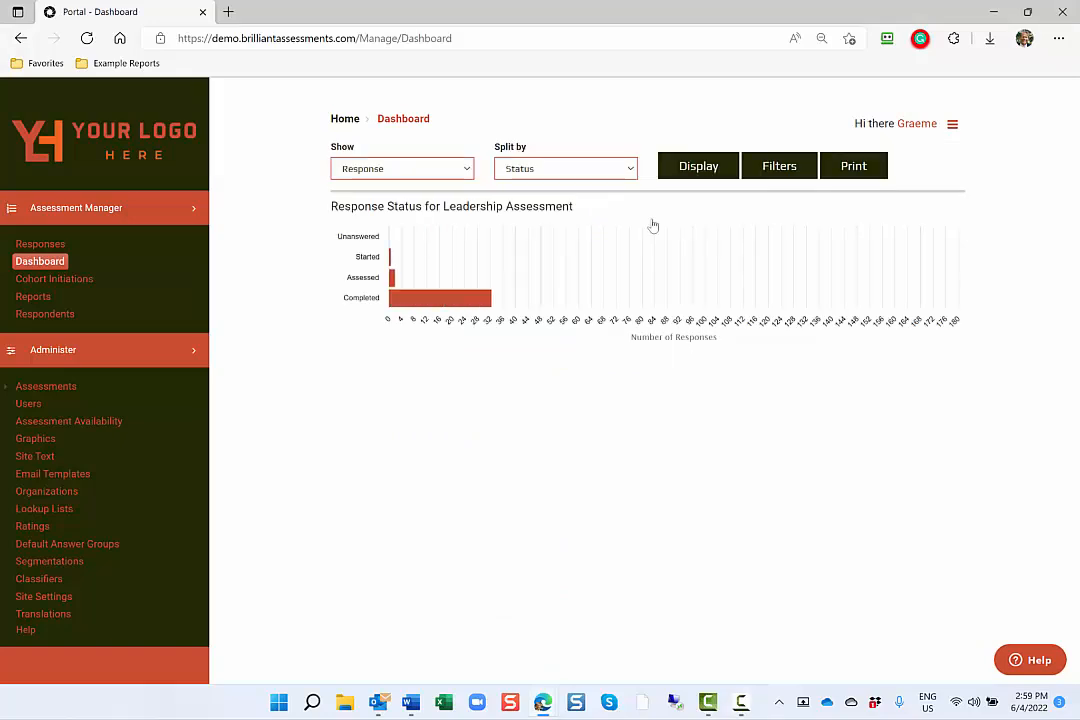
Show the dashboard results for Sections split by Rating.
click(466, 172)
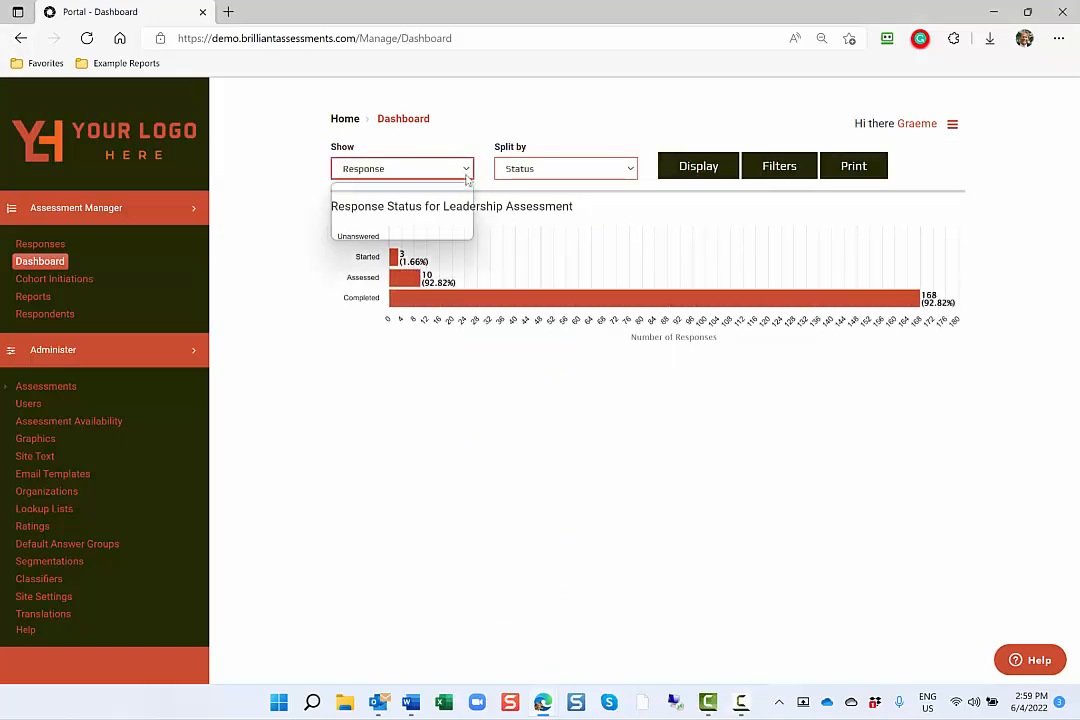
click(465, 201)
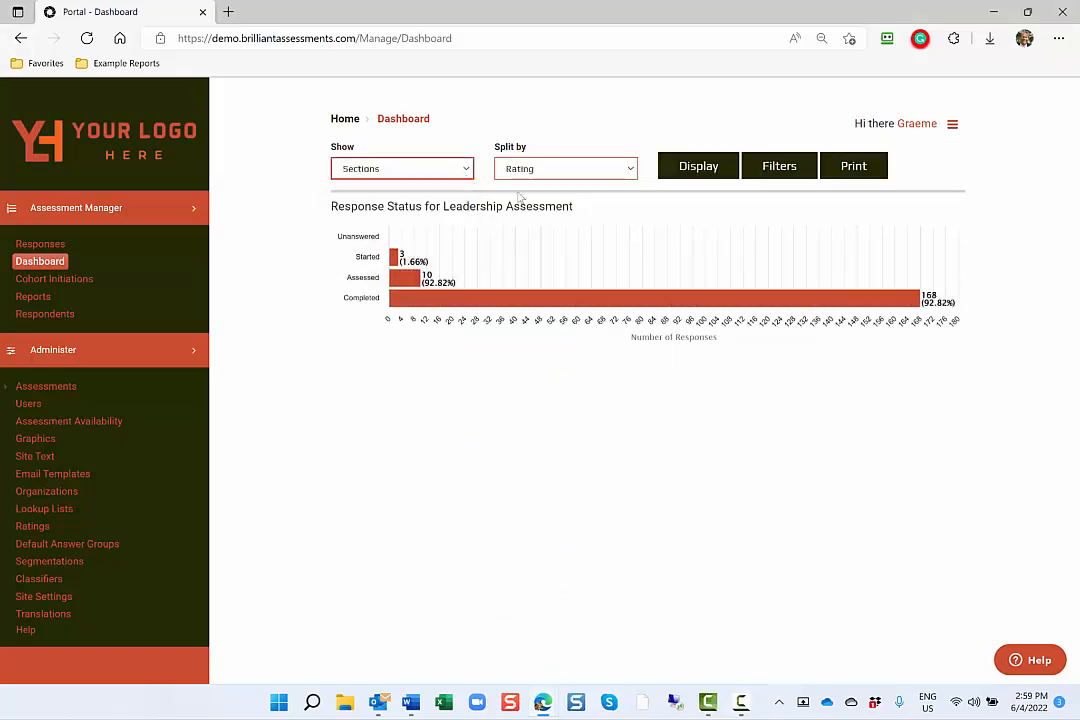
click(688, 172)
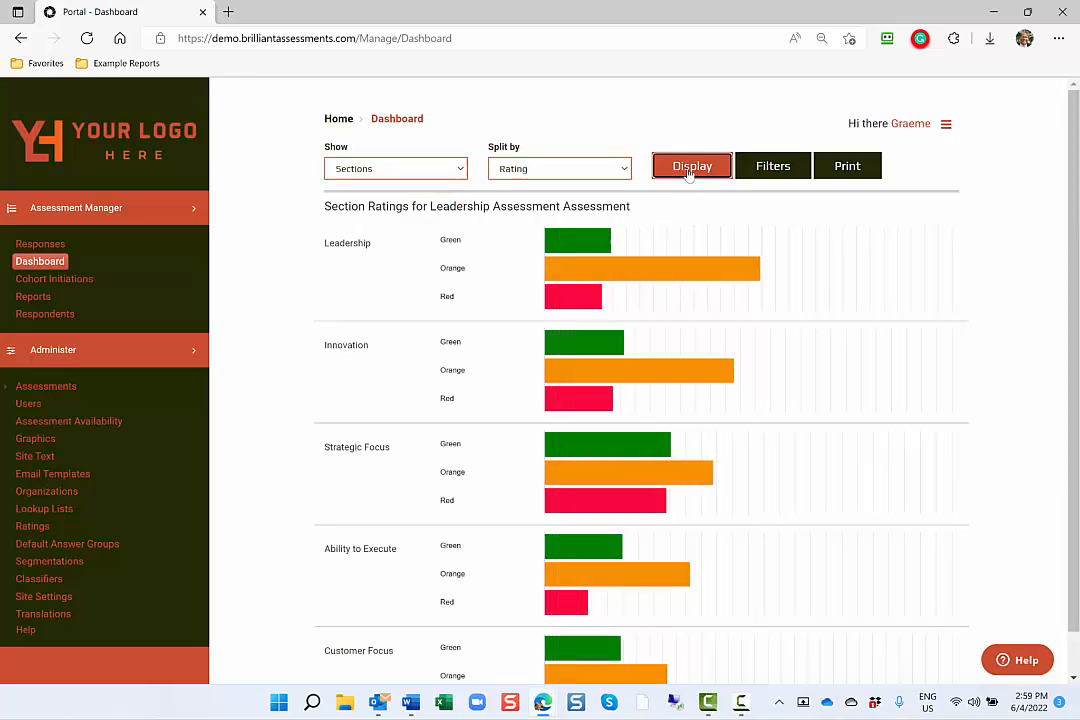
Split the section results by Respondent and display the chart for the Leadership section.
click(624, 171)
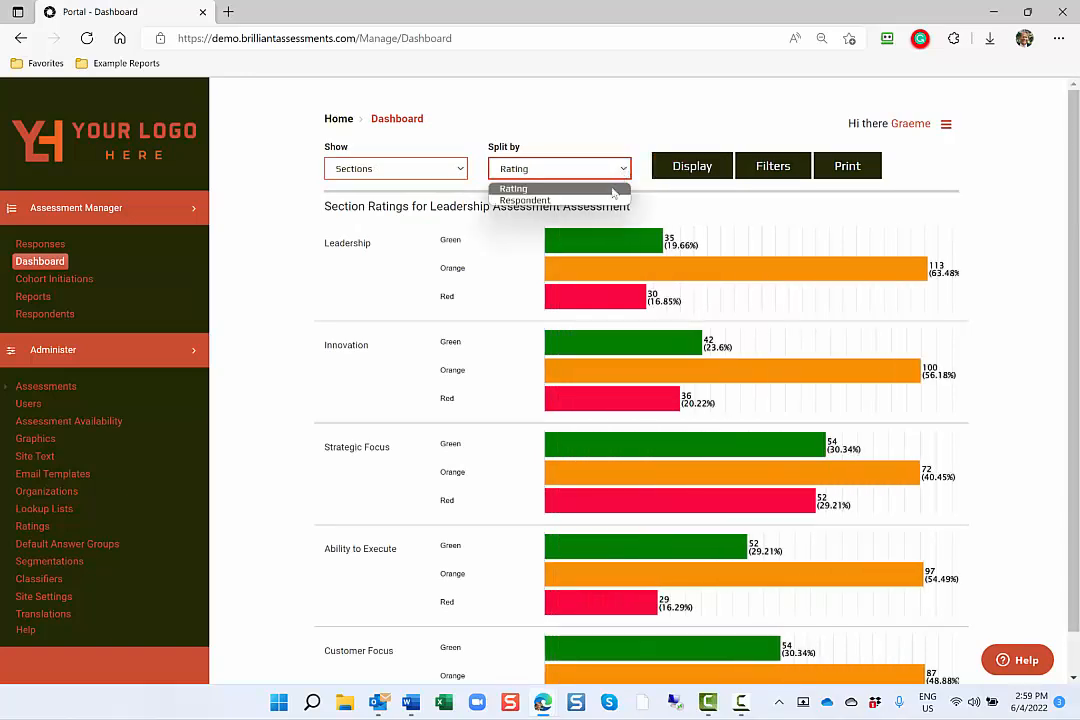
click(608, 200)
click(690, 174)
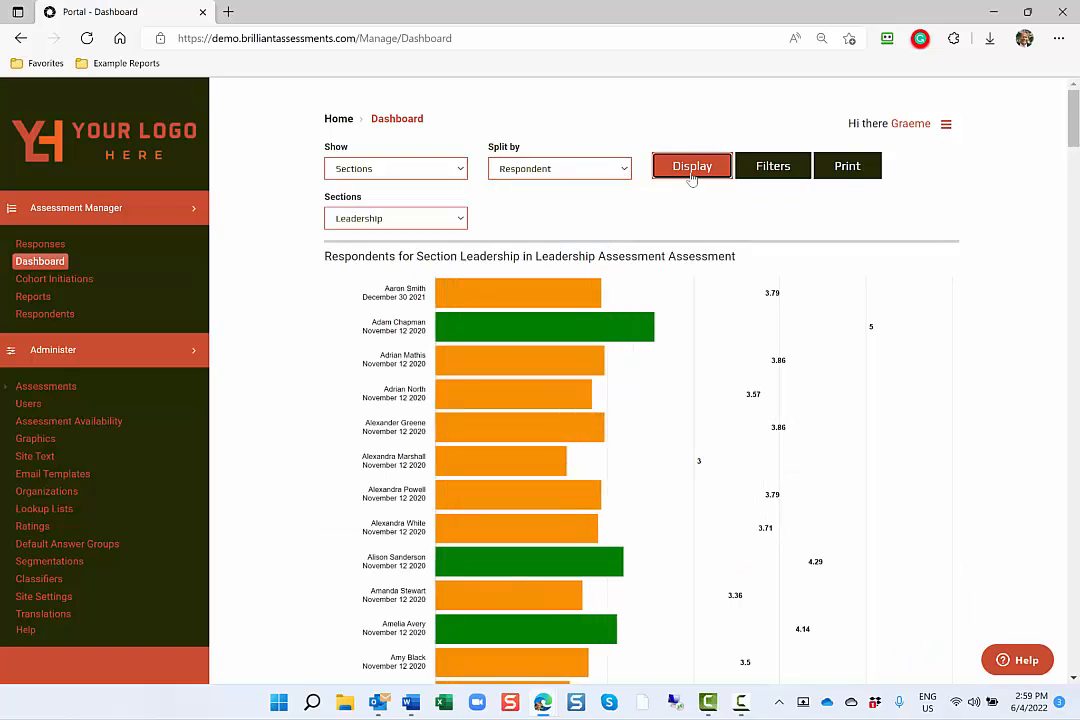
Display Questions split by Answers for the Leadership section's Leadership Style subsection.
click(460, 168)
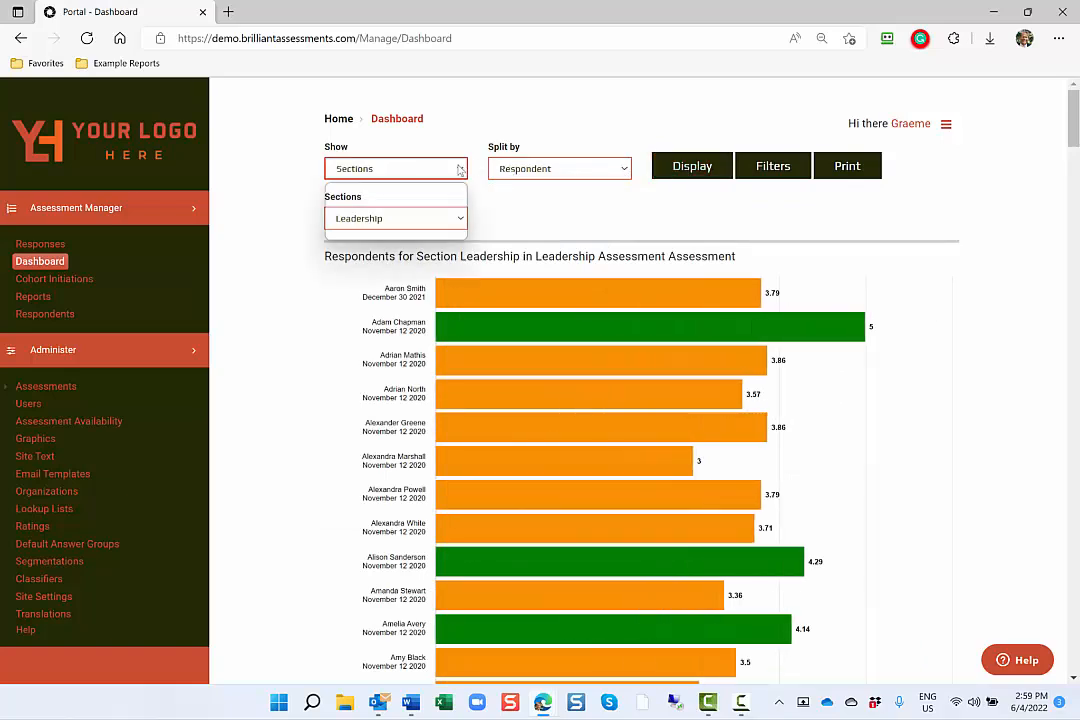
click(460, 225)
click(463, 218)
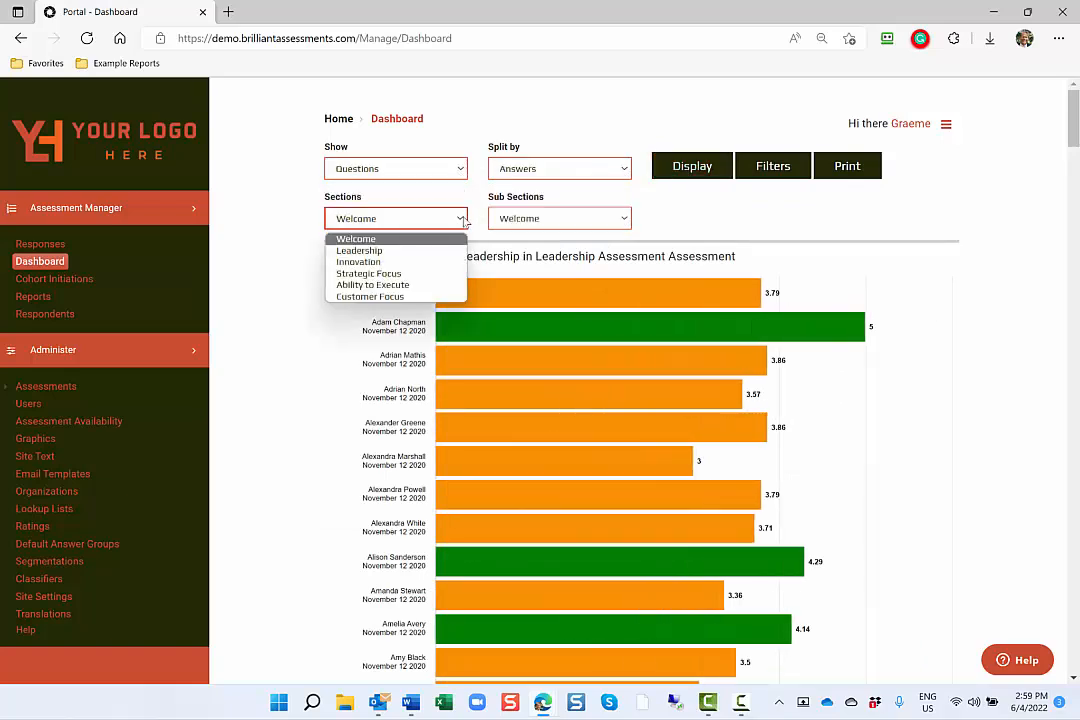
click(380, 248)
click(703, 167)
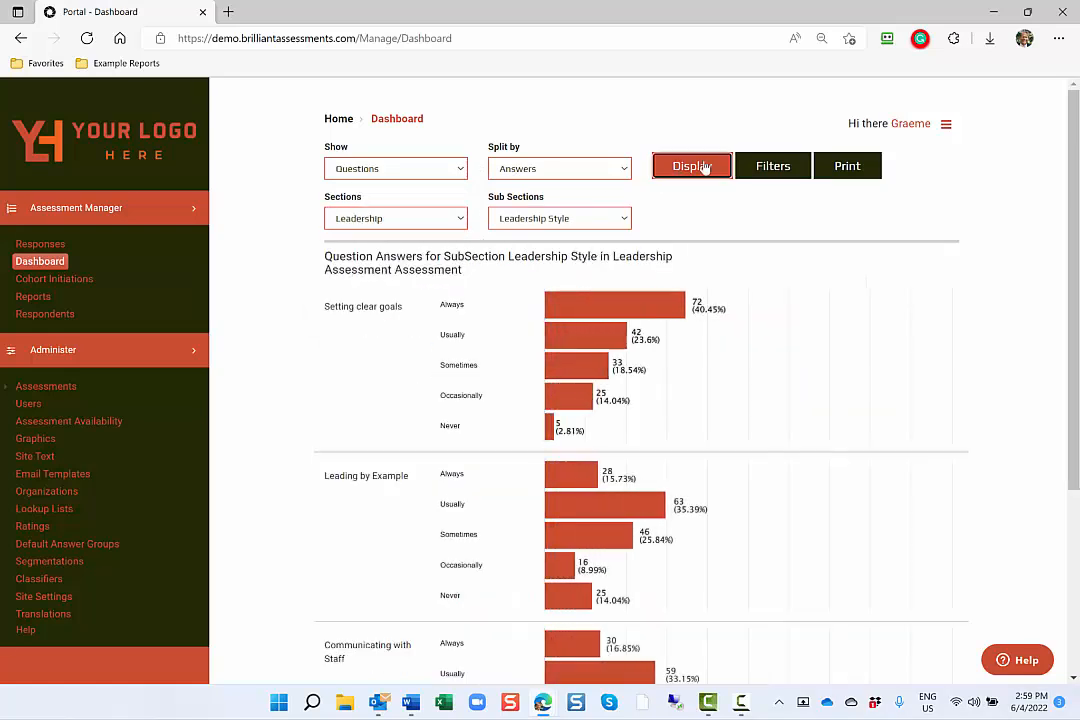
Filter the dashboard by a business matching "g" and redisplay the Leadership Style question answers.
click(772, 167)
click(407, 398)
text(g)
click(656, 221)
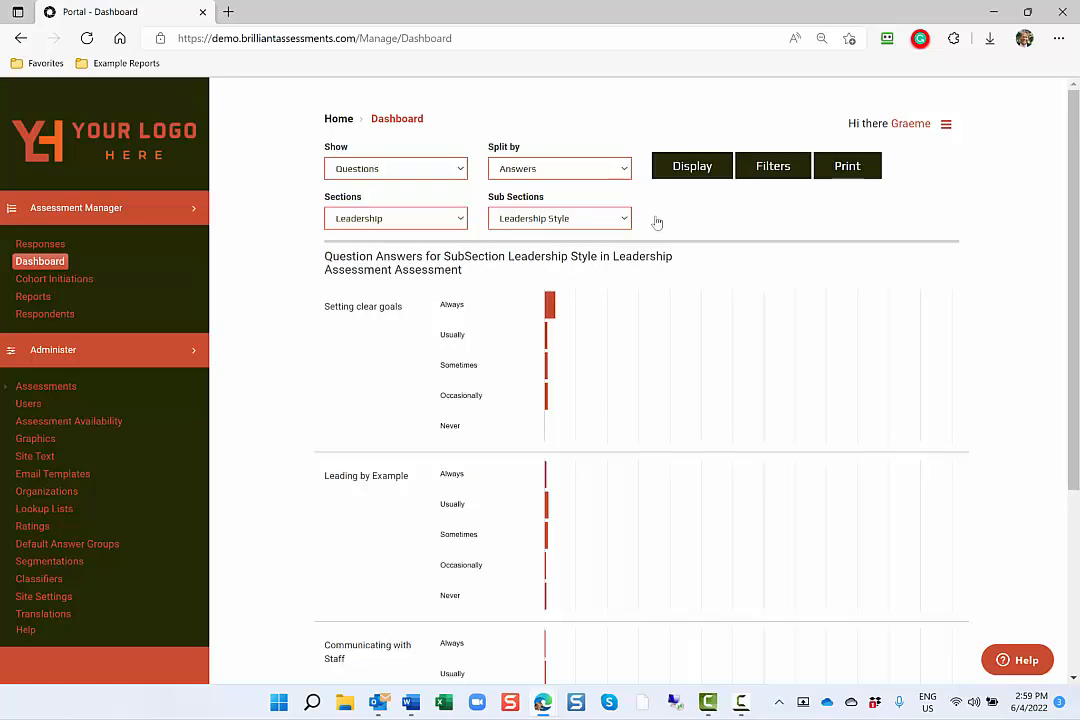